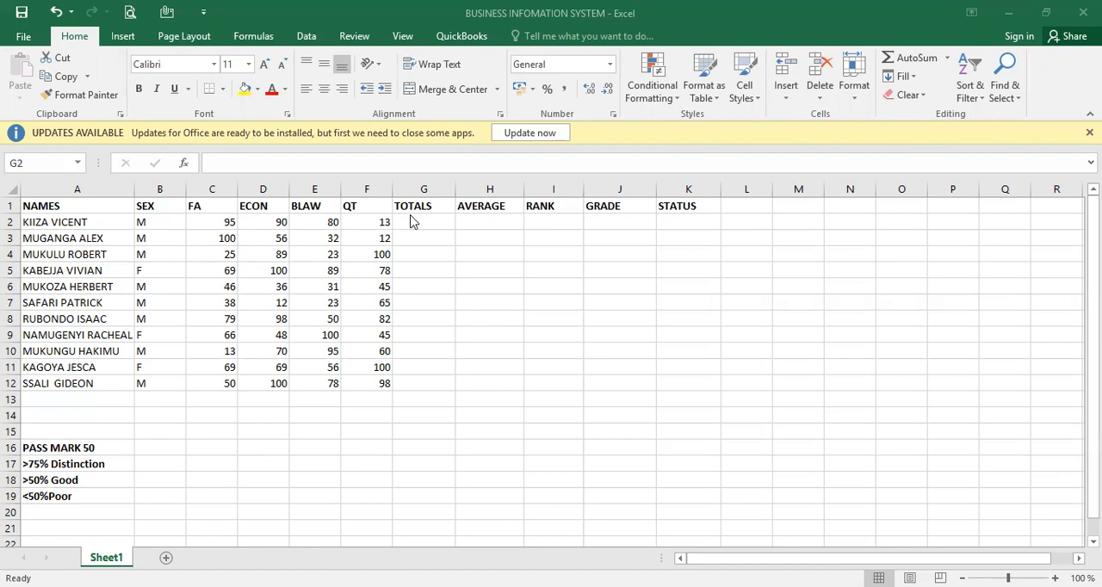
- Enter =SUM(C2:F2) in G2 to total the first student's four subject marks
{"action": "left_click", "coordinate": [411, 222]}
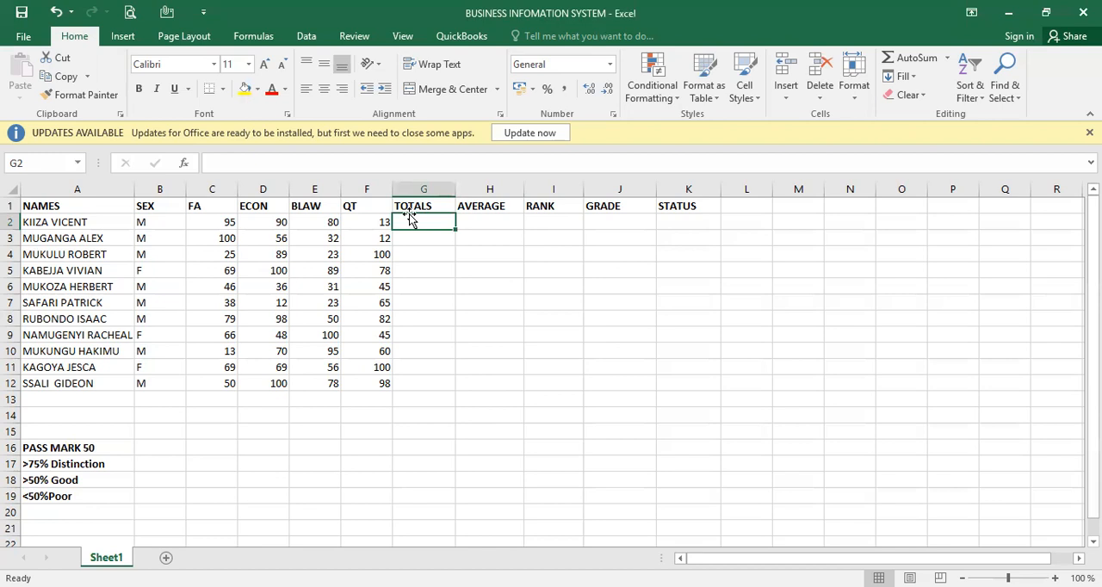
{"action": "type", "text": "="}
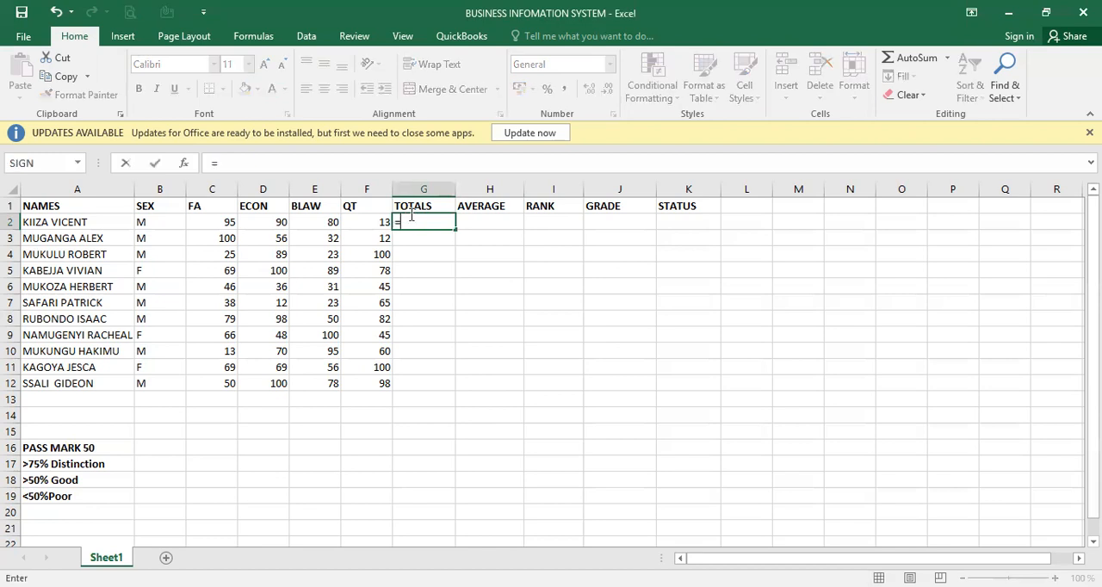
{"action": "type", "text": "SUM"}
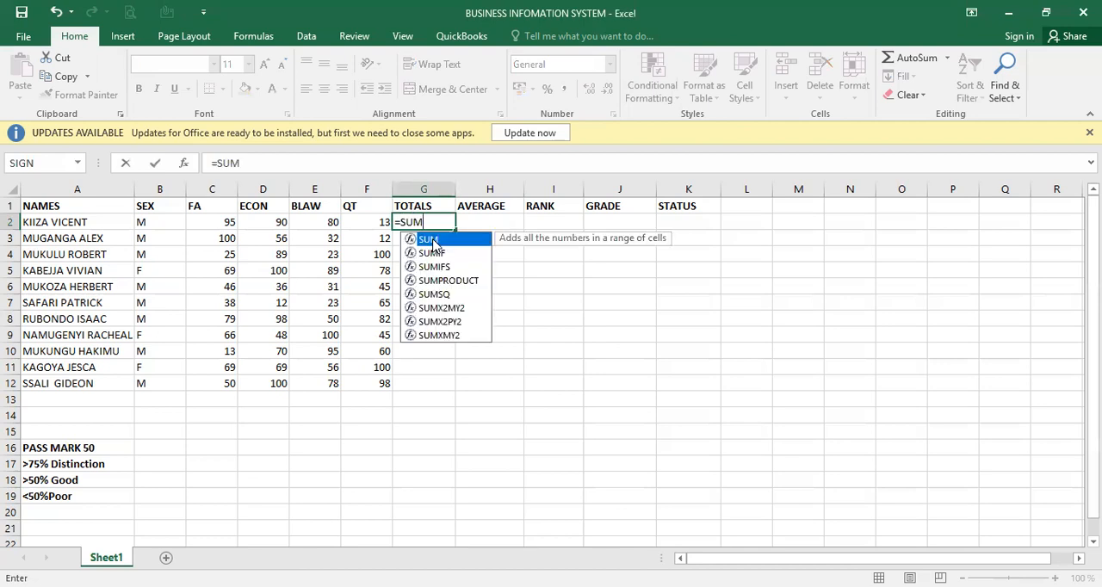
{"action": "double_click", "coordinate": [433, 241]}
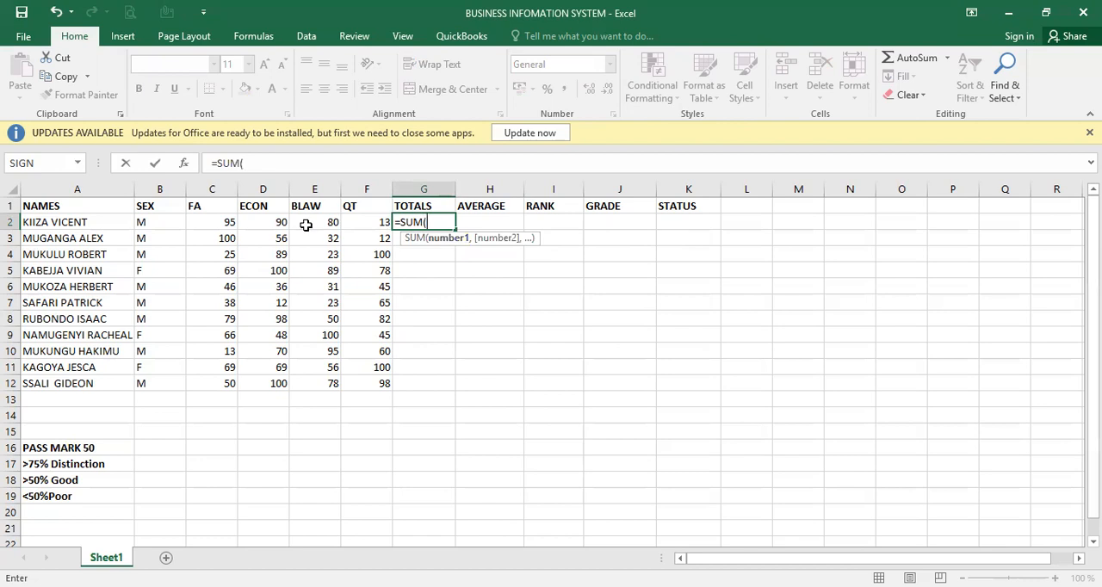
{"action": "left_click", "coordinate": [227, 223]}
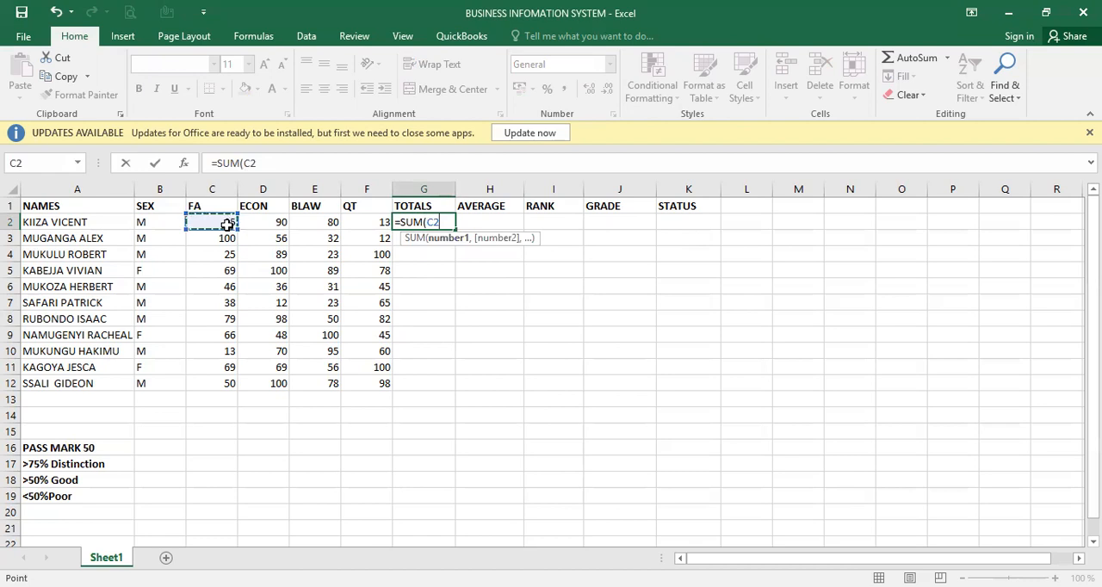
{"action": "left_click", "coordinate": [372, 223], "text": "shift"}
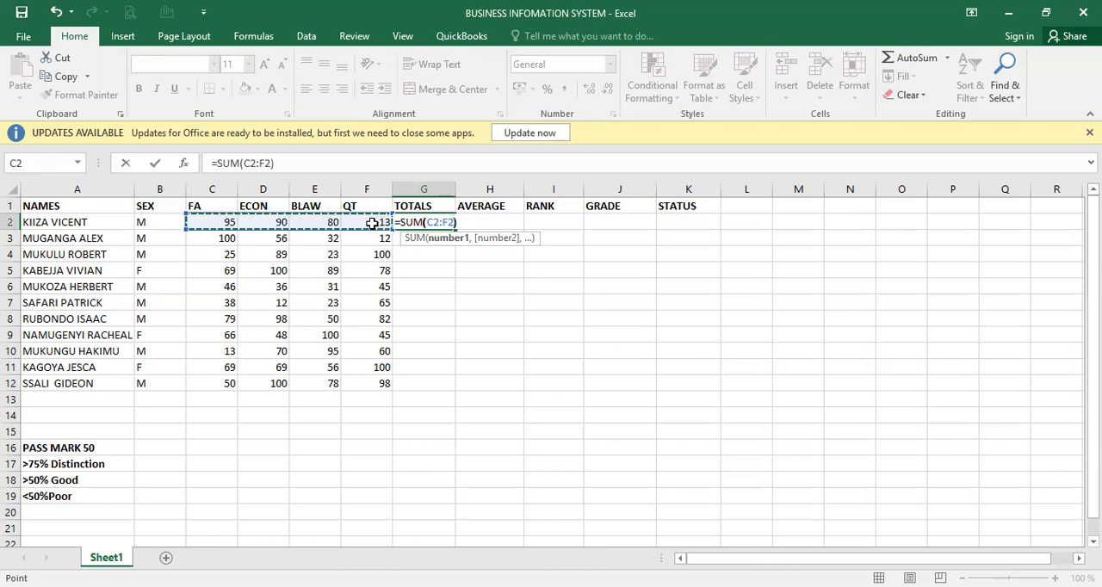
{"action": "type", "text": ")"}
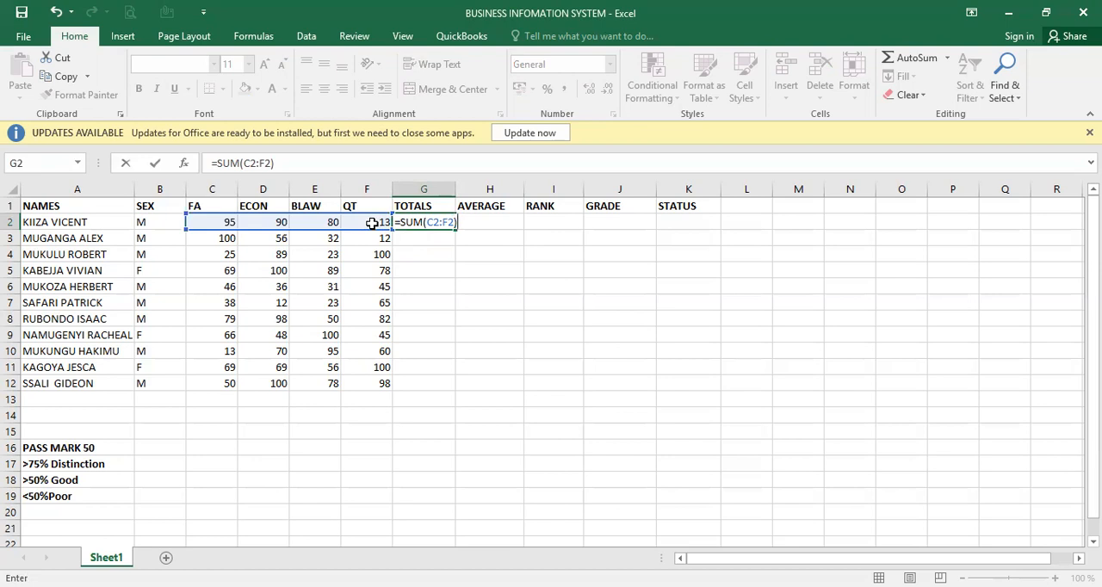
{"action": "key", "text": "Return"}
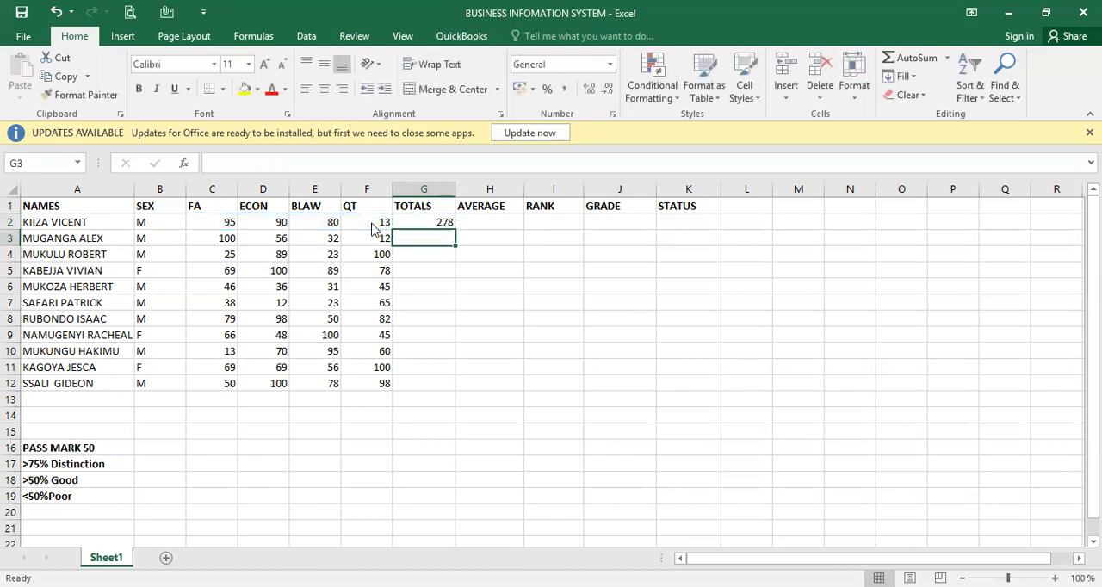
- Fill the SUM formula from G2 down the TOTALS column to G12
{"action": "left_click", "coordinate": [447, 223]}
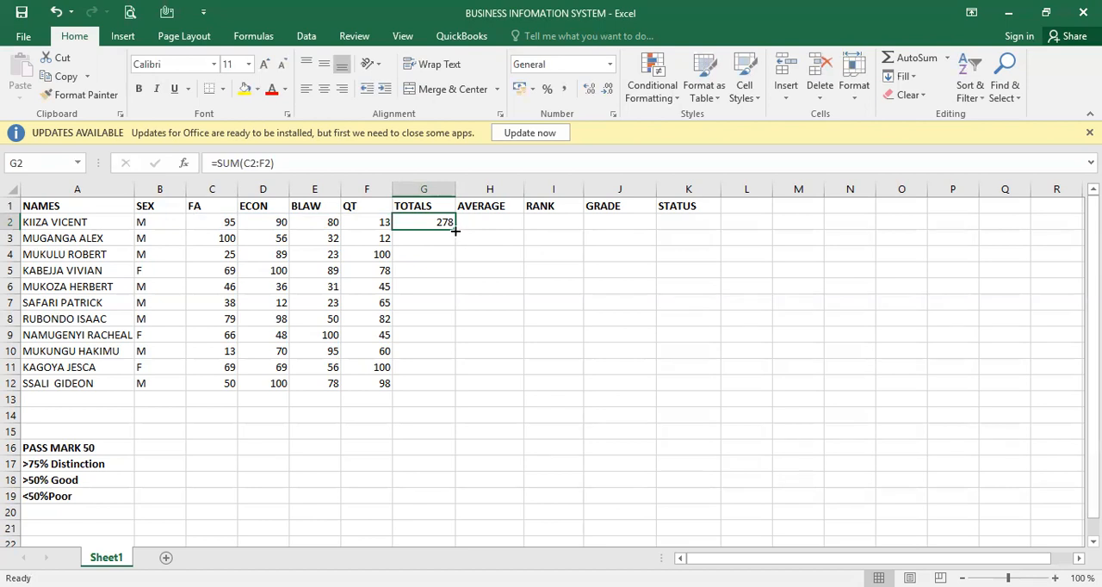
{"action": "left_click", "coordinate": [456, 231]}
{"action": "left_click_drag", "start_coordinate": [454, 229], "coordinate": [439, 385]}
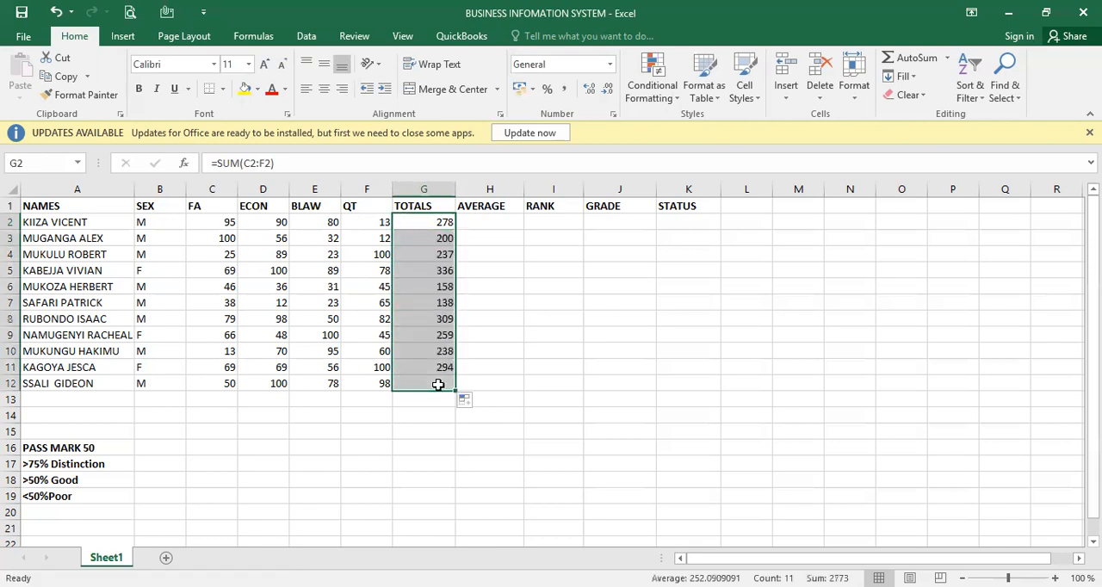
- Make the totals in G2:G12 bold
{"action": "left_click", "coordinate": [451, 227]}
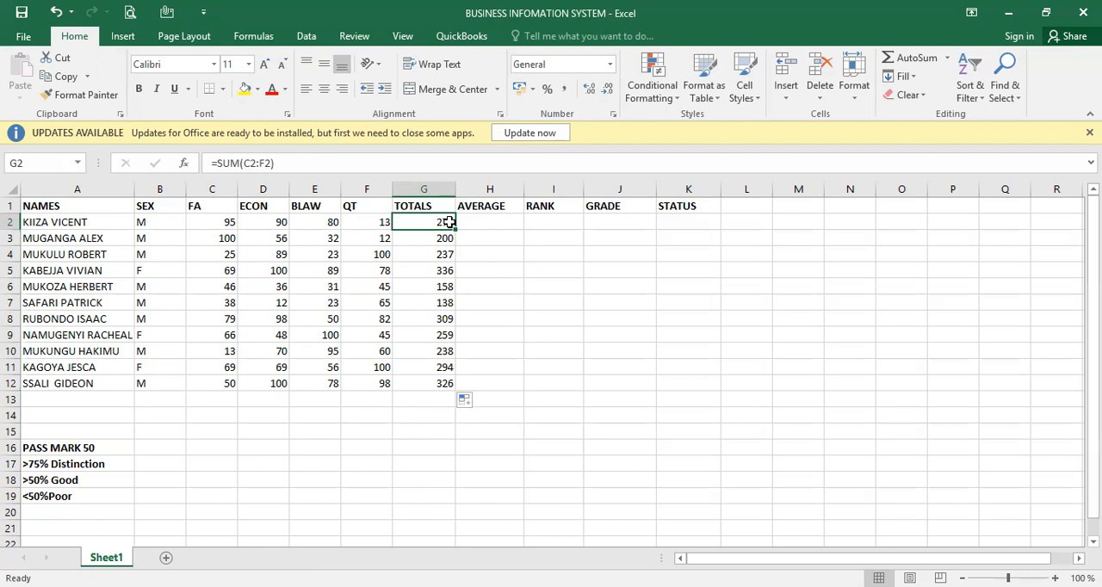
{"action": "left_click_drag", "start_coordinate": [440, 223], "coordinate": [442, 385]}
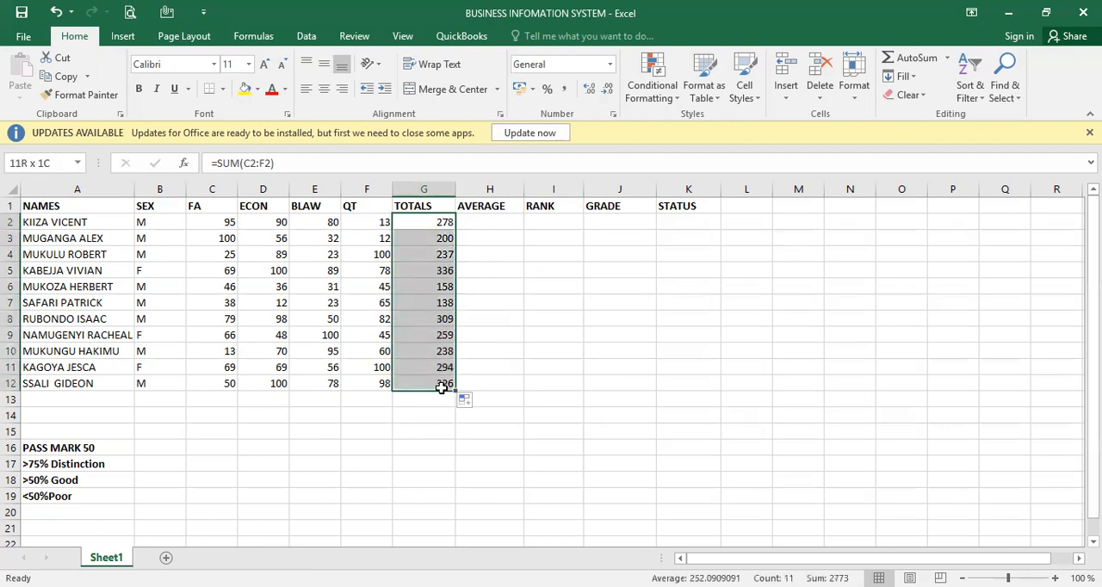
{"action": "left_click", "coordinate": [139, 89]}
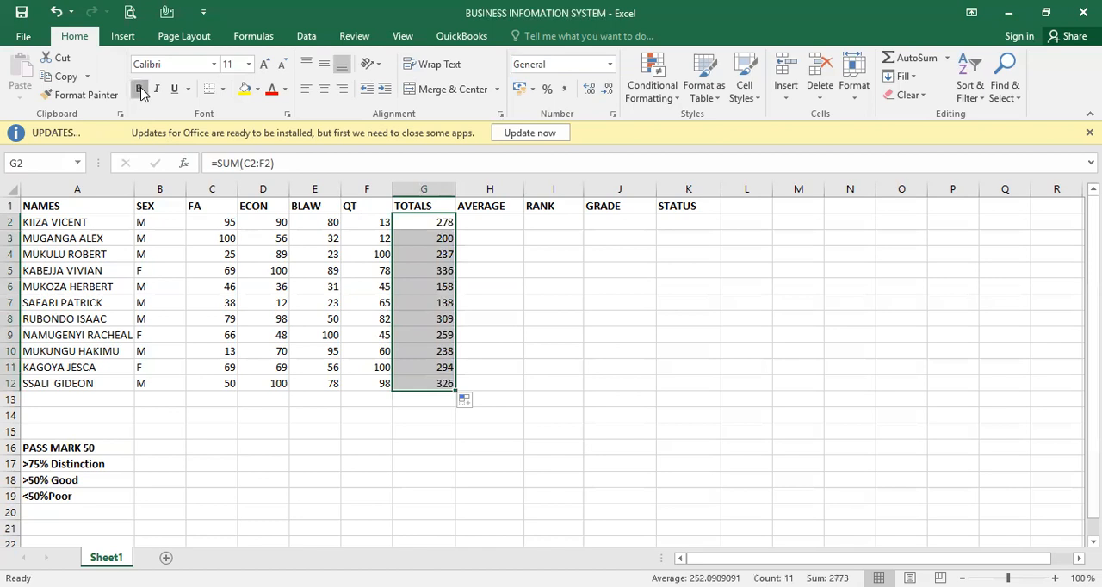
- Enter =AVERAGE(C2:F2) in H2 to average the first student's four subject marks
{"action": "left_click", "coordinate": [508, 221]}
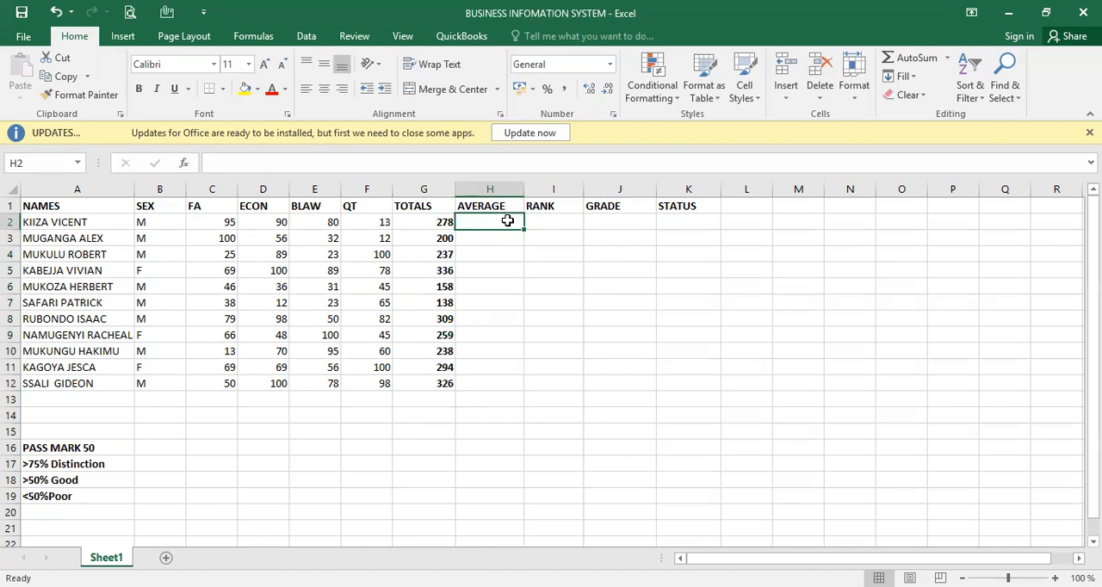
{"action": "type", "text": "="}
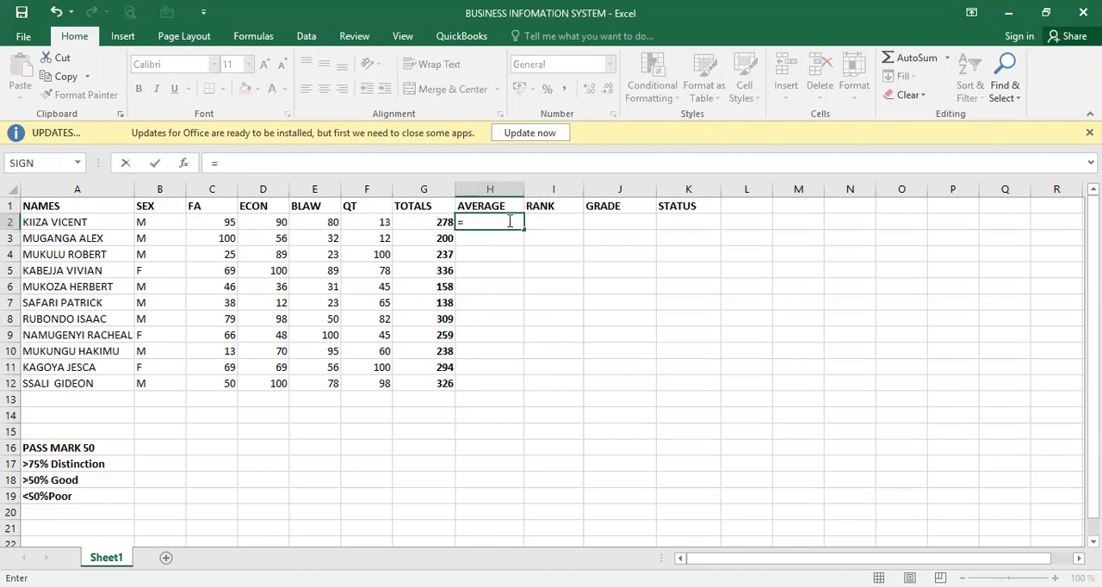
{"action": "type", "text": "AVER"}
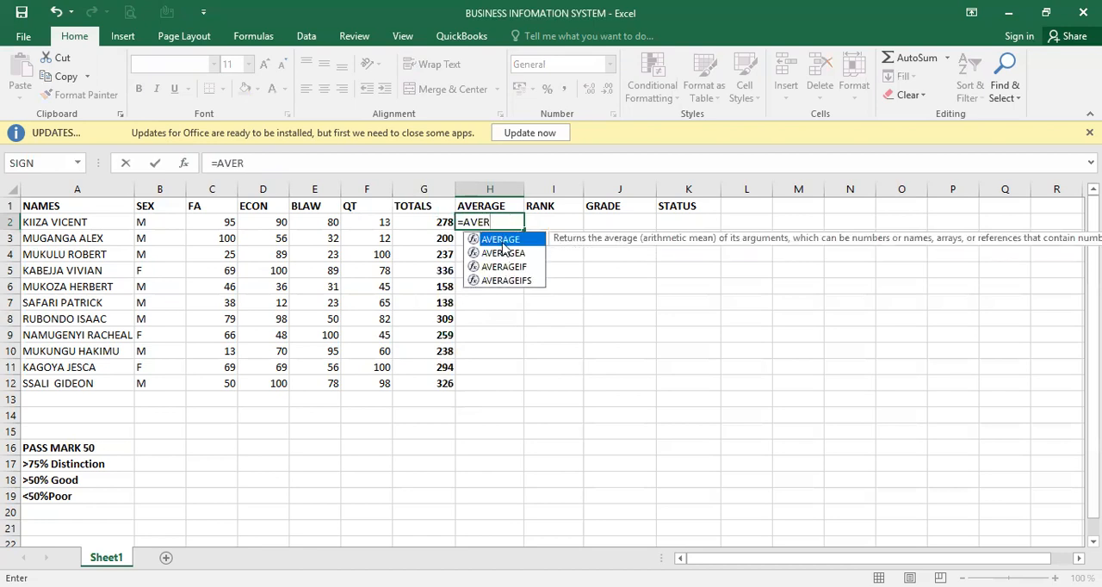
{"action": "key", "text": "Tab"}
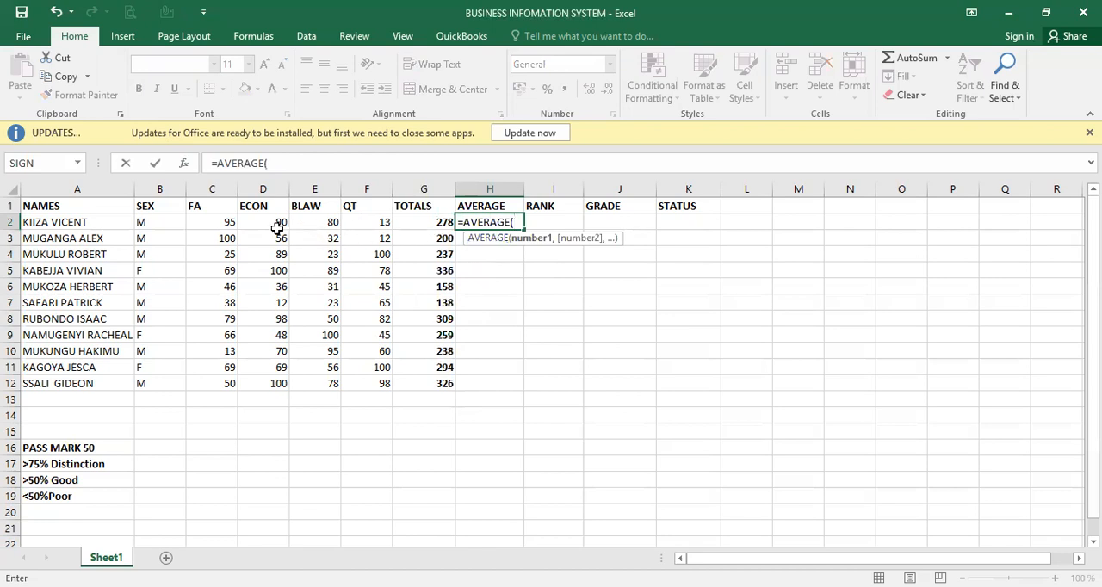
{"action": "left_click", "coordinate": [222, 222]}
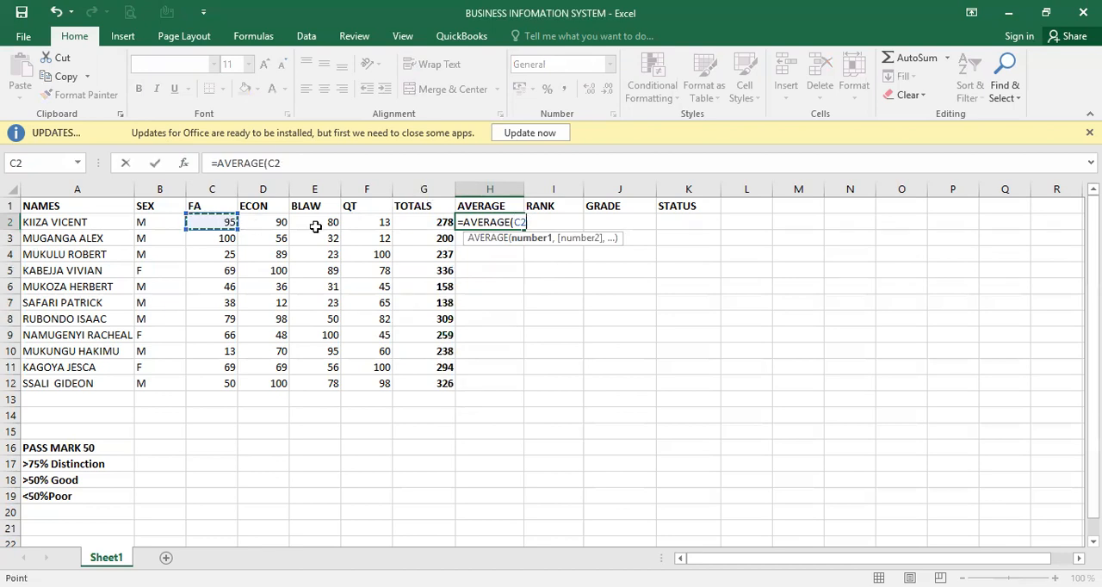
{"action": "left_click", "coordinate": [428, 222], "text": "shift"}
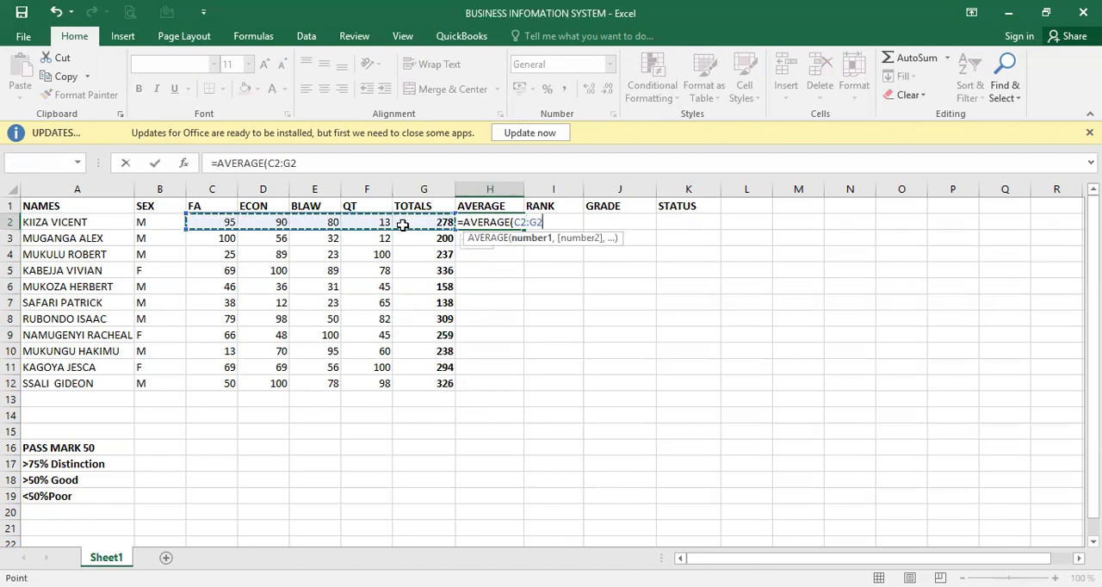
{"action": "left_click", "coordinate": [391, 225], "text": "shift"}
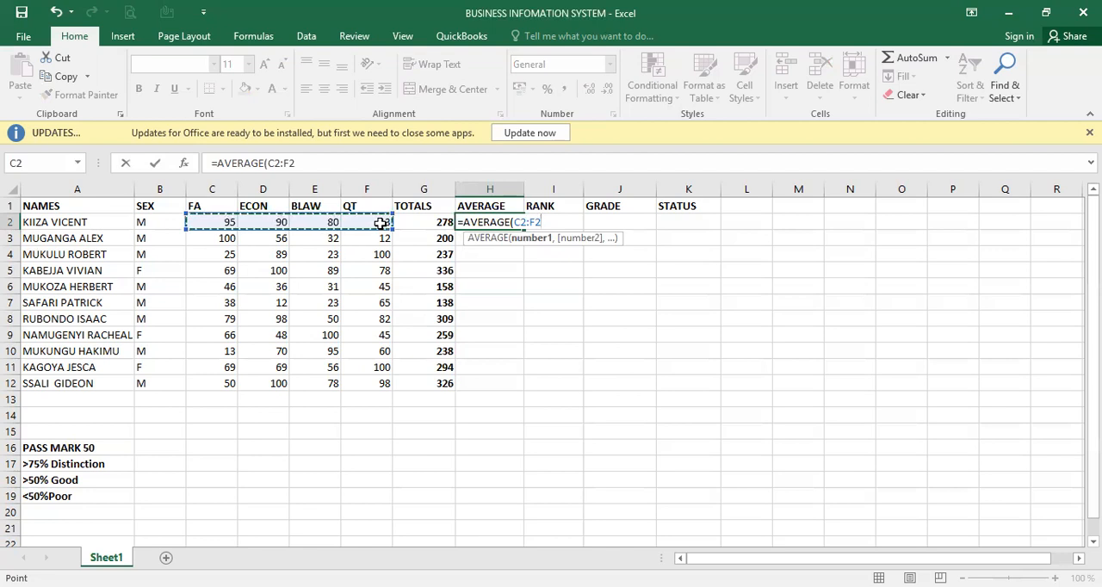
{"action": "type", "text": ")"}
{"action": "key", "text": "Return"}
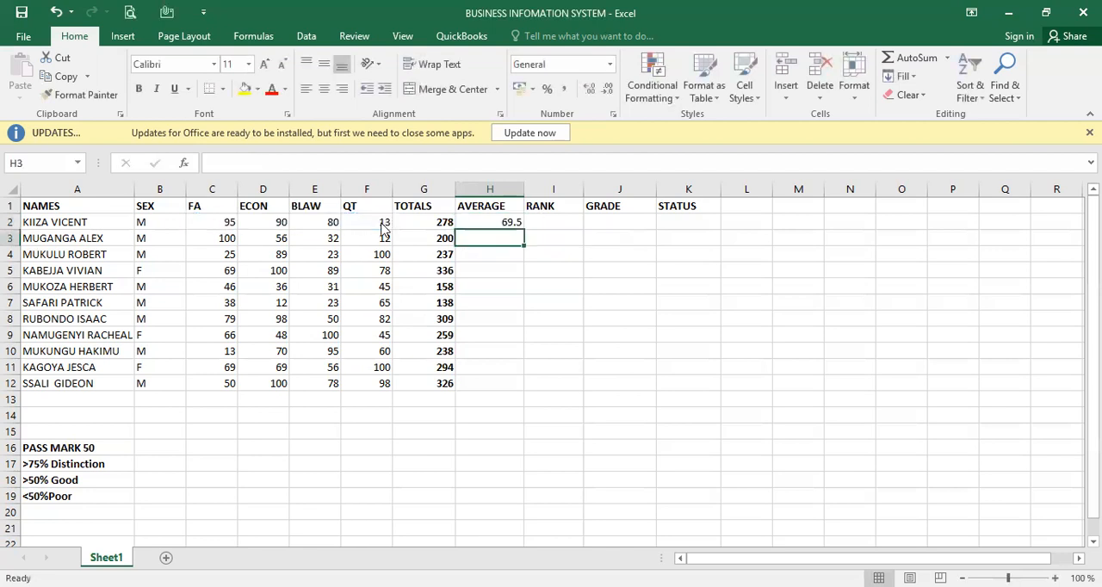
- Replace the average formula in H2 with =G2/4, dividing the total by the number of subjects
{"action": "left_click", "coordinate": [510, 222]}
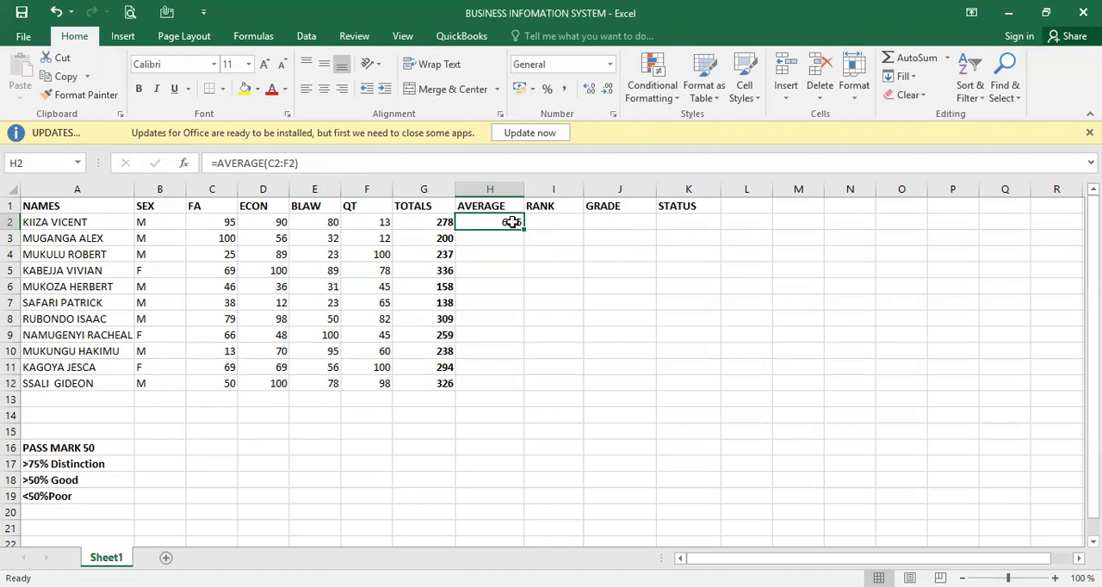
{"action": "type", "text": "="}
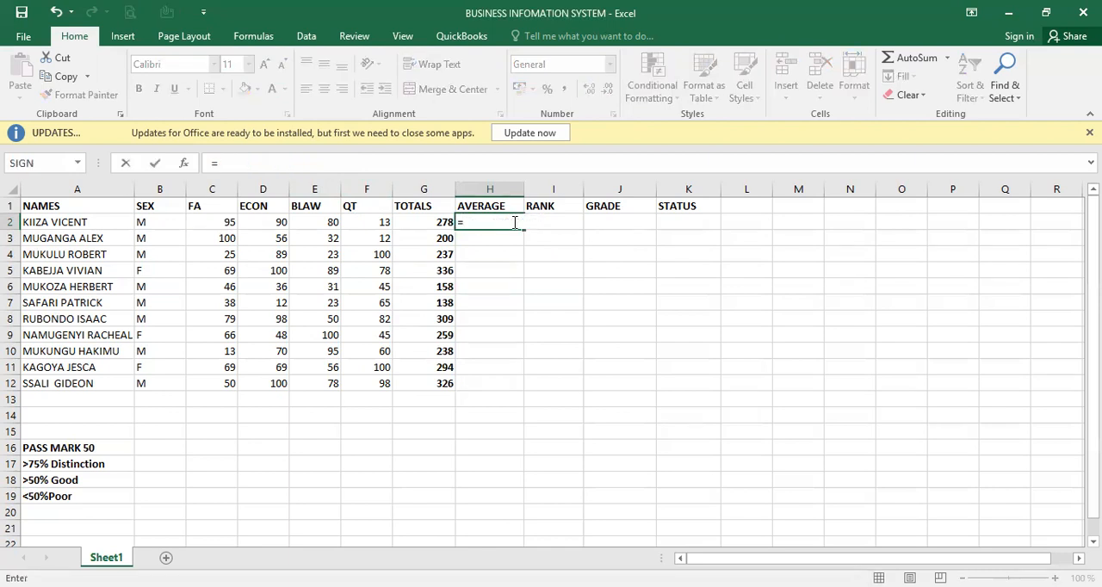
{"action": "left_click", "coordinate": [440, 224]}
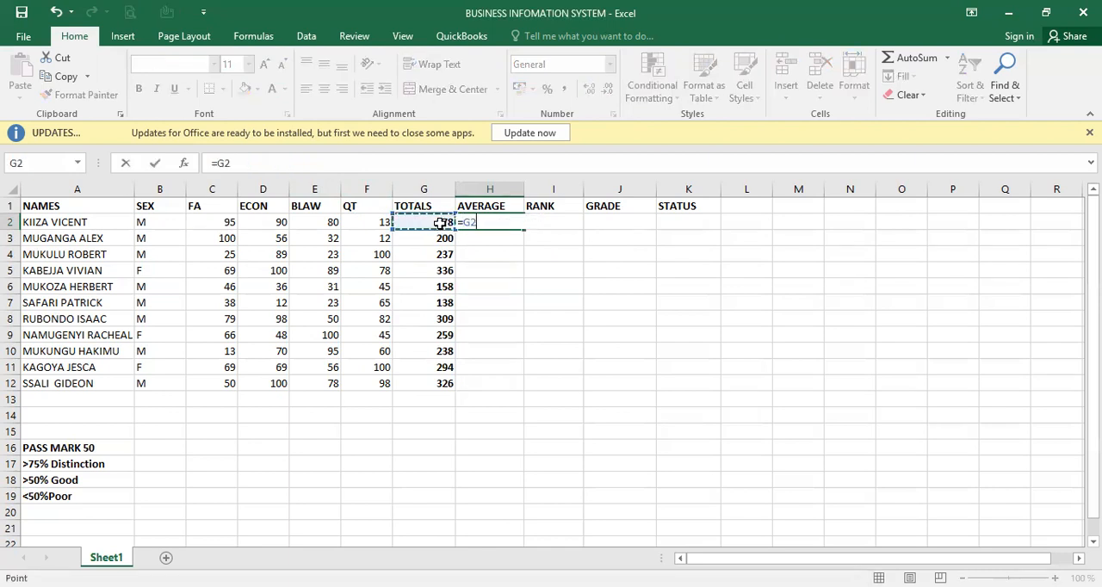
{"action": "type", "text": "/"}
{"action": "type", "text": "4"}
{"action": "key", "text": "Return"}
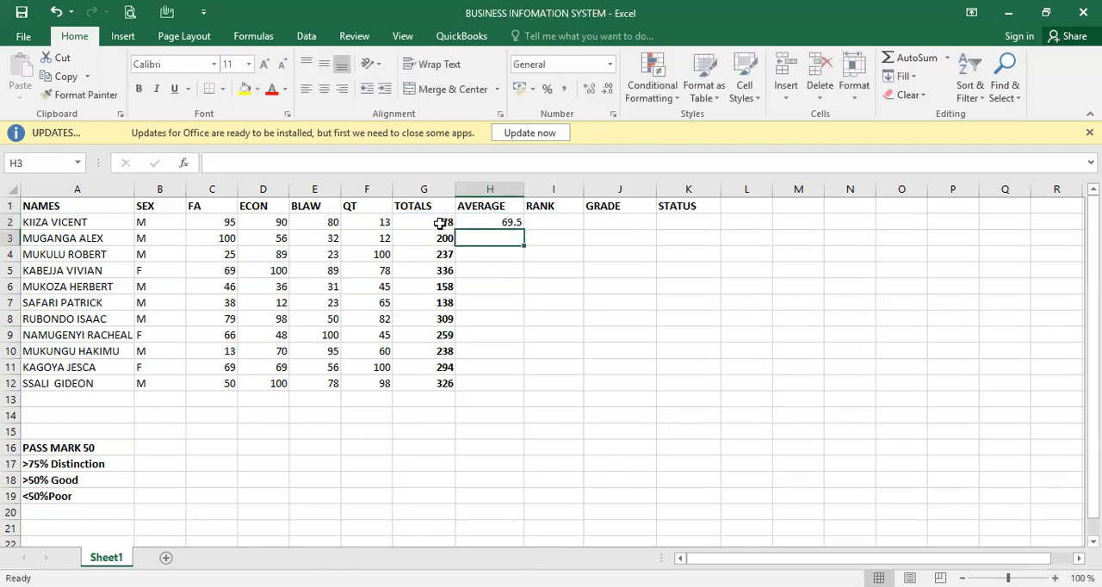
- Set the first student's average in H2 to the formula =AVERAGE(C2:F2), using the AVERAGE function instead of a division
{"action": "left_click", "coordinate": [508, 222]}
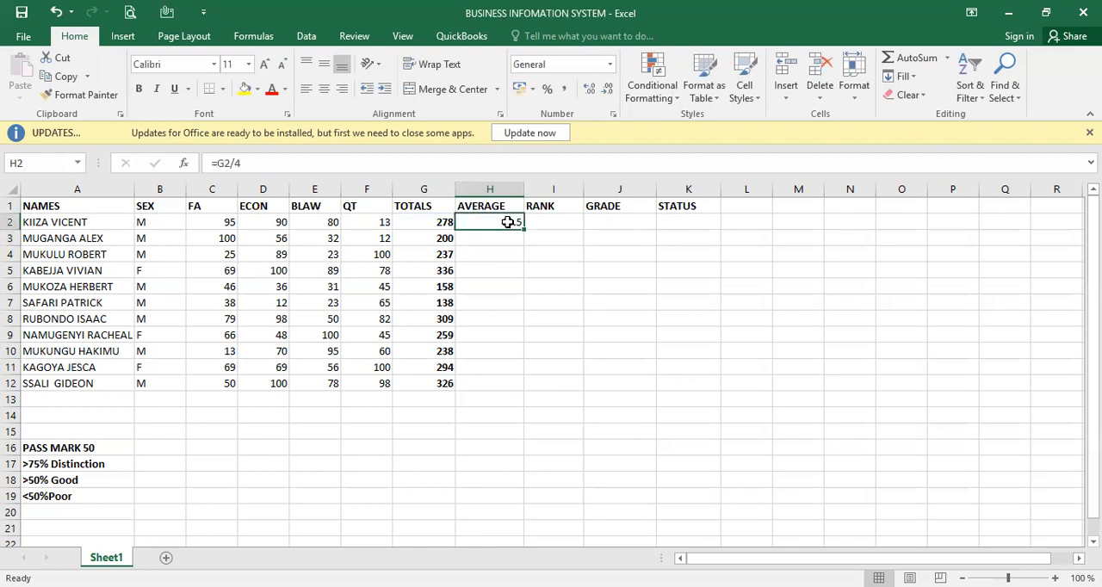
{"action": "type", "text": "="}
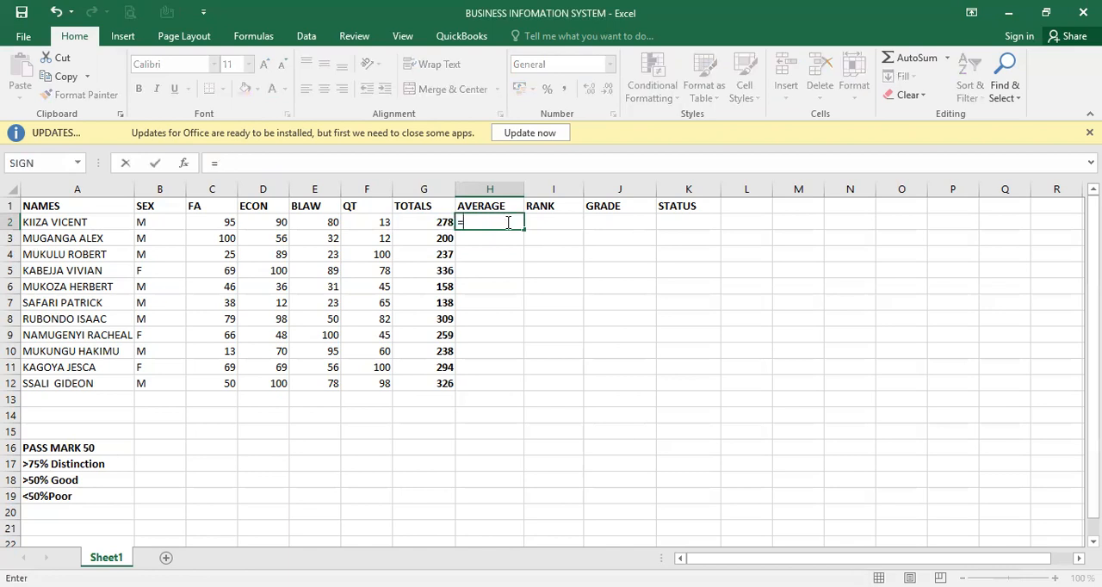
{"action": "type", "text": "AVR"}
{"action": "key", "text": "BackSpace"}
{"action": "type", "text": "ER"}
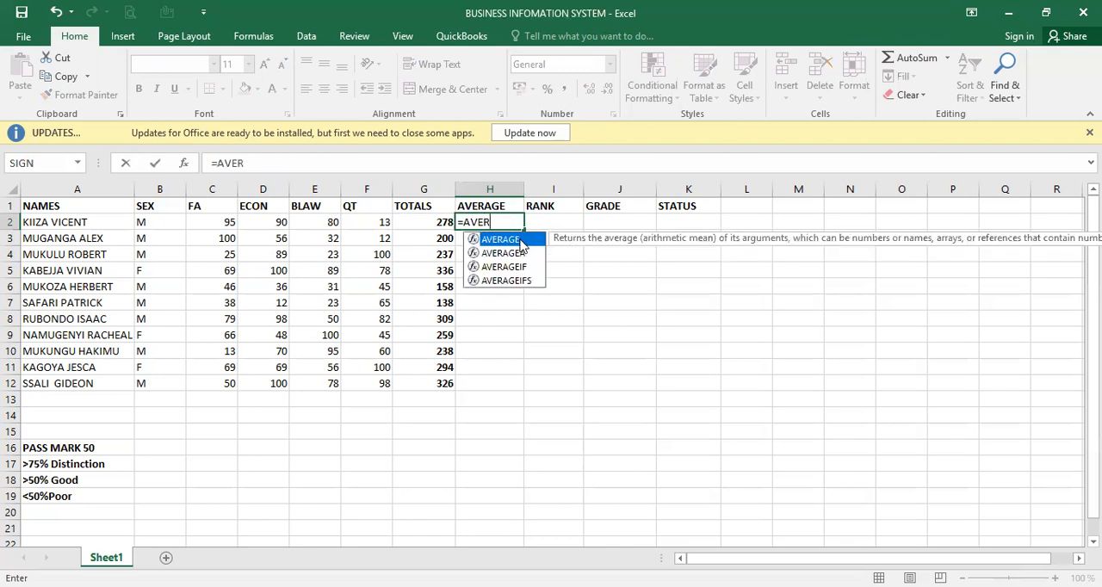
{"action": "double_click", "coordinate": [520, 242]}
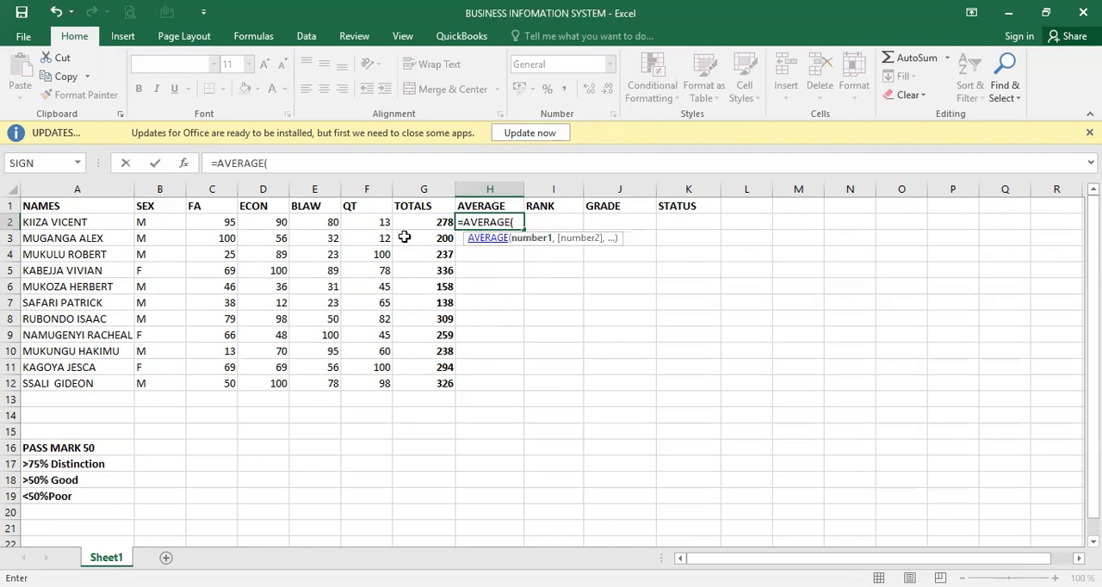
{"action": "left_click", "coordinate": [224, 223]}
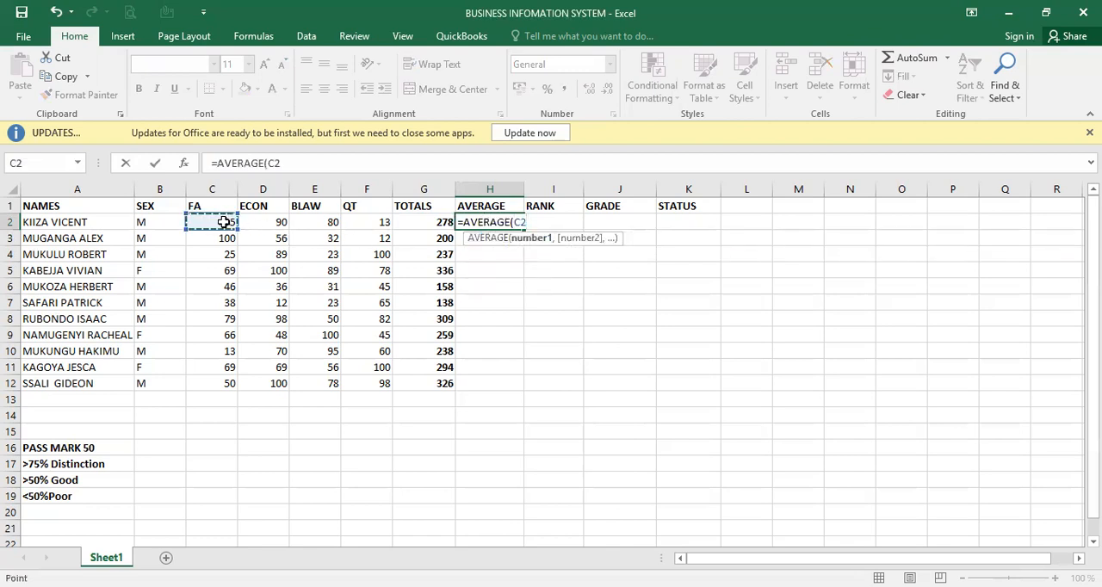
{"action": "left_click", "coordinate": [369, 222], "text": "shift"}
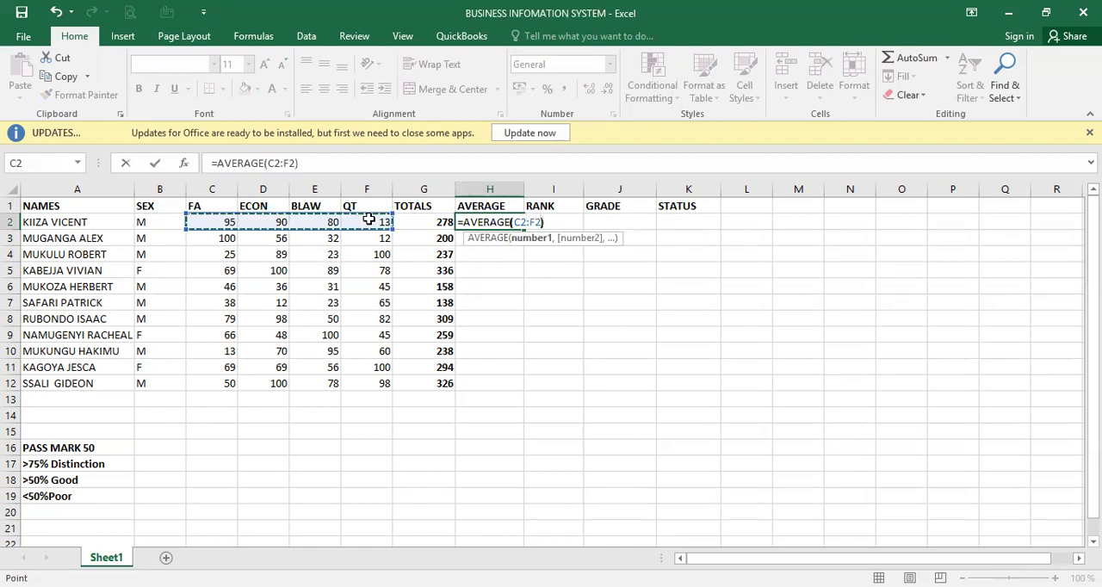
{"action": "key", "text": "Return"}
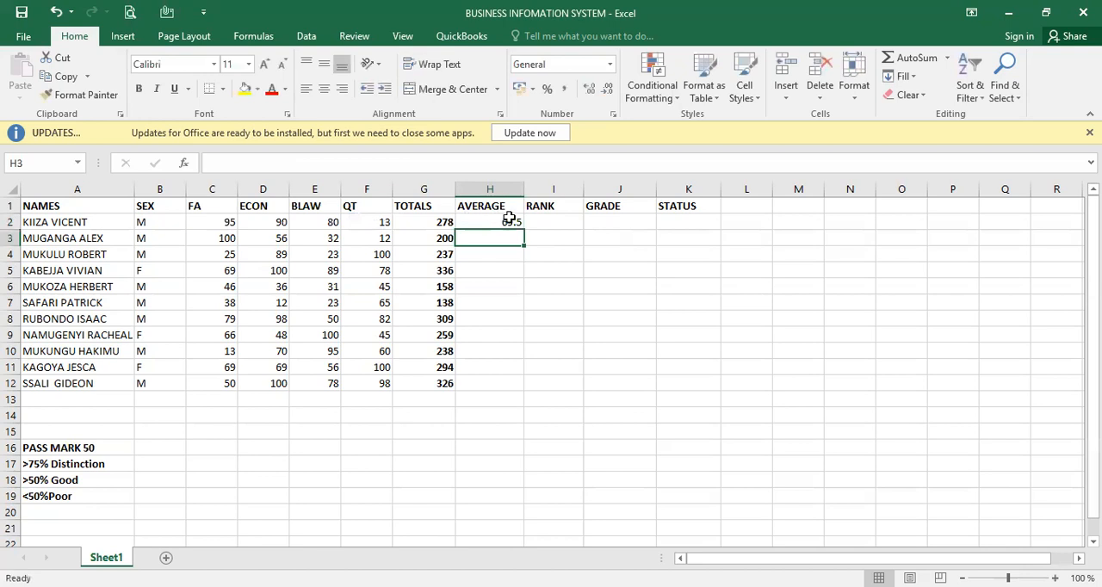
- Fill the AVERAGE formula from H2 down the AVERAGE column to H12
{"action": "left_click", "coordinate": [511, 220]}
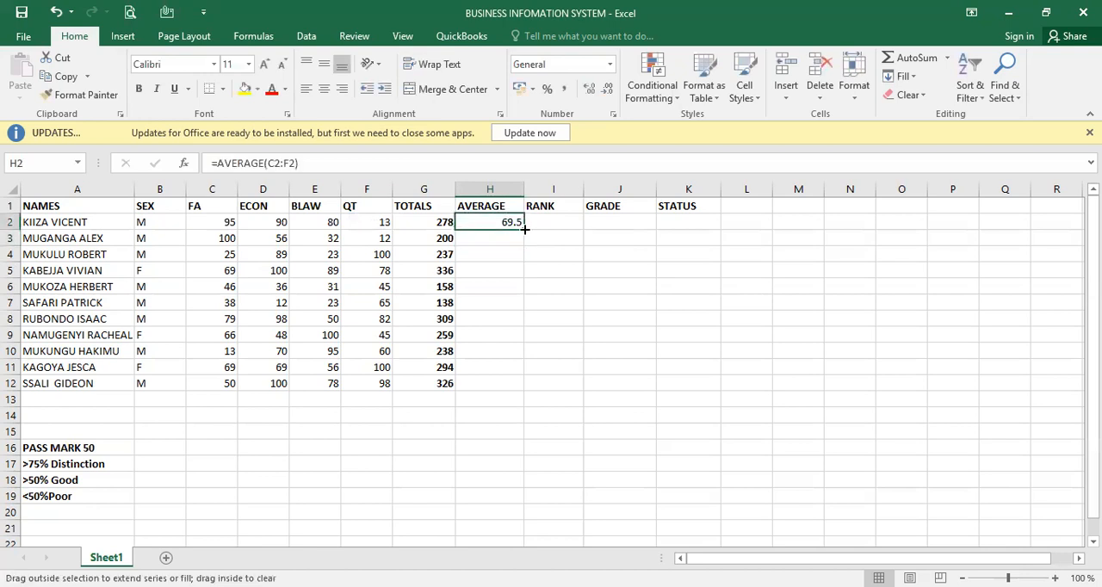
{"action": "double_click", "coordinate": [524, 228]}
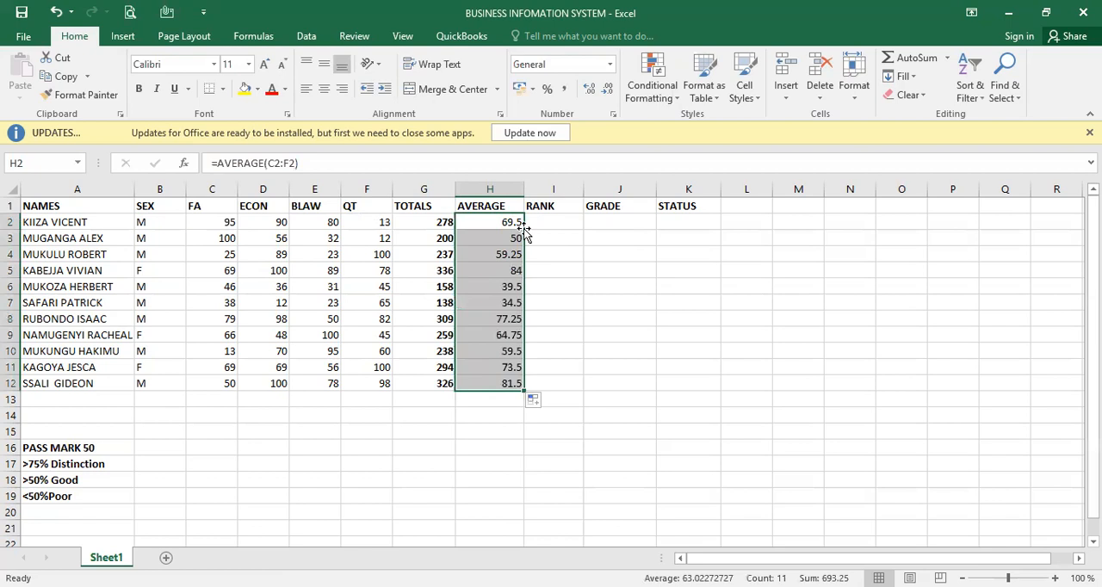
{"action": "left_click", "coordinate": [566, 250]}
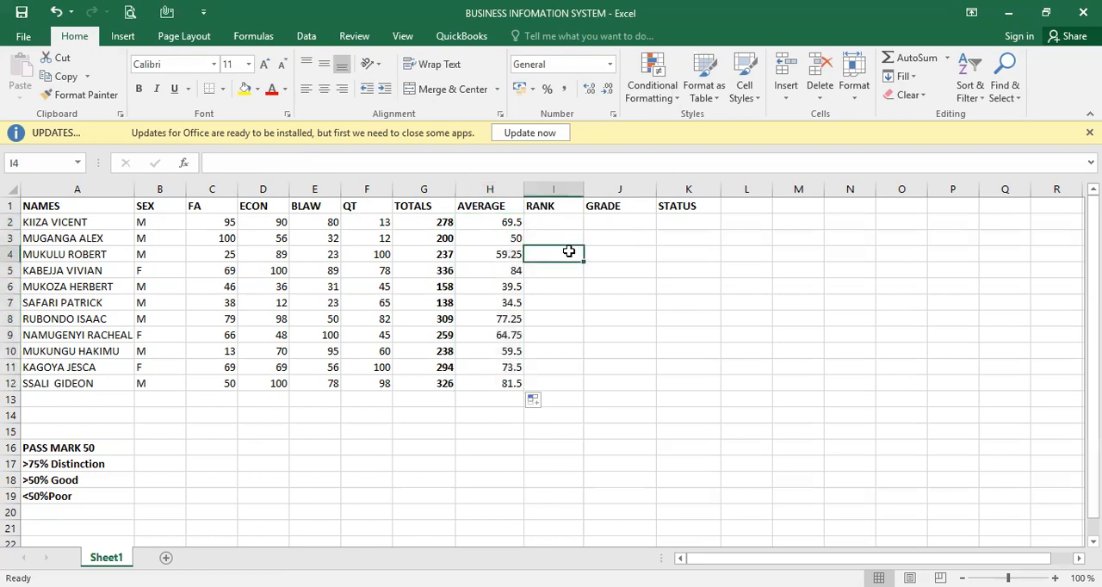
- Refill the average formula from H2 down through H12 and make the averages in H2:H12 bold
{"action": "left_click", "coordinate": [513, 220]}
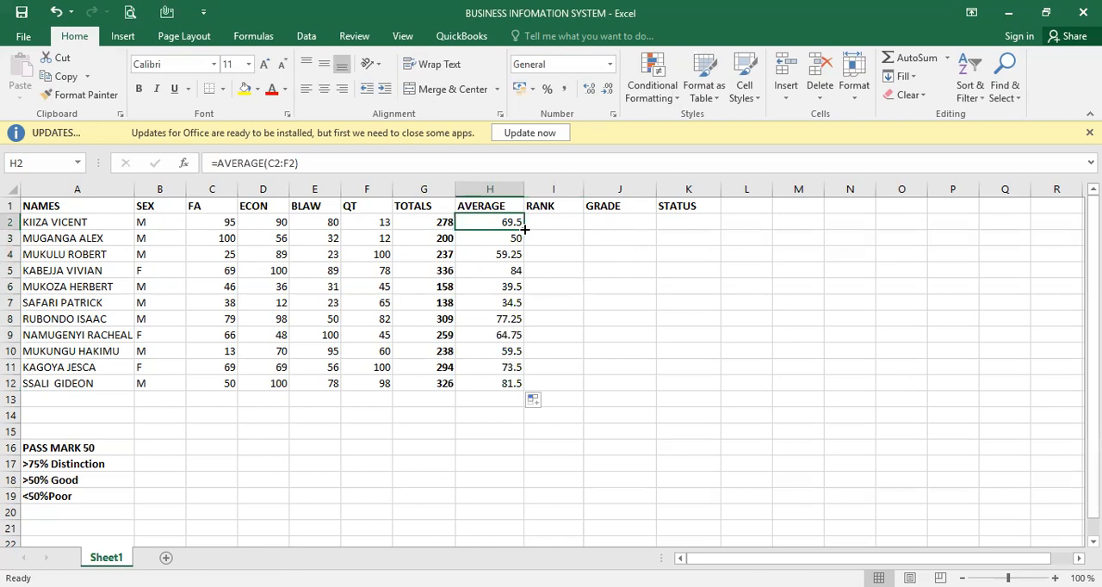
{"action": "double_click", "coordinate": [523, 228]}
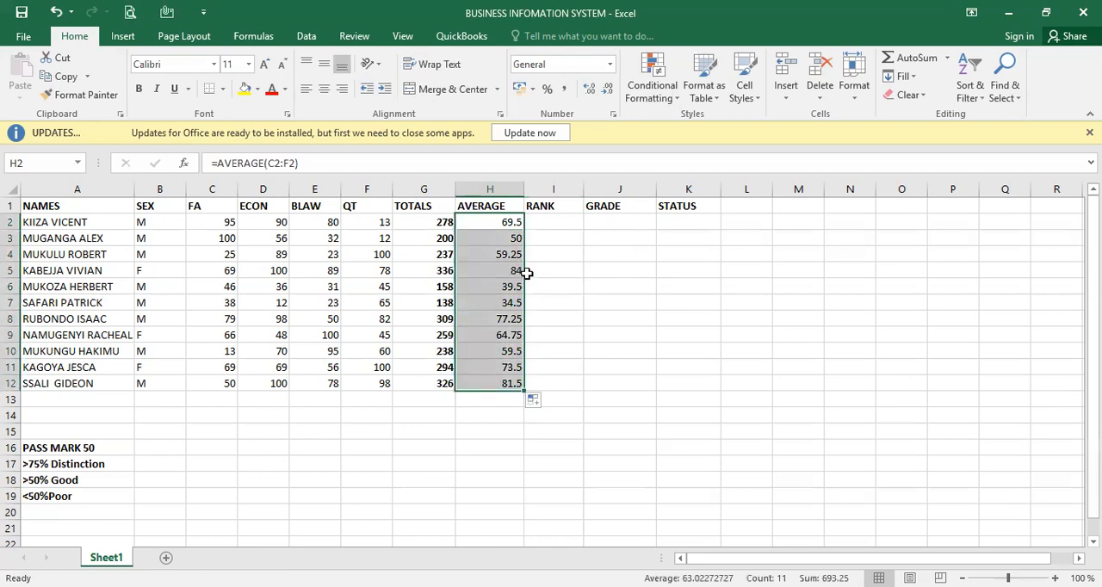
{"action": "left_click", "coordinate": [513, 222]}
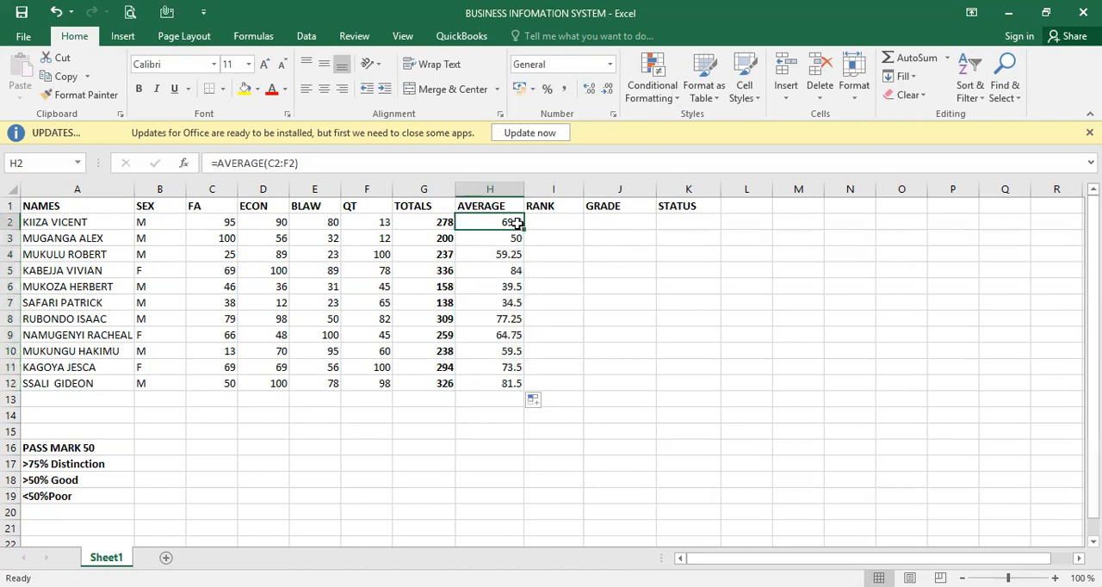
{"action": "left_click", "coordinate": [565, 221]}
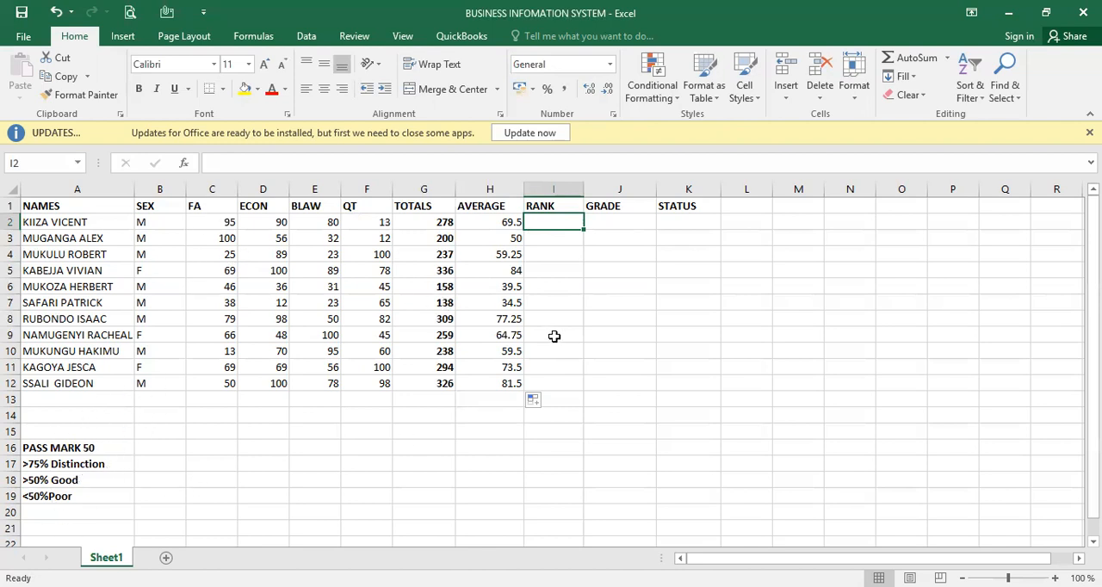
{"action": "left_click", "coordinate": [505, 221]}
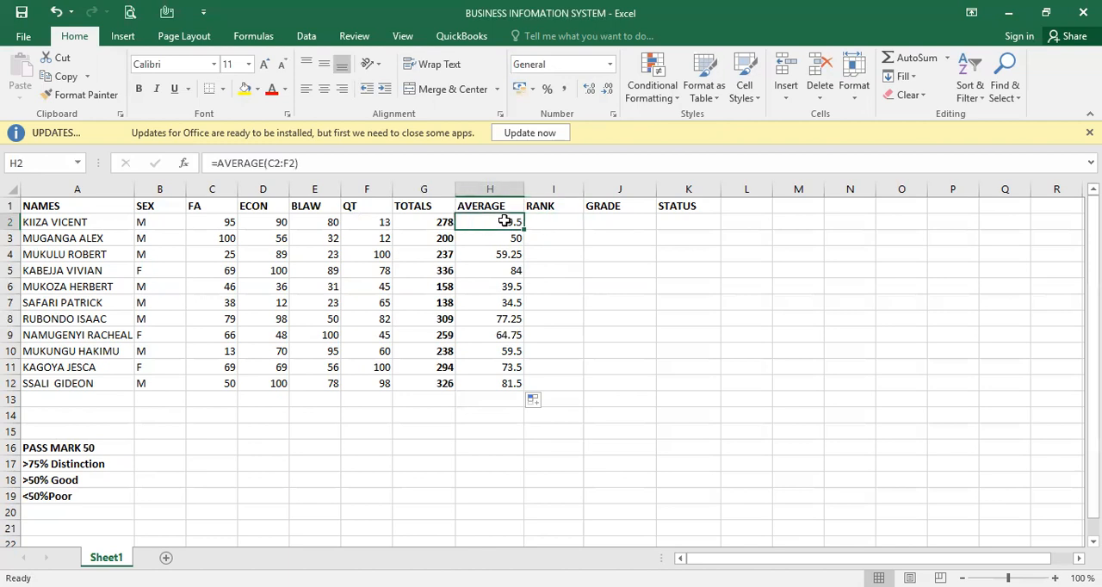
{"action": "left_click_drag", "start_coordinate": [514, 222], "coordinate": [499, 376]}
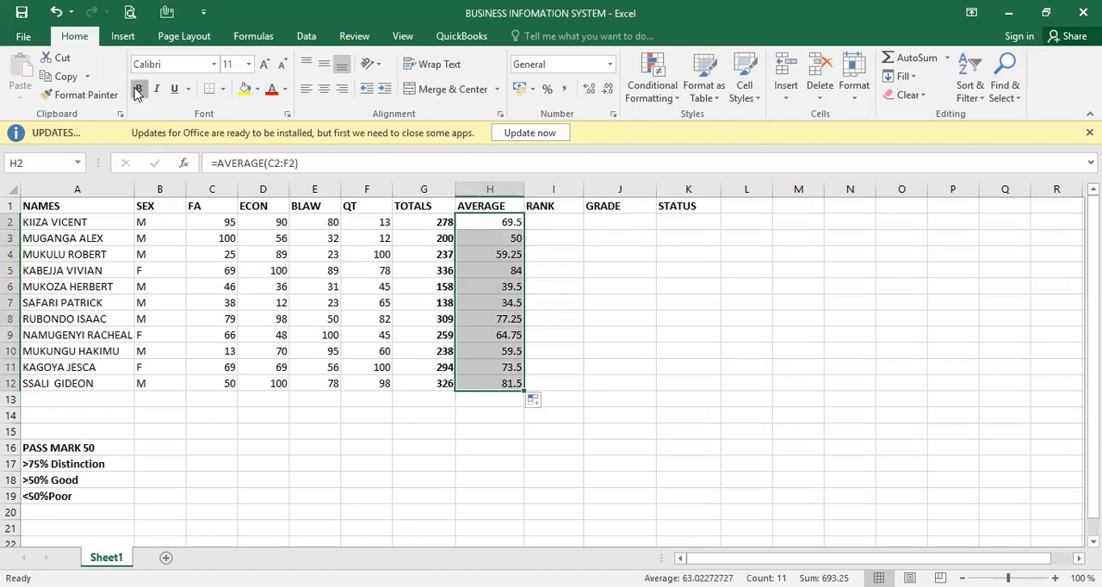
- Write the formula =RANK(H2,H2:H12) in I2 to rank the first student's average against all students' averages
{"action": "left_click", "coordinate": [551, 222]}
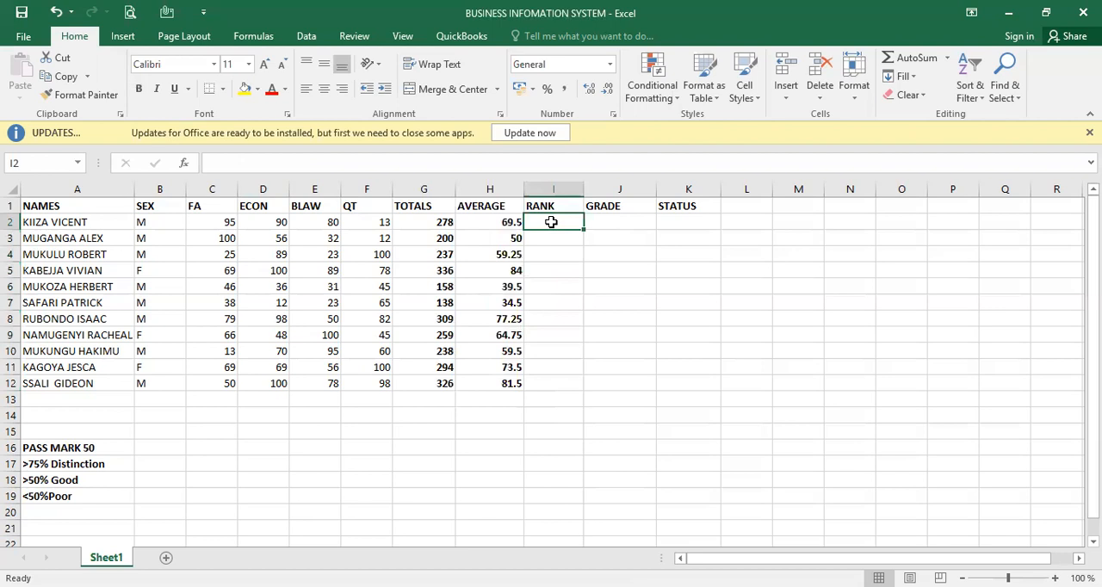
{"action": "type", "text": "="}
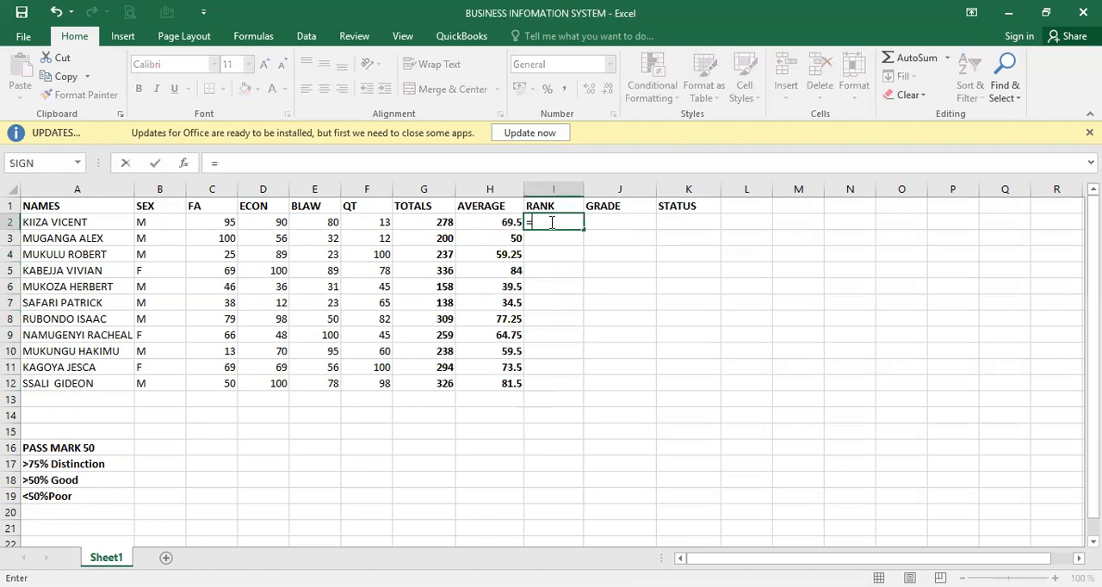
{"action": "type", "text": "RANK"}
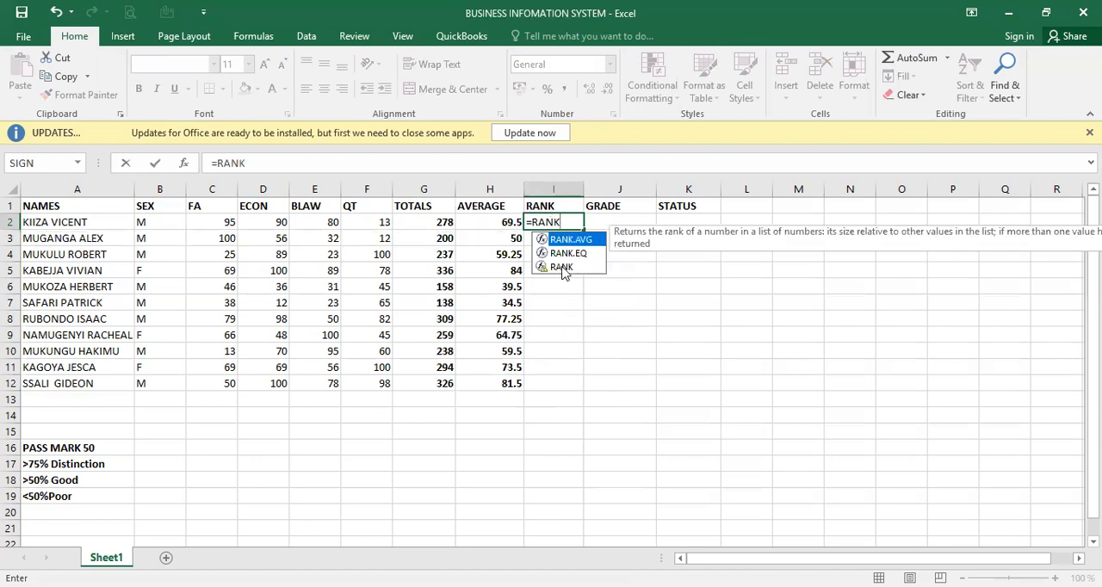
{"action": "double_click", "coordinate": [561, 268]}
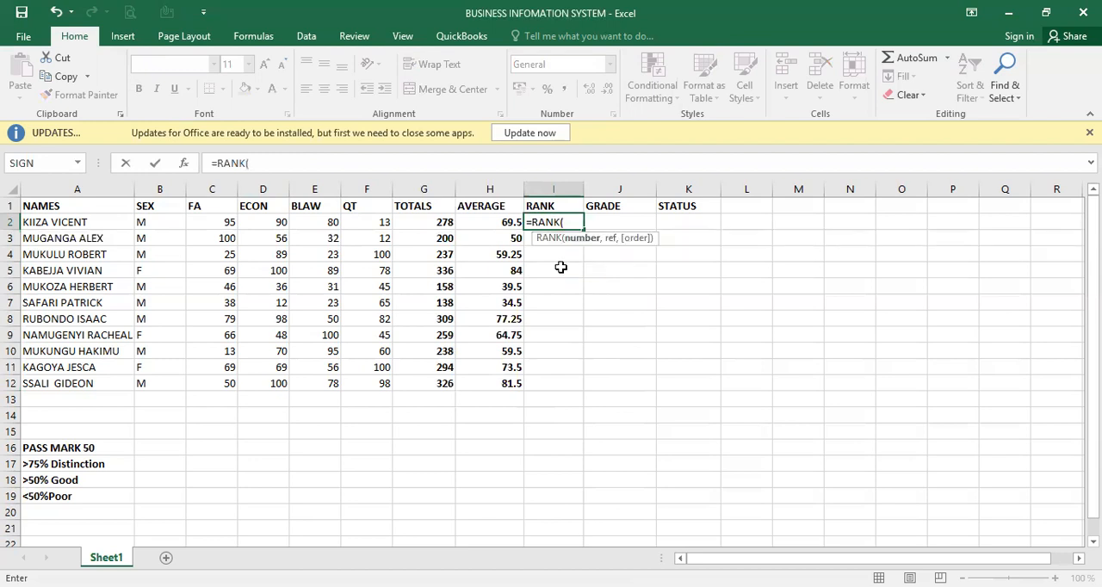
{"action": "left_click", "coordinate": [508, 223]}
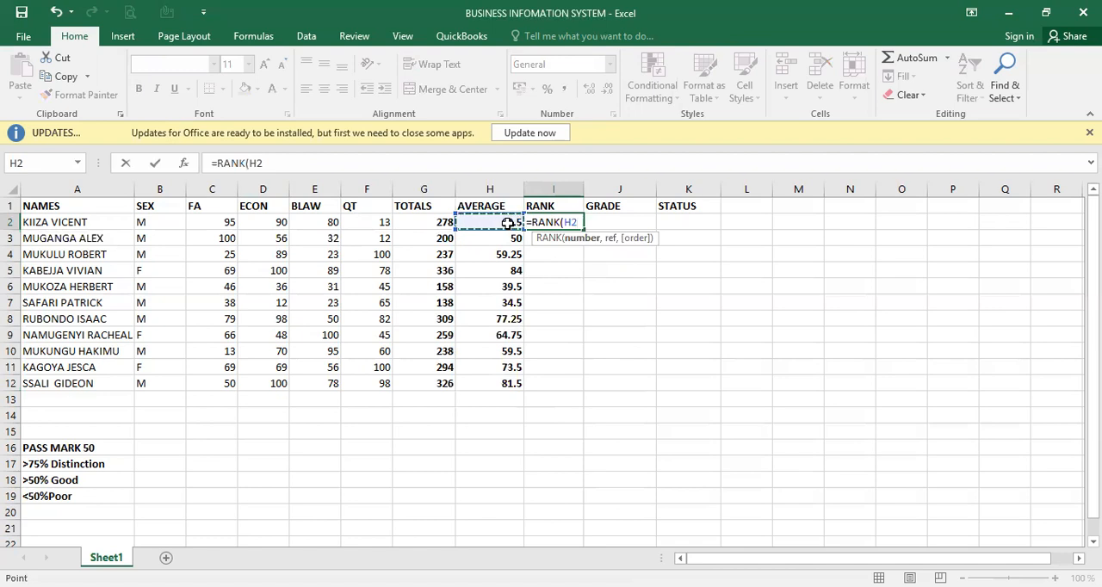
{"action": "type", "text": ","}
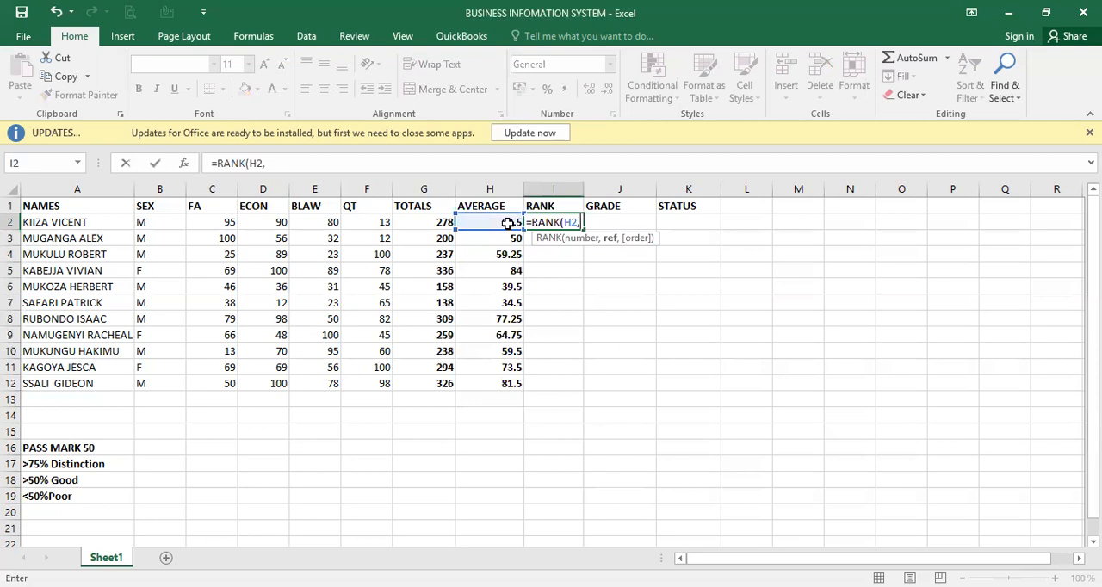
{"action": "left_click", "coordinate": [515, 223]}
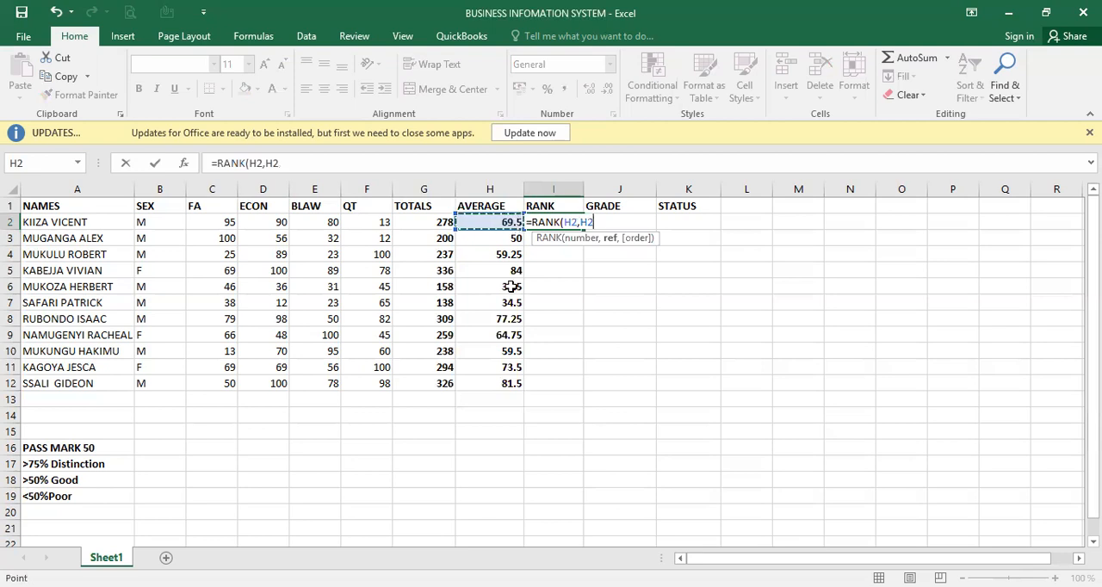
{"action": "left_click", "coordinate": [512, 389], "text": "shift"}
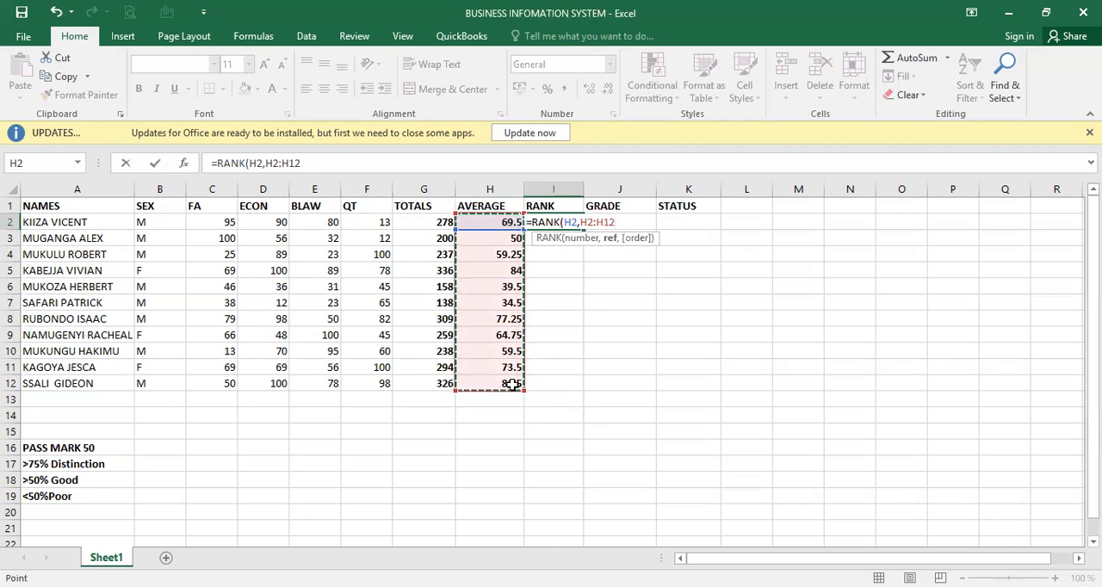
{"action": "type", "text": ")"}
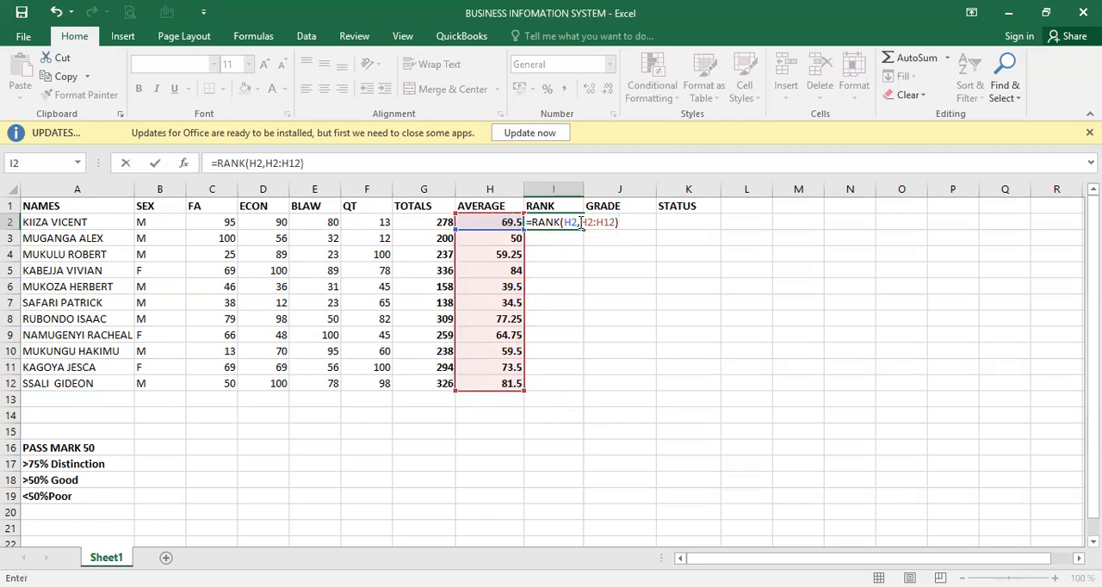
- Make the ranking range absolute so that the formula in I2 is =RANK(H2,$H$2:$H$12), and enter it
{"action": "left_click", "coordinate": [582, 222]}
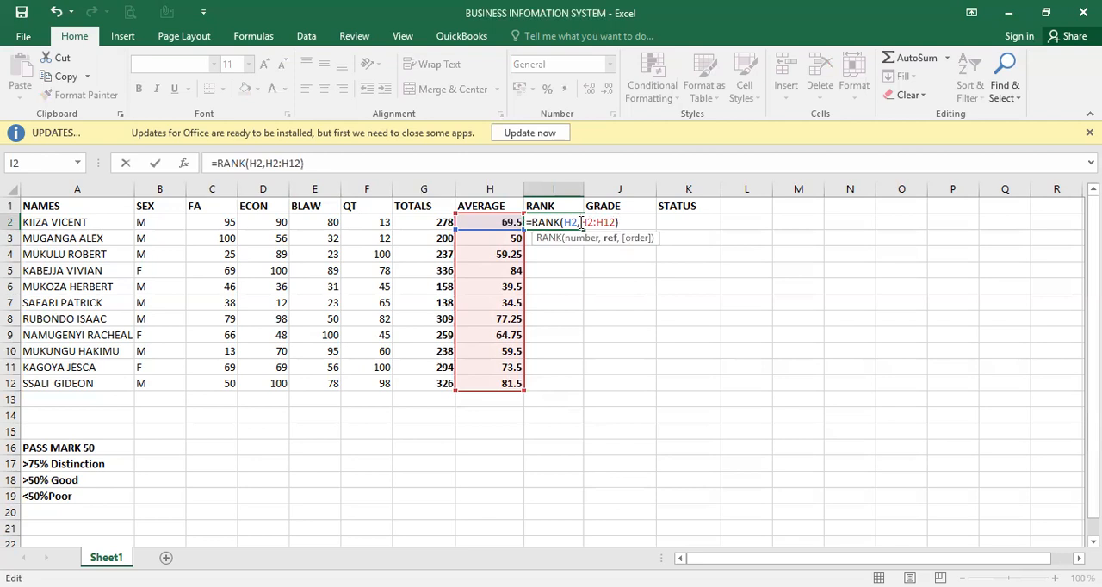
{"action": "type", "text": "$"}
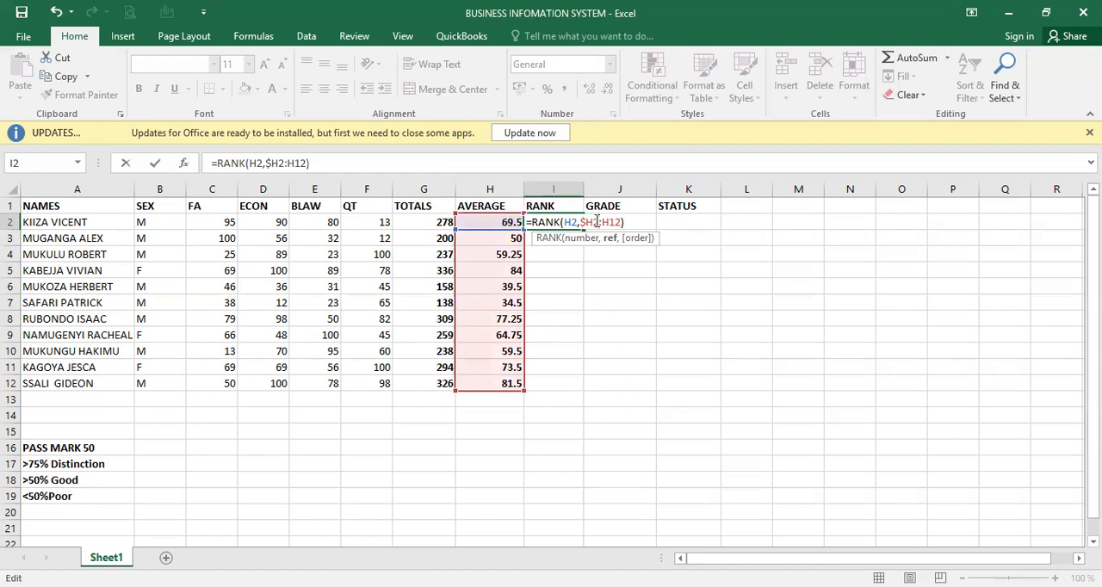
{"action": "left_click", "coordinate": [597, 221]}
{"action": "type", "text": "$"}
{"action": "left_click", "coordinate": [608, 223]}
{"action": "type", "text": "$"}
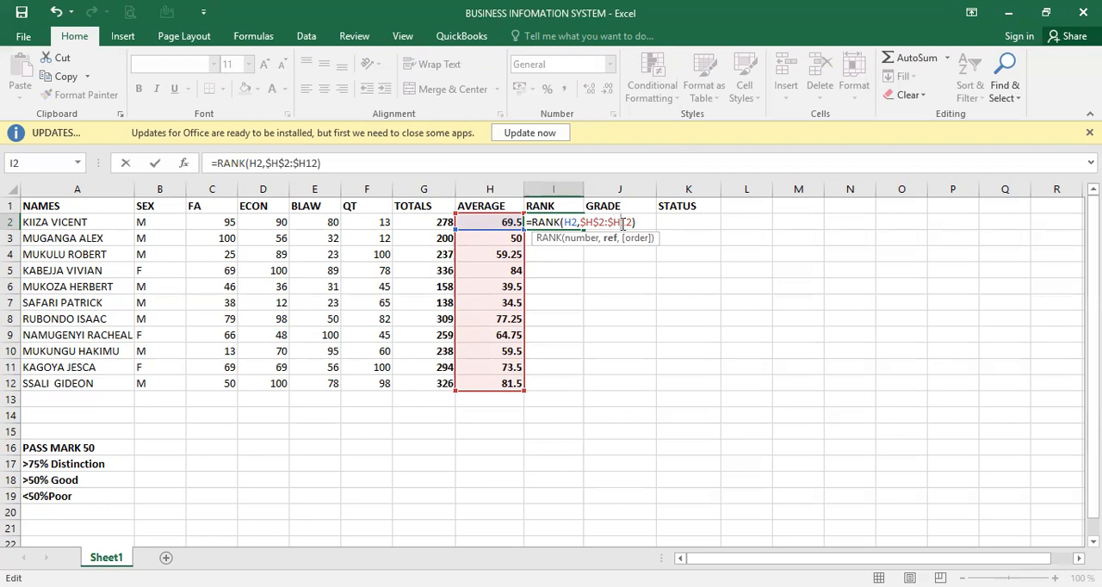
{"action": "left_click", "coordinate": [623, 223]}
{"action": "type", "text": "$"}
{"action": "key", "text": "Return"}
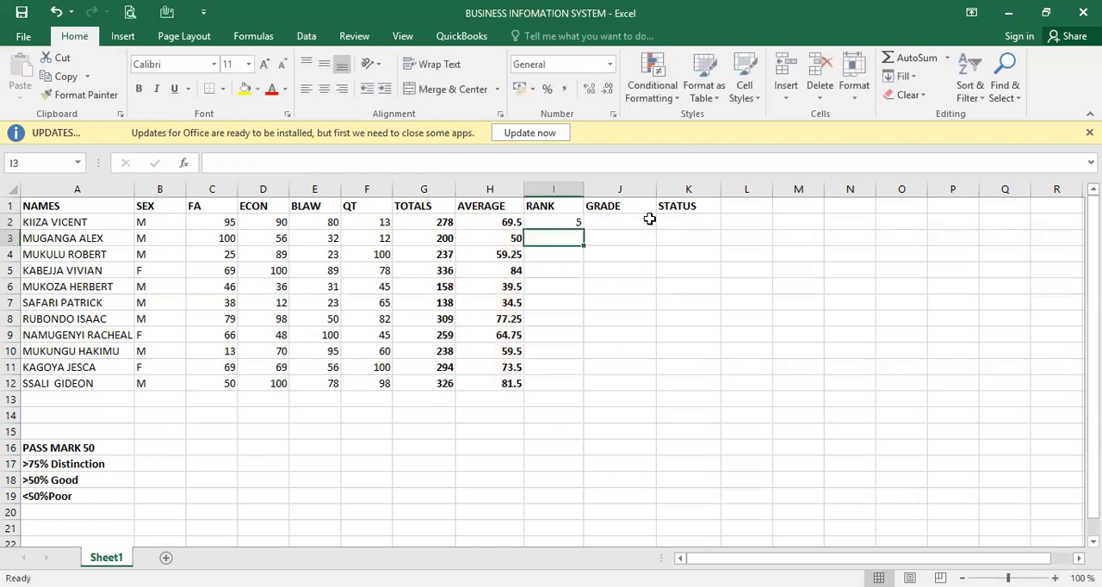
- Fill the RANK formula from I2 down to I12 and make the ranks in the RANK column bold
{"action": "left_click", "coordinate": [562, 220]}
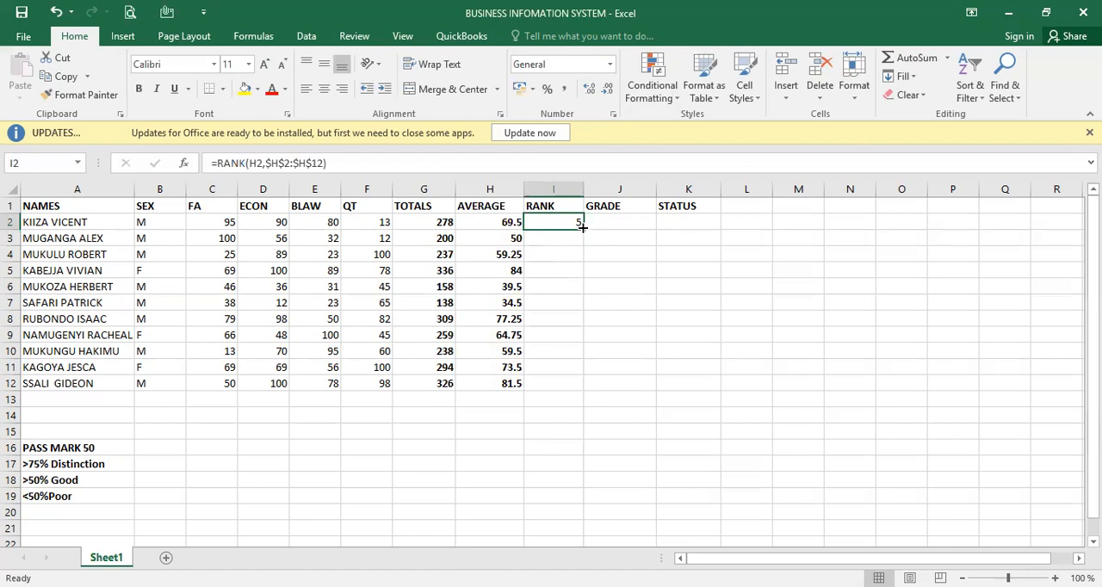
{"action": "double_click", "coordinate": [583, 227]}
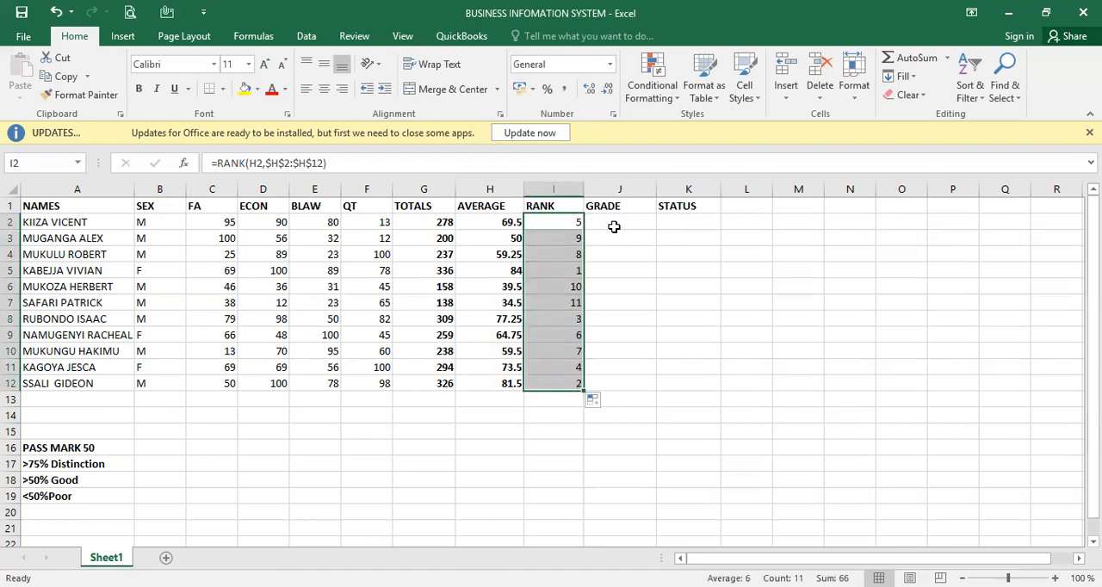
{"action": "left_click", "coordinate": [612, 227]}
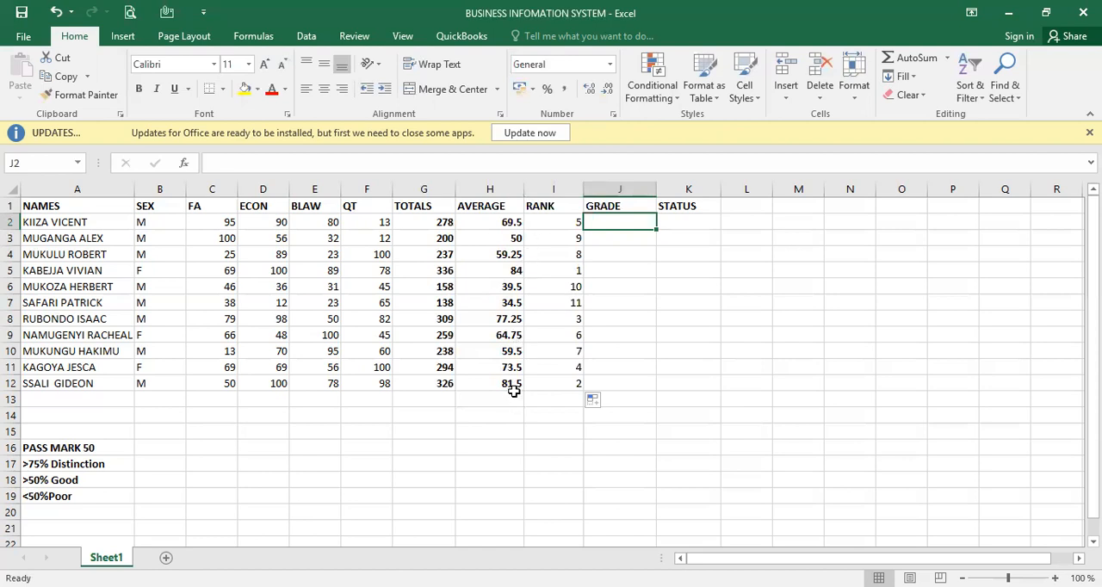
{"action": "left_click", "coordinate": [573, 225]}
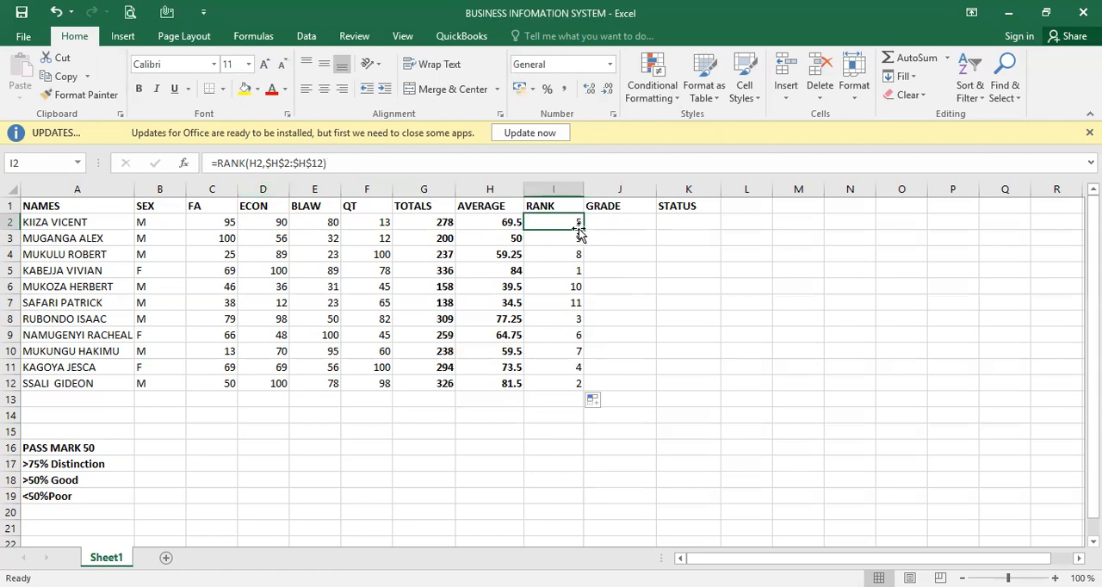
{"action": "left_click_drag", "start_coordinate": [573, 225], "coordinate": [565, 379]}
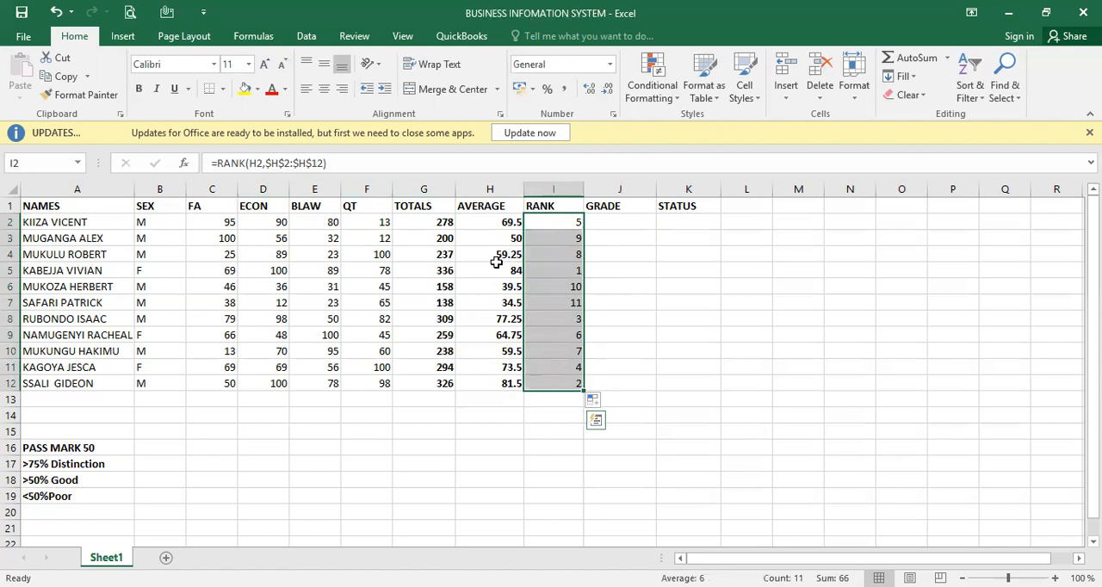
{"action": "left_click", "coordinate": [137, 89]}
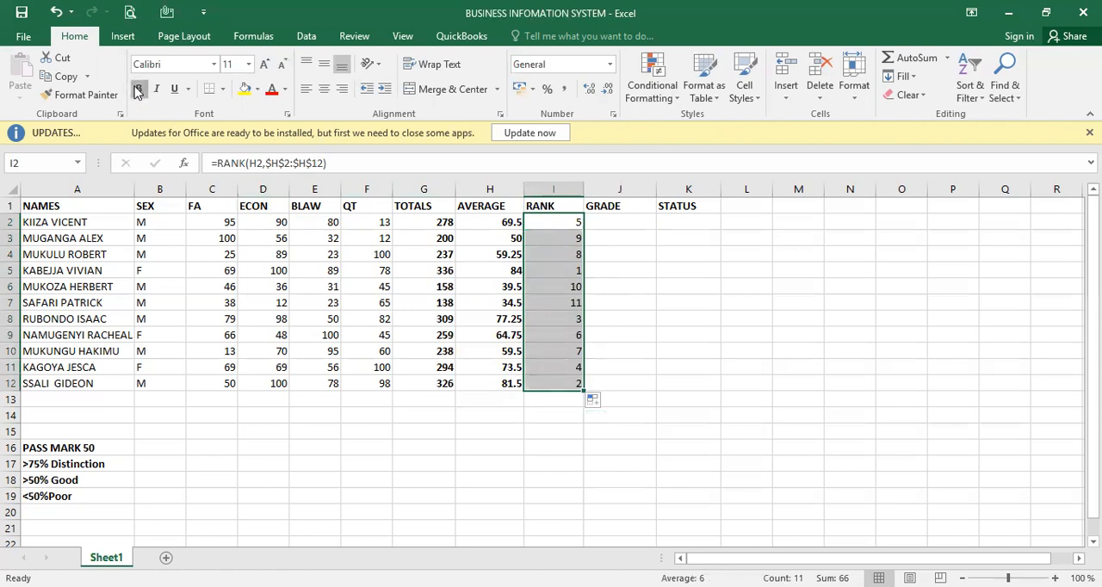
- Start the grade formula in J2 with an AND test nested in IF, using C2>=50 as the first condition
{"action": "left_click", "coordinate": [631, 220]}
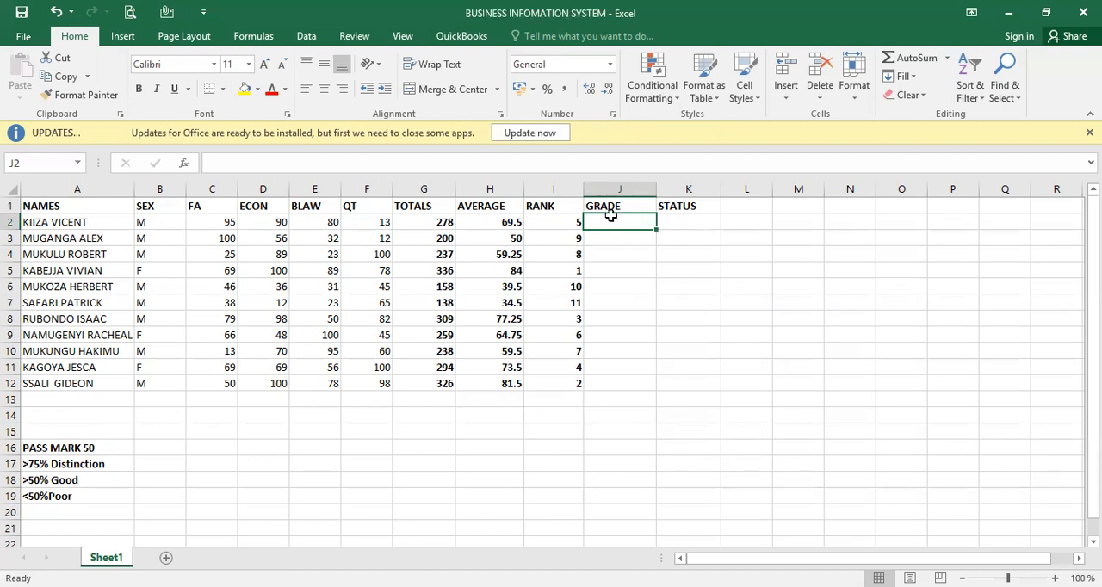
{"action": "type", "text": "="}
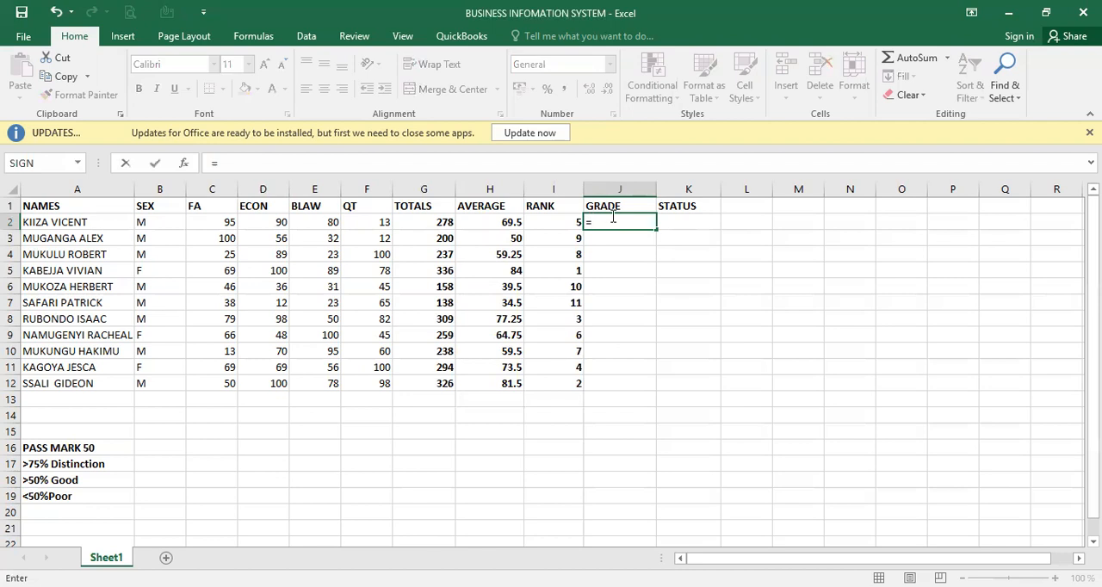
{"action": "type", "text": "IF"}
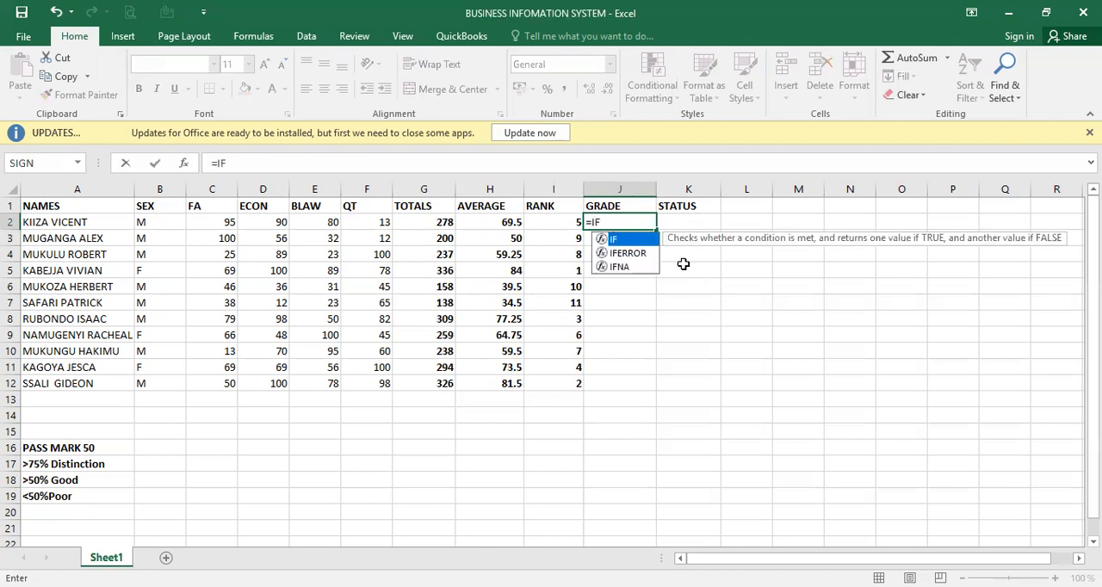
{"action": "double_click", "coordinate": [630, 241]}
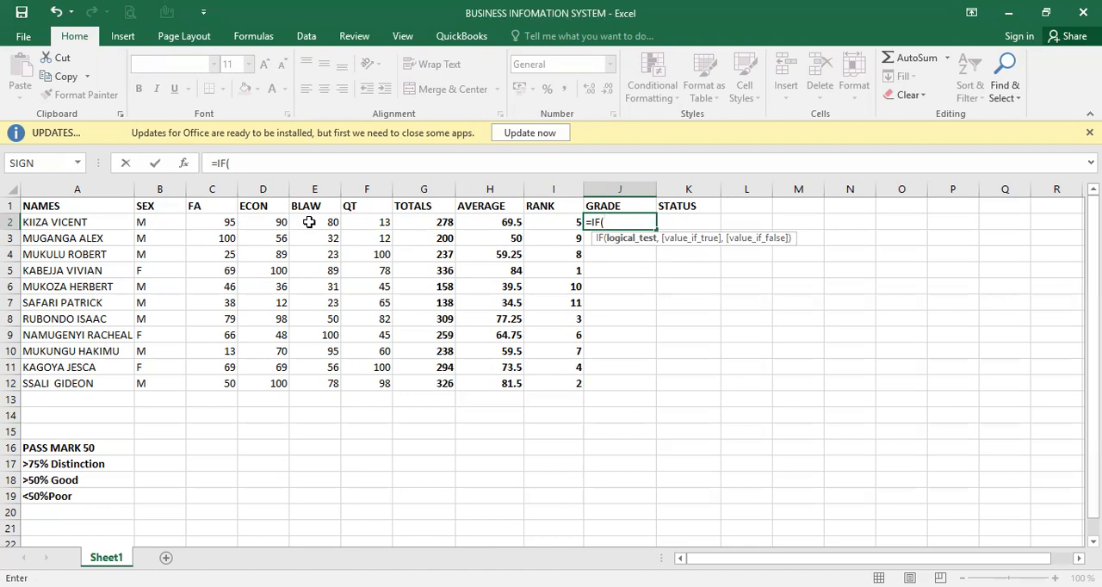
{"action": "type", "text": "AN"}
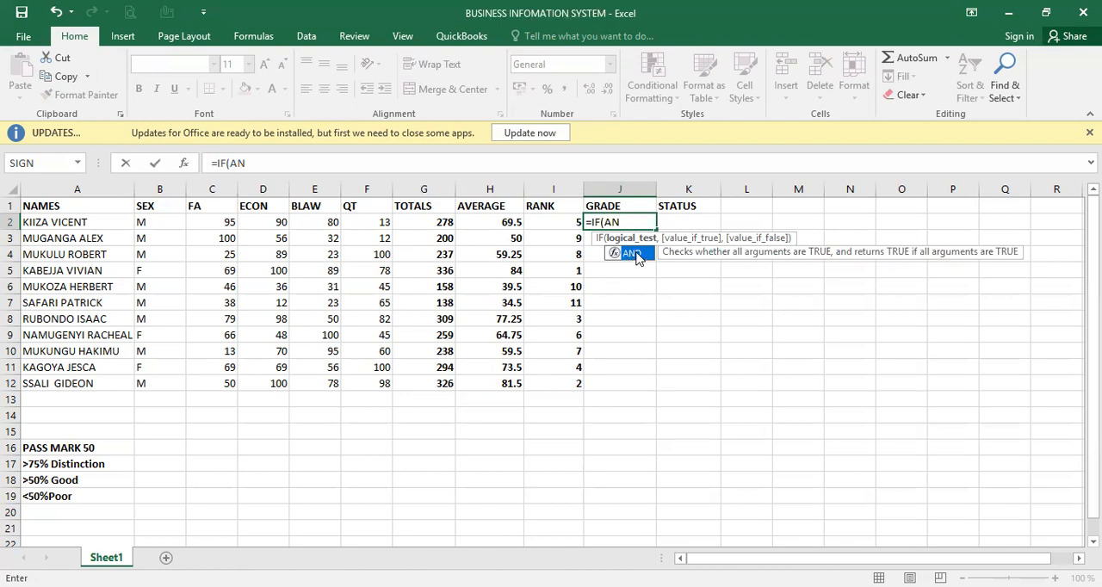
{"action": "double_click", "coordinate": [632, 254]}
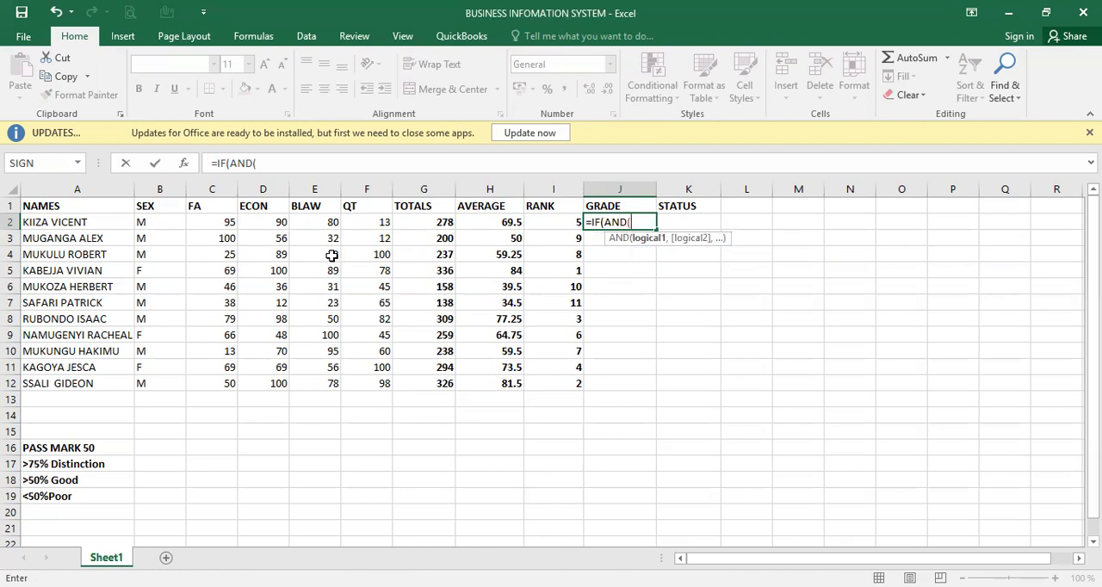
{"action": "left_click", "coordinate": [226, 223]}
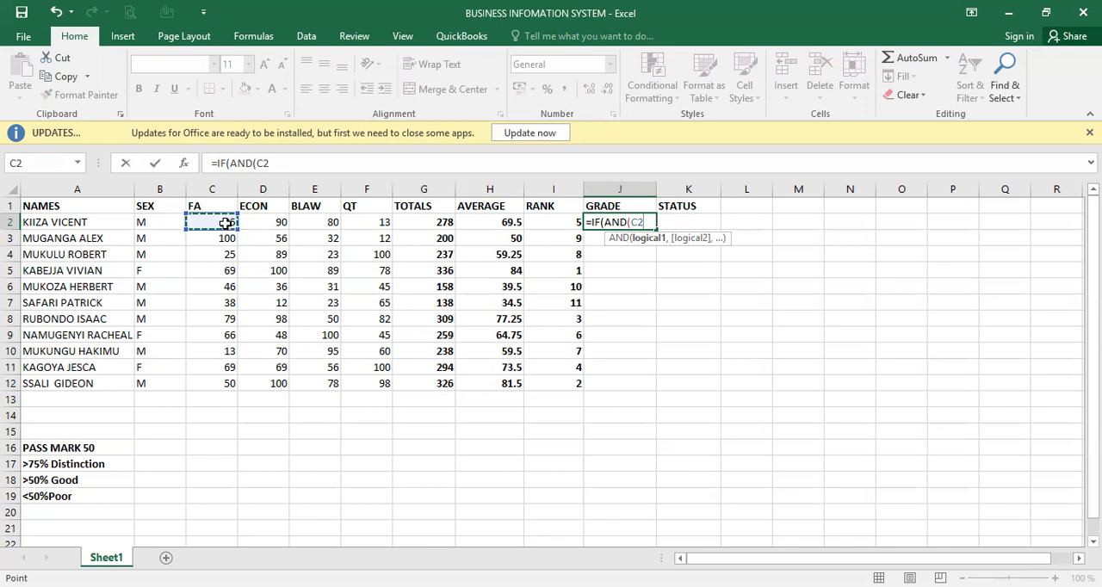
{"action": "type", "text": ">=50"}
{"action": "type", "text": ","}
- Add D2>=50 and E2>=50 as the second and third conditions of the AND test in the J2 formula
{"action": "left_click", "coordinate": [270, 223]}
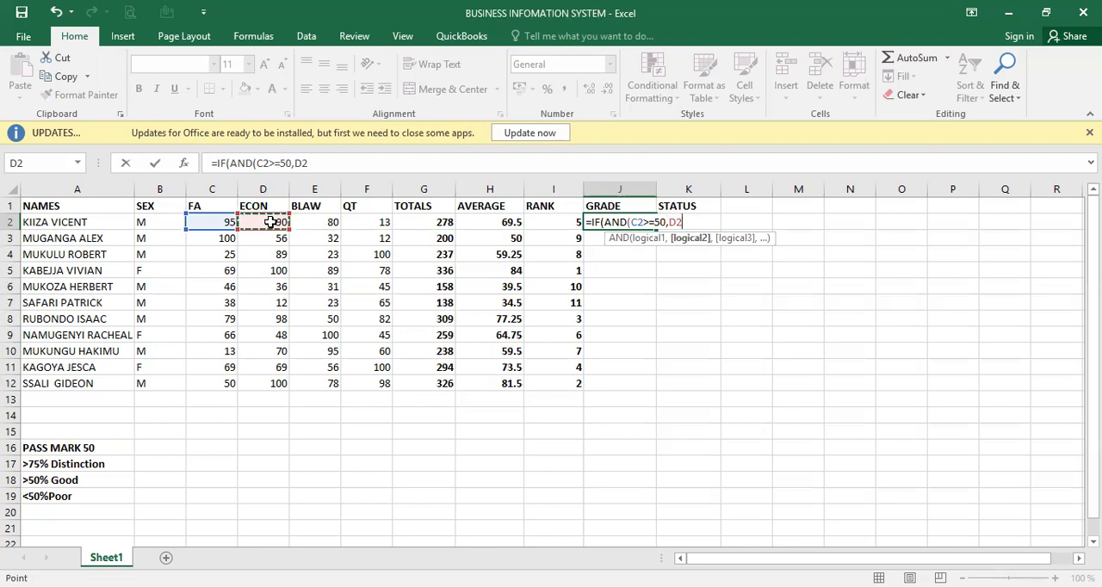
{"action": "type", "text": ">=50"}
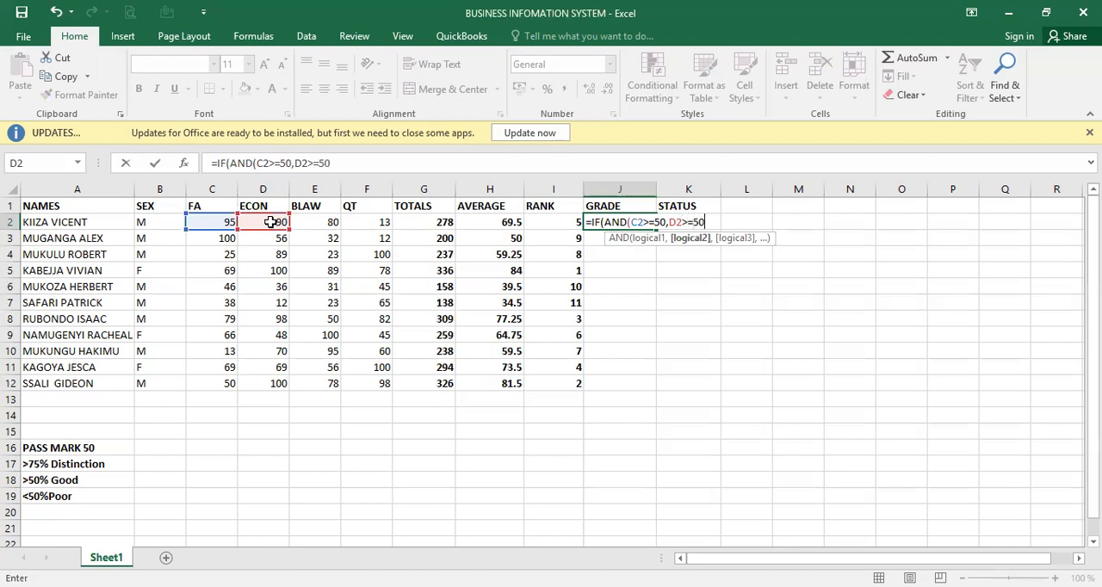
{"action": "type", "text": ","}
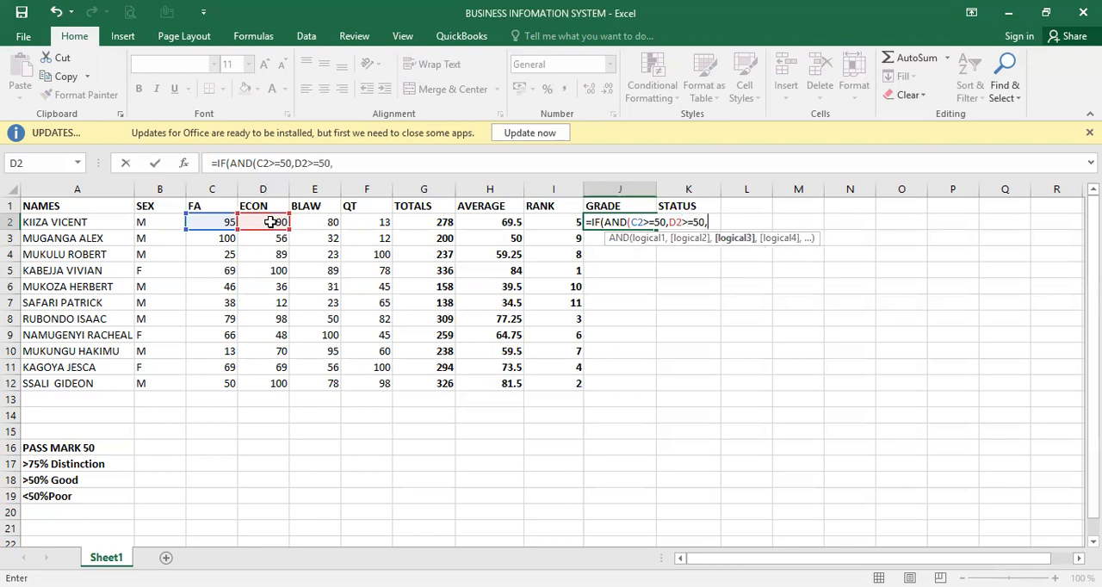
{"action": "left_click", "coordinate": [325, 222]}
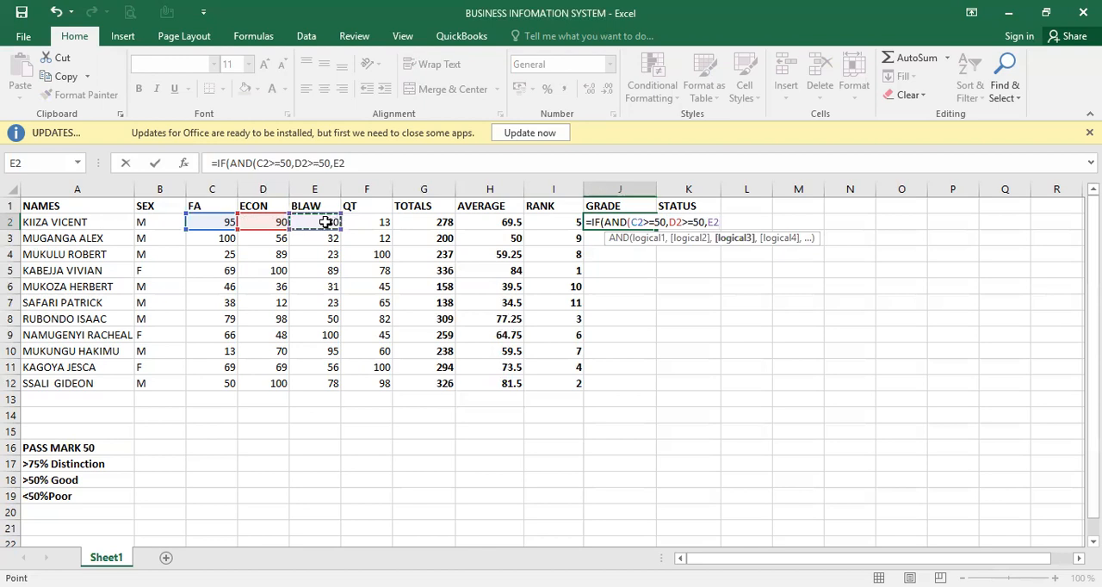
{"action": "type", "text": ">=50,"}
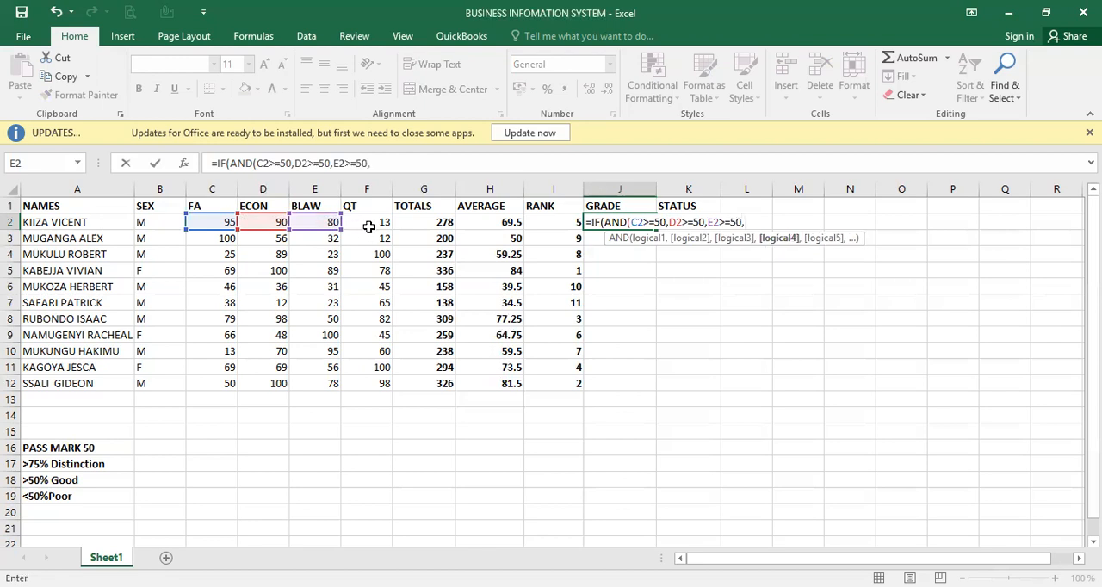
- Add F2>=50 as the last condition in J2 and close the AND test
{"action": "left_click", "coordinate": [372, 223]}
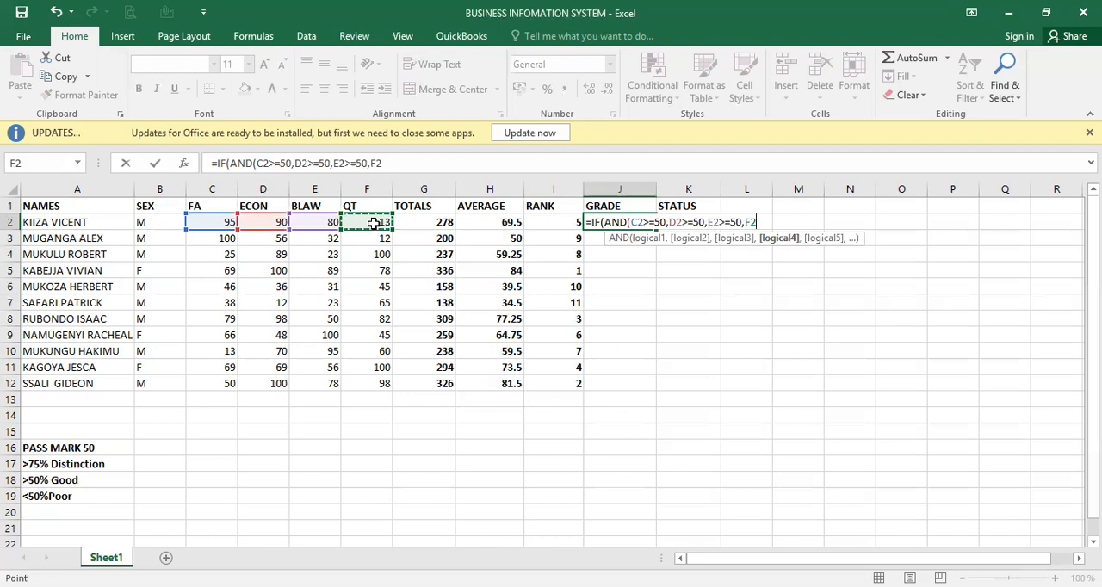
{"action": "type", "text": ">="}
{"action": "type", "text": "50"}
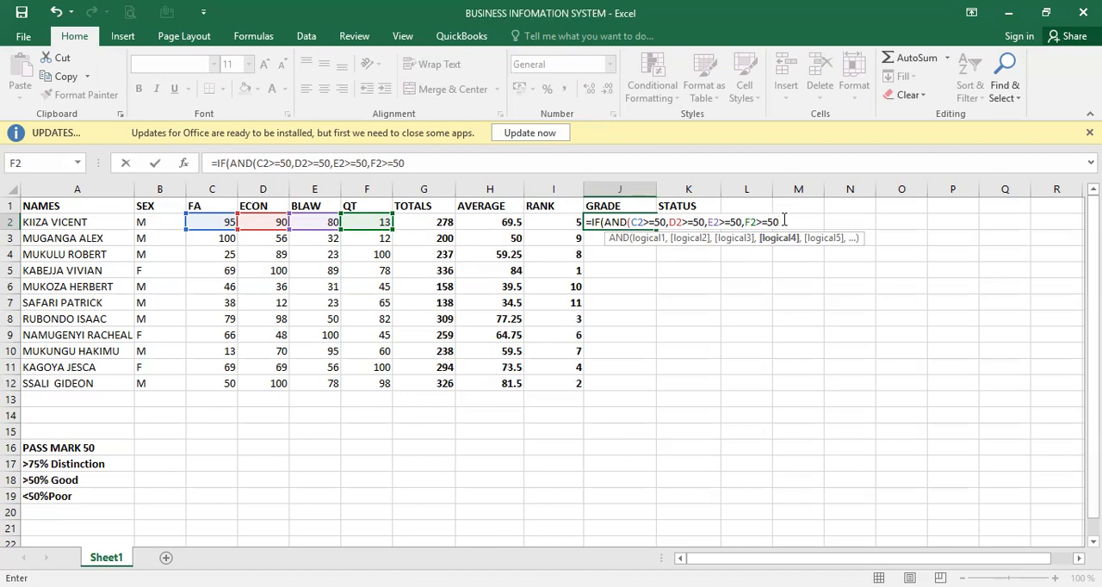
{"action": "type", "text": ")"}
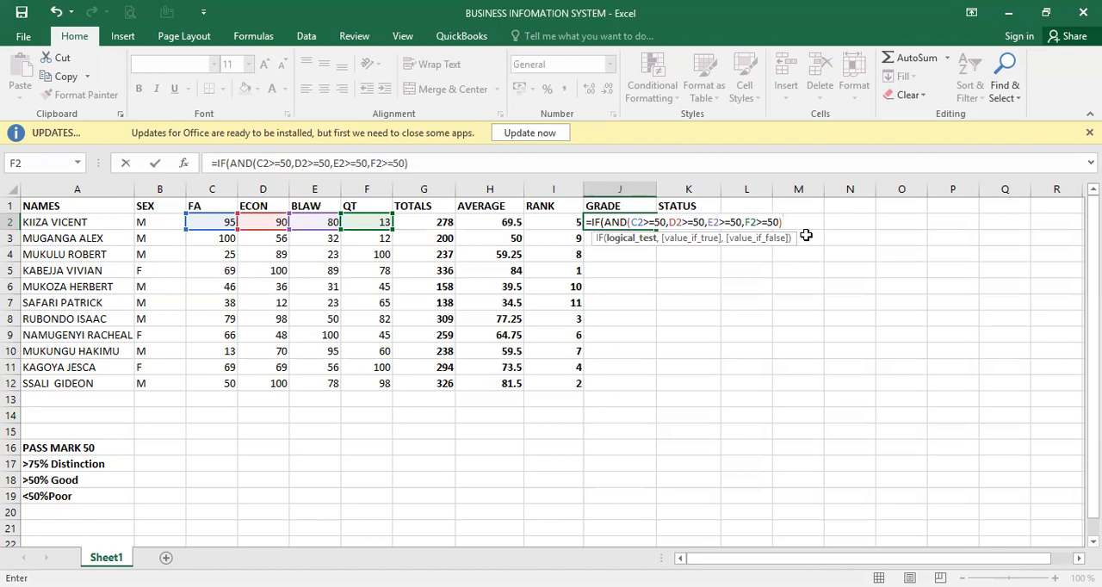
- Have the J2 formula return "PASS" when the test is true and "FAIL" otherwise, and enter it
{"action": "type", "text": ","}
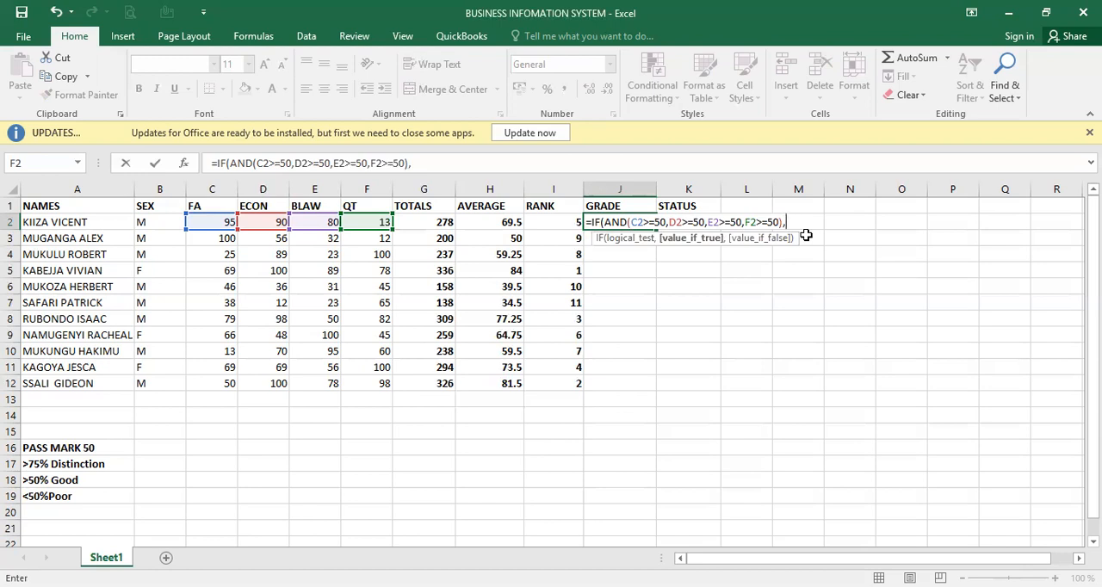
{"action": "type", "text": "\"PASS\""}
{"action": "type", "text": ","}
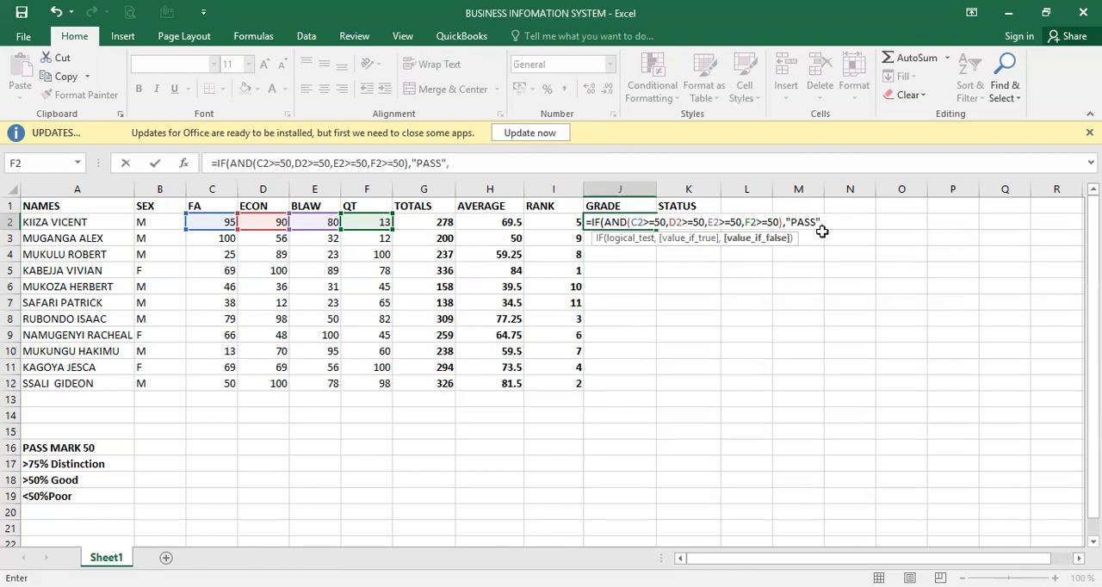
{"action": "type", "text": "\"FAIL\")"}
{"action": "key", "text": "Return"}
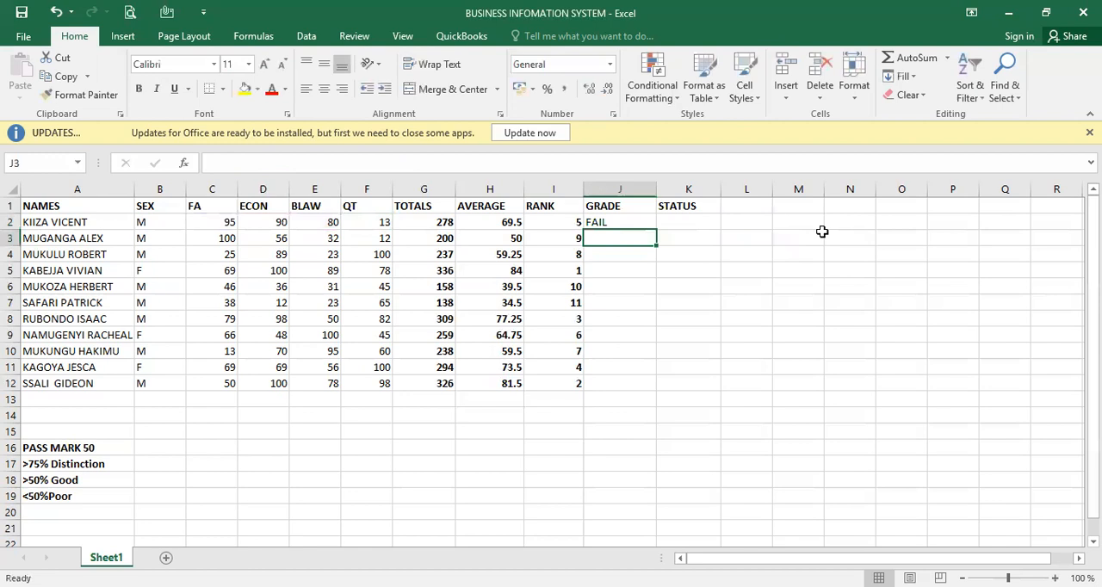
- Fill the grade formula from J2 down to J12
{"action": "left_click", "coordinate": [630, 219]}
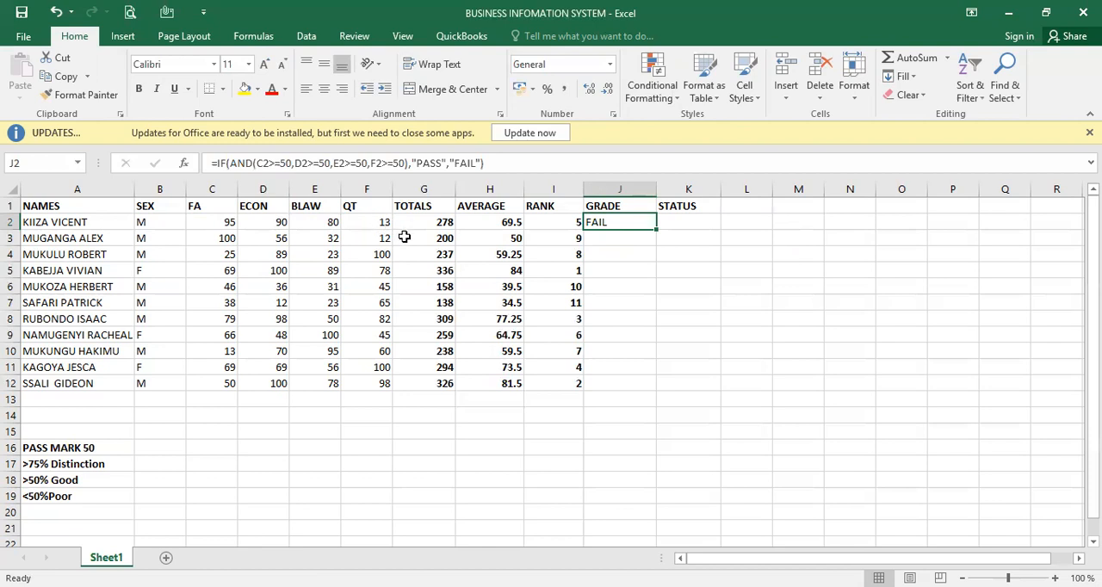
{"action": "double_click", "coordinate": [657, 226]}
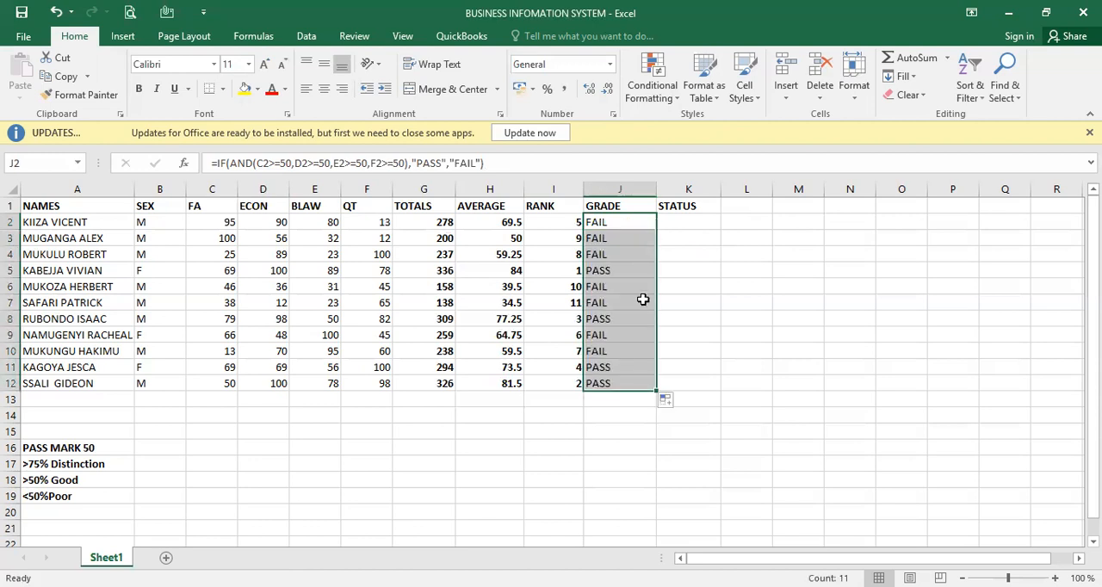
{"action": "left_click", "coordinate": [690, 218]}
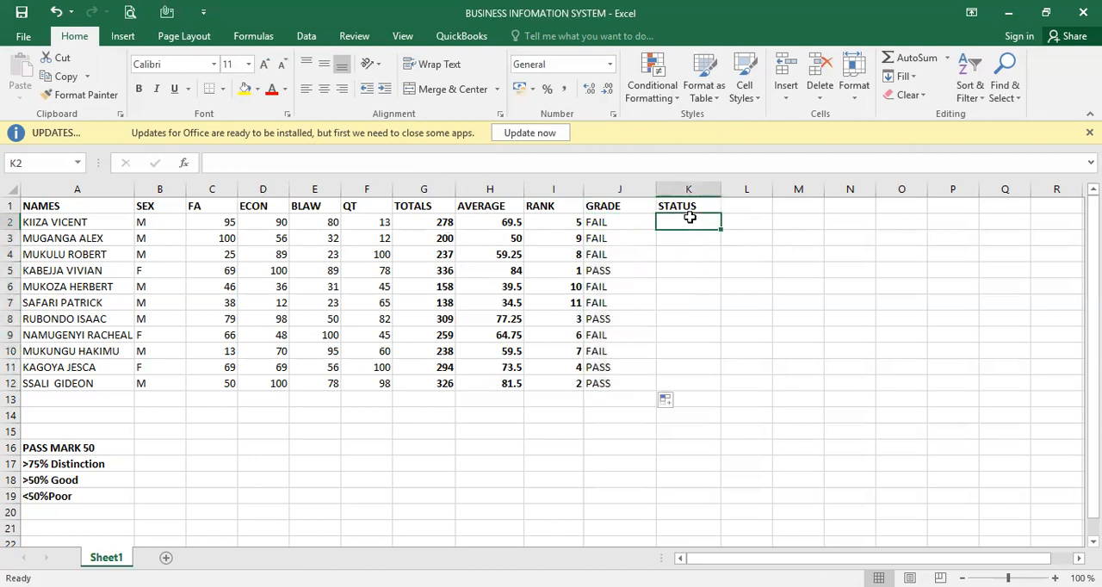
- Check the copied grade formulas in J2, J5 and J12 and the cells they reference, leaving the formulas as they are
{"action": "left_click", "coordinate": [633, 218]}
{"action": "left_click", "coordinate": [611, 270]}
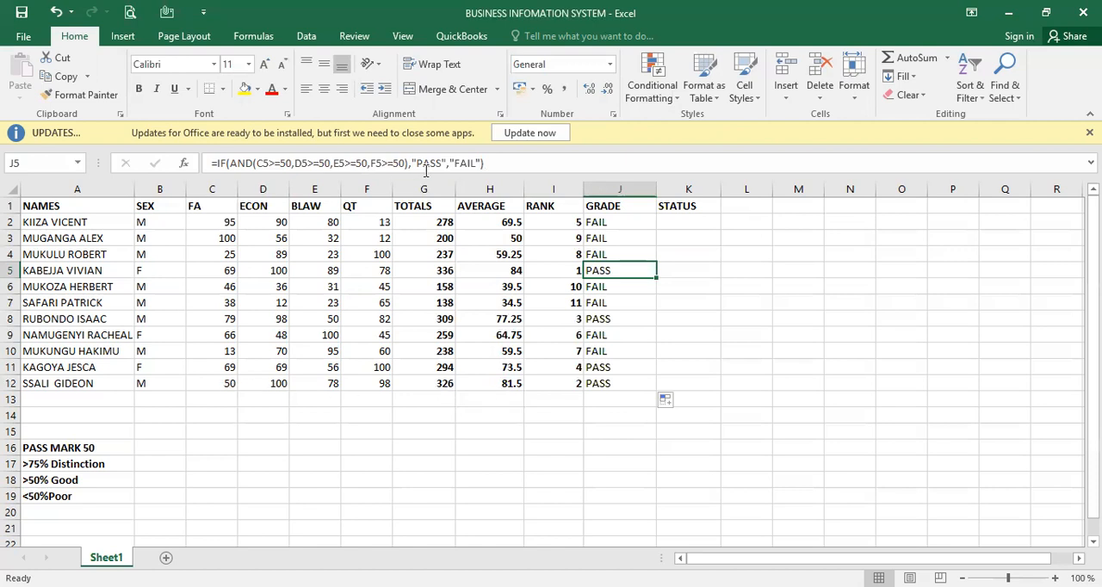
{"action": "left_click", "coordinate": [605, 387]}
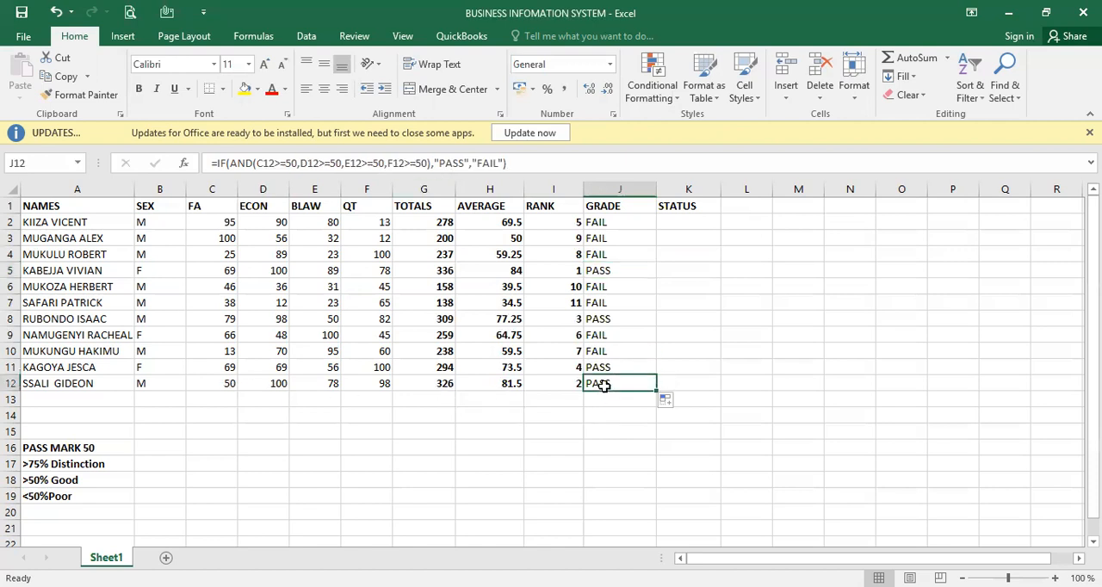
{"action": "double_click", "coordinate": [605, 386]}
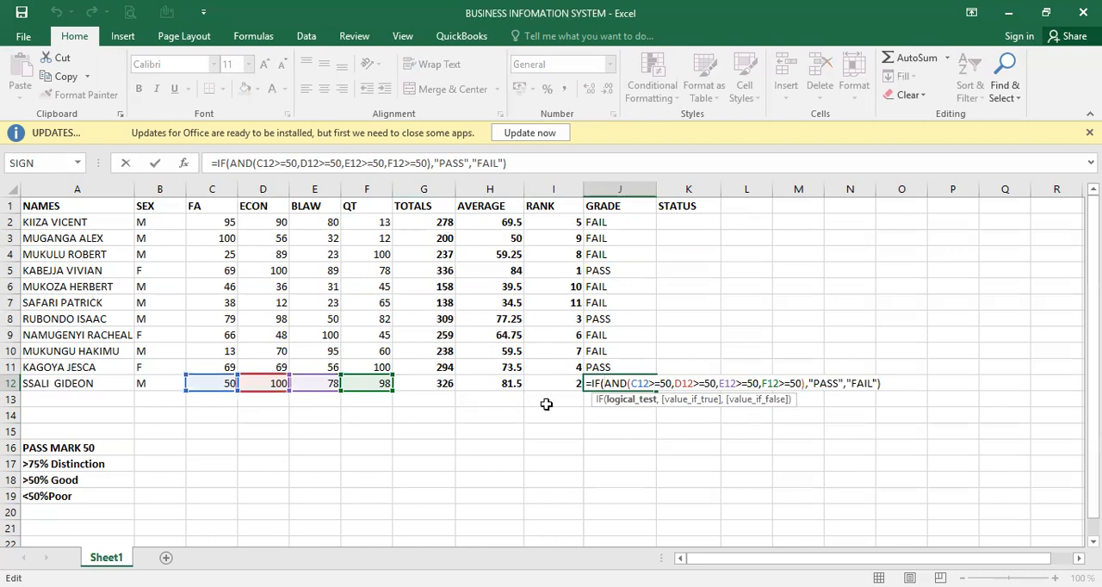
{"action": "left_click", "coordinate": [712, 322]}
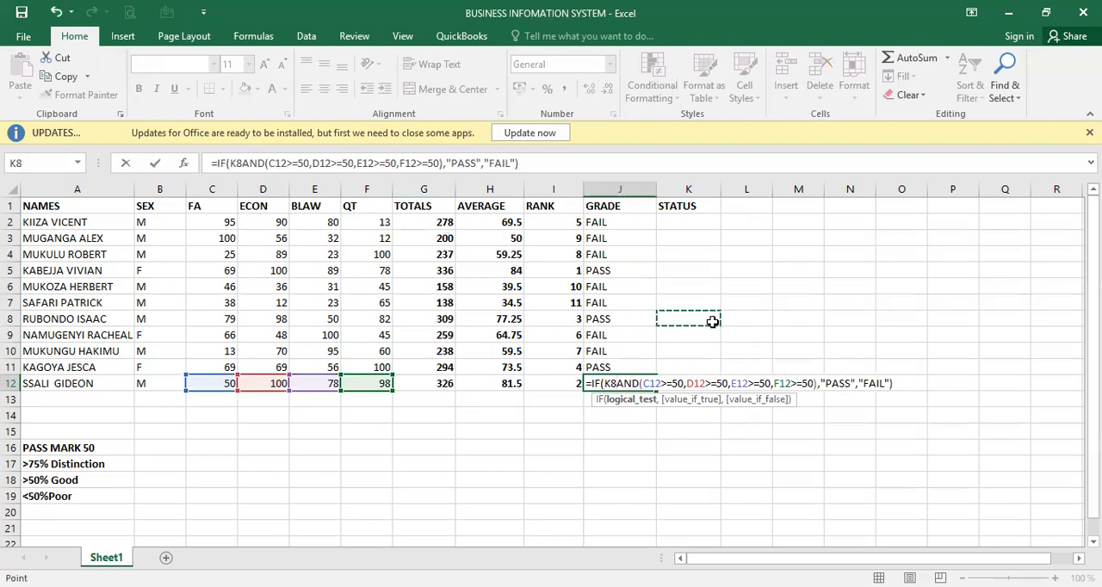
{"action": "key", "text": "BackSpace"}
{"action": "key", "text": "BackSpace"}
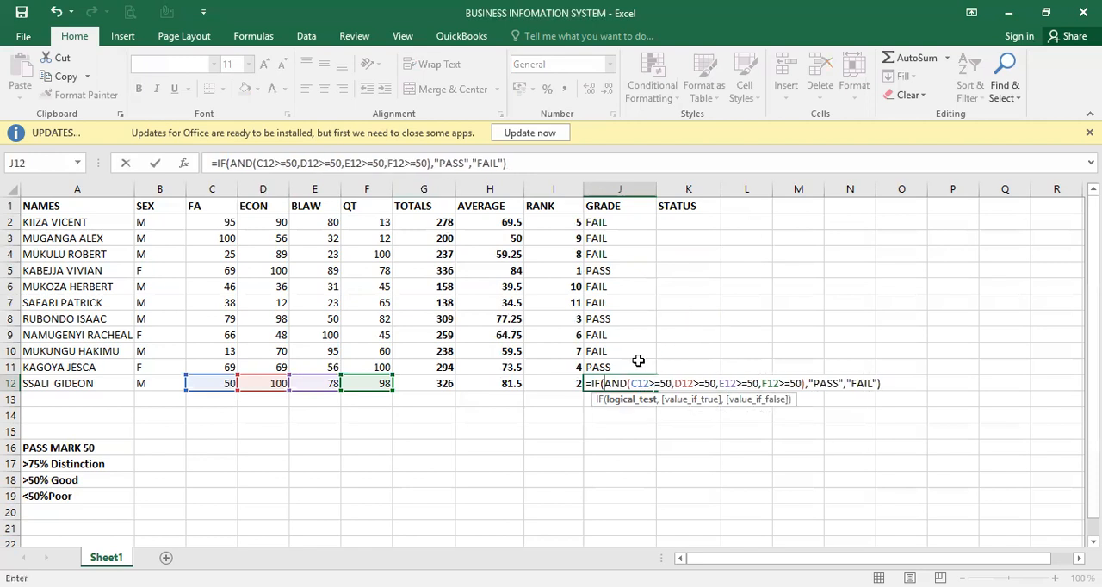
{"action": "key", "text": "Return"}
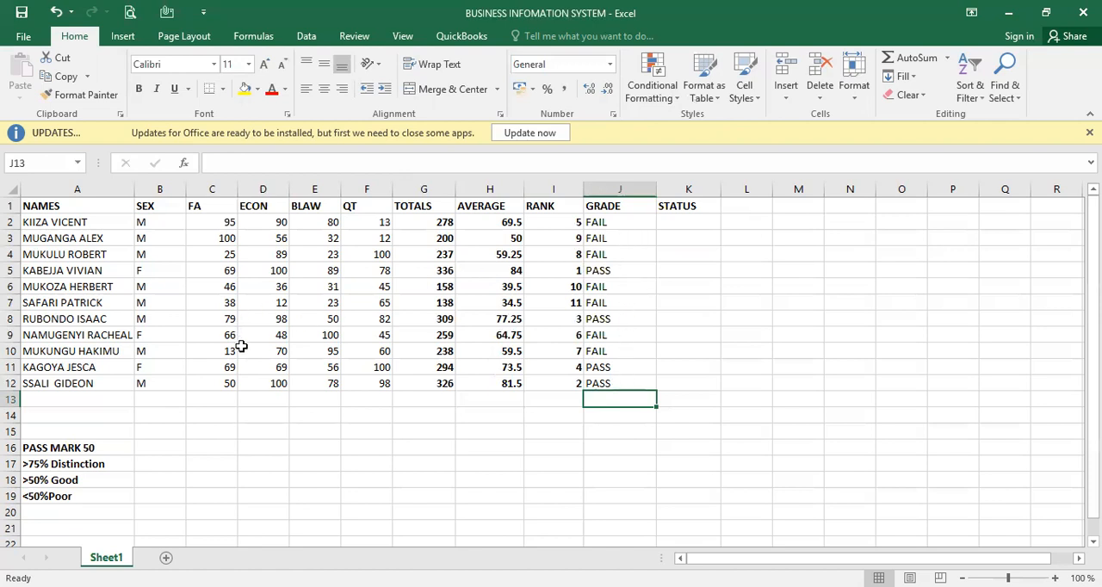
- Change the first student's QT mark in F2 to 50 to test the grade formula
{"action": "left_click", "coordinate": [380, 223]}
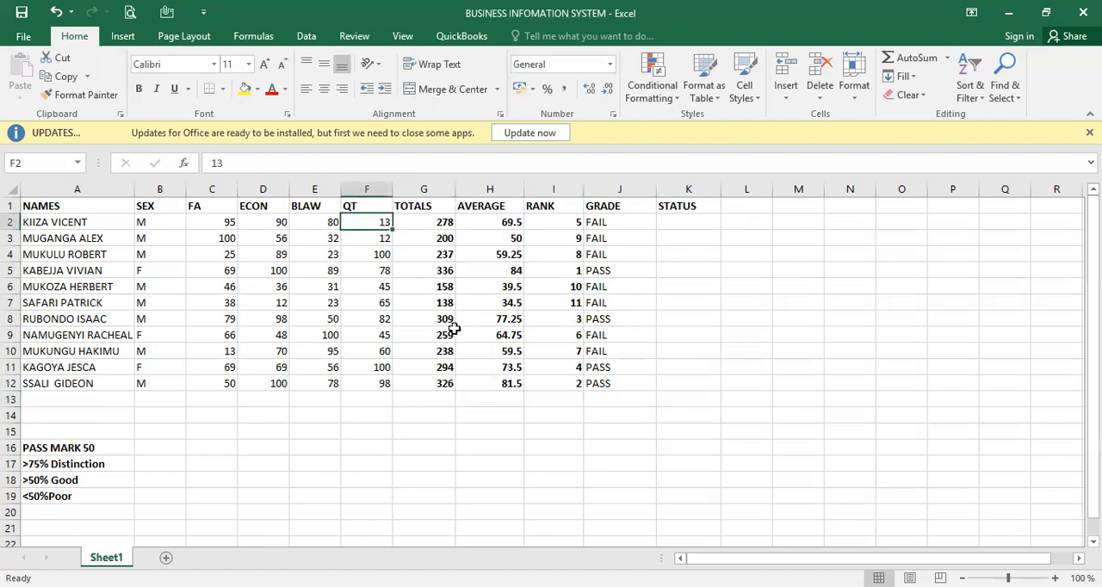
{"action": "type", "text": "50"}
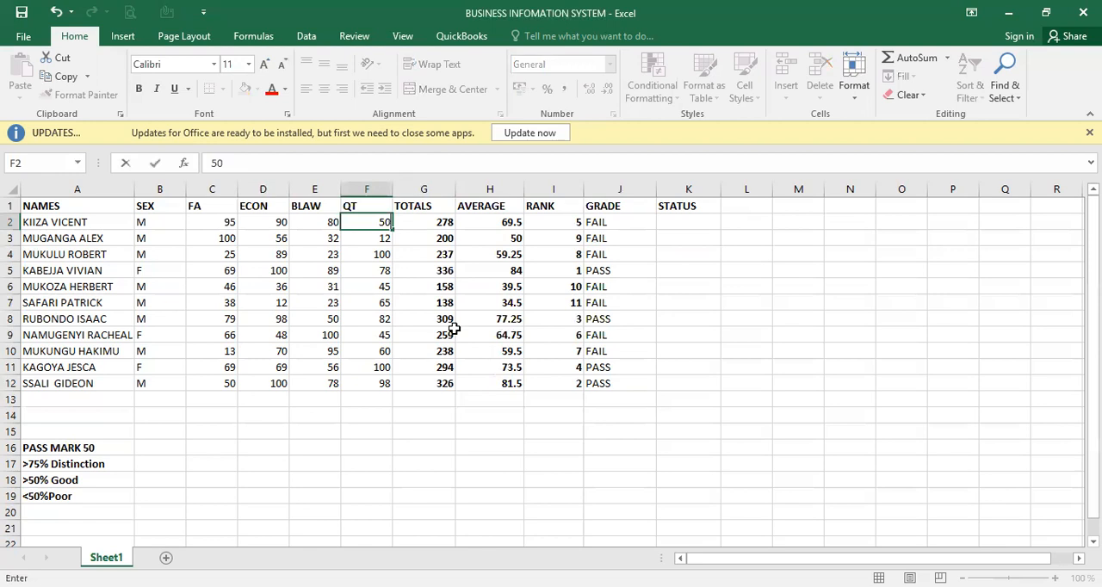
{"action": "key", "text": "Return"}
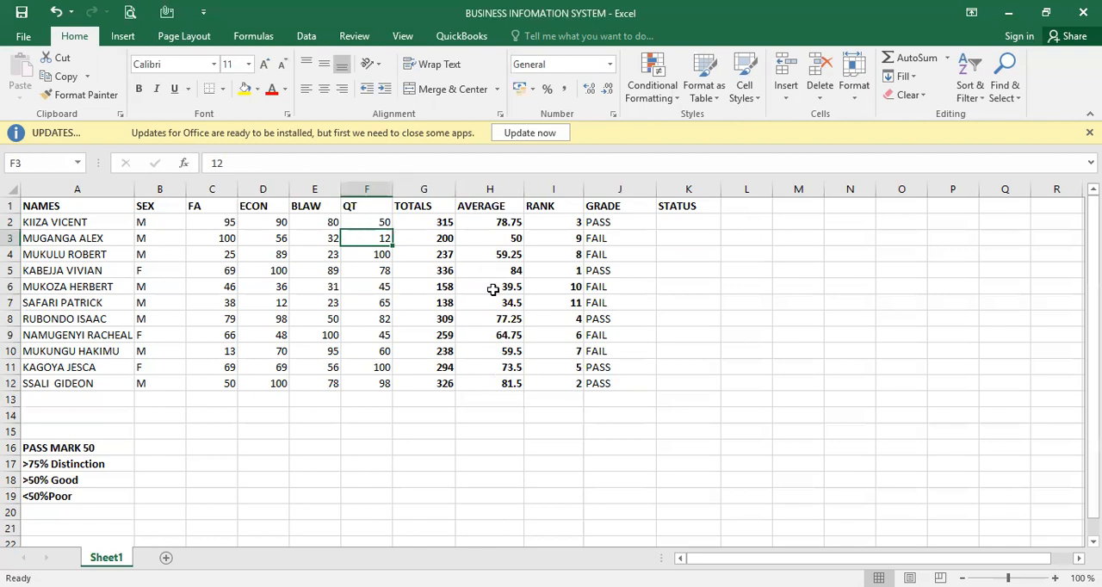
- Start the status formula in K2 with an IF function that tests whether the average is above 75, H2>75
{"action": "left_click", "coordinate": [680, 226]}
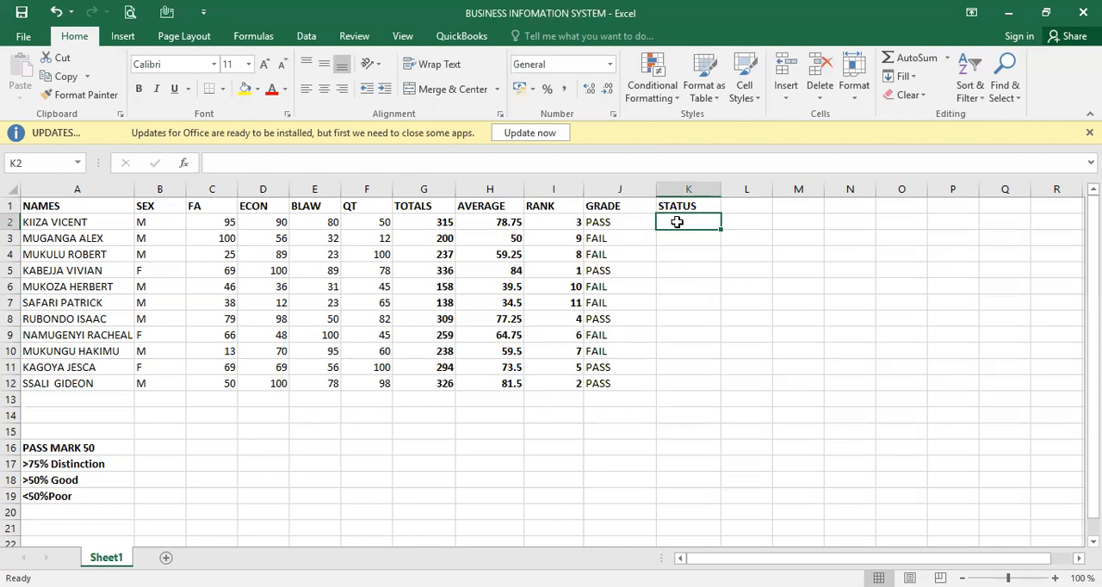
{"action": "type", "text": "="}
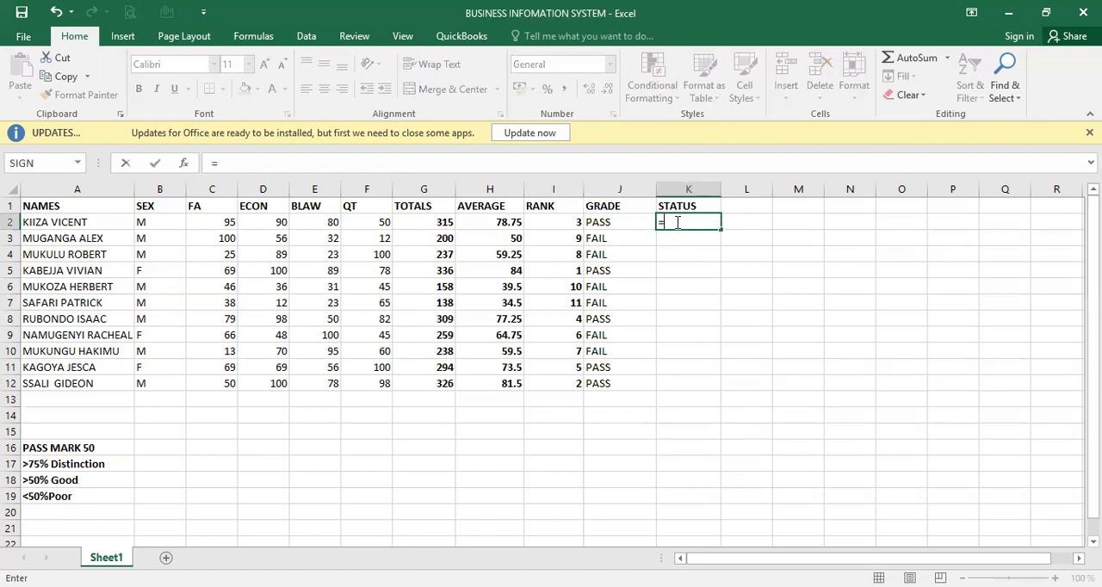
{"action": "type", "text": "if"}
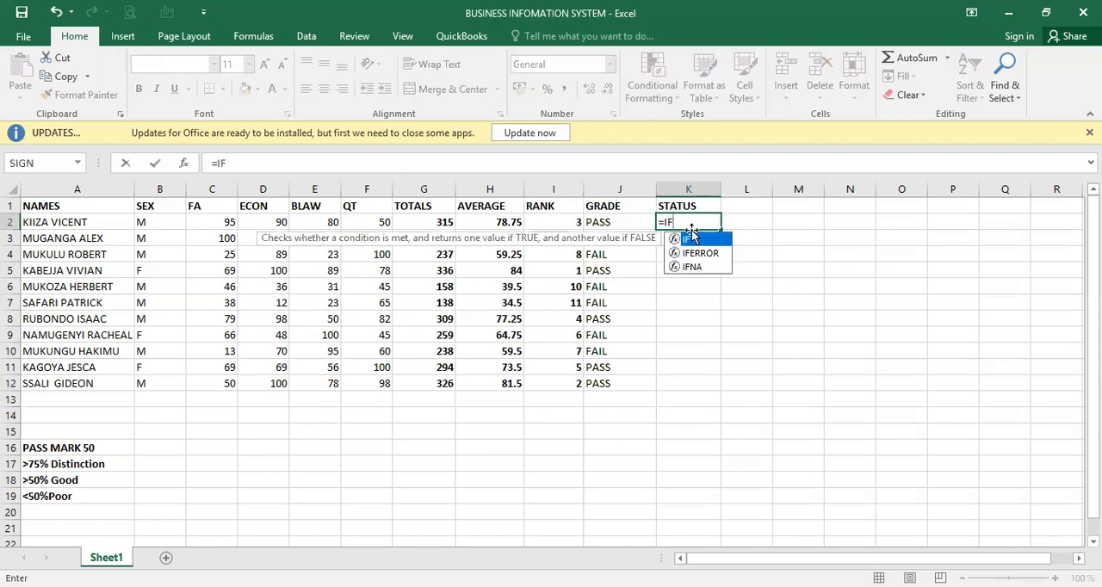
{"action": "key", "text": "Tab"}
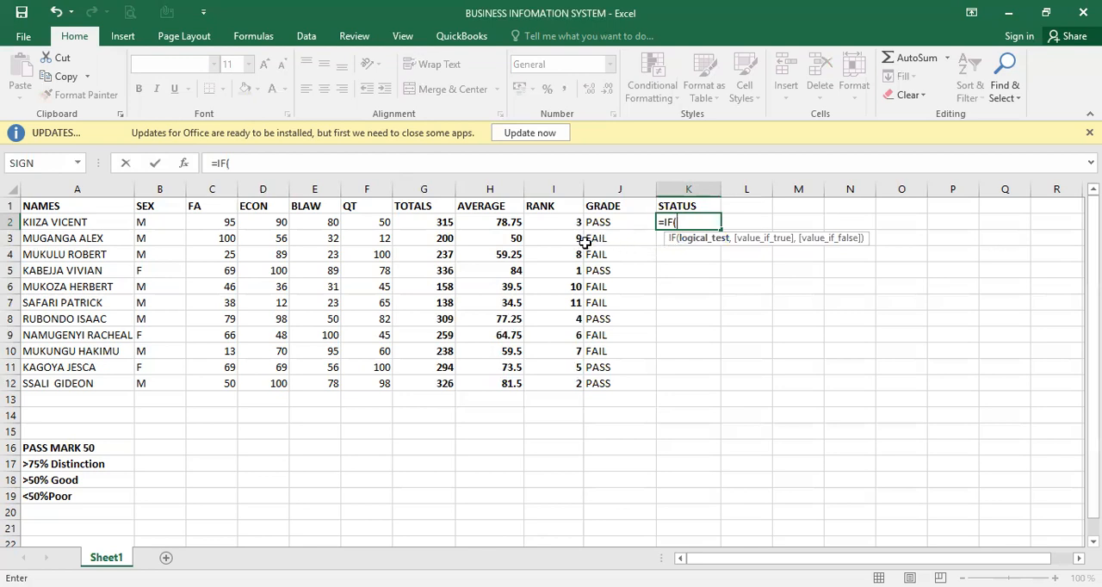
{"action": "left_click", "coordinate": [512, 223]}
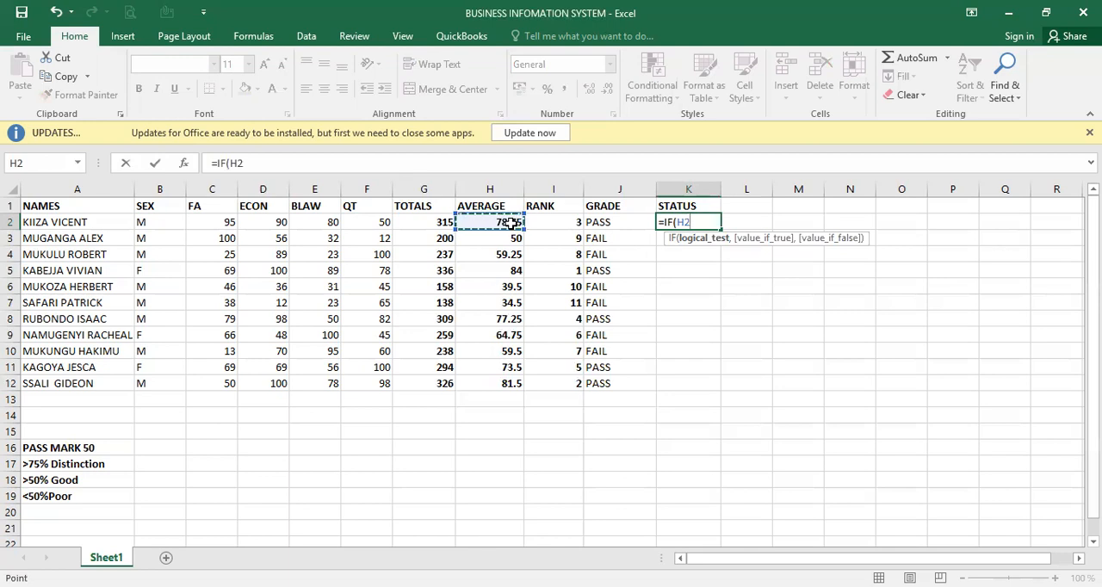
{"action": "type", "text": ">75"}
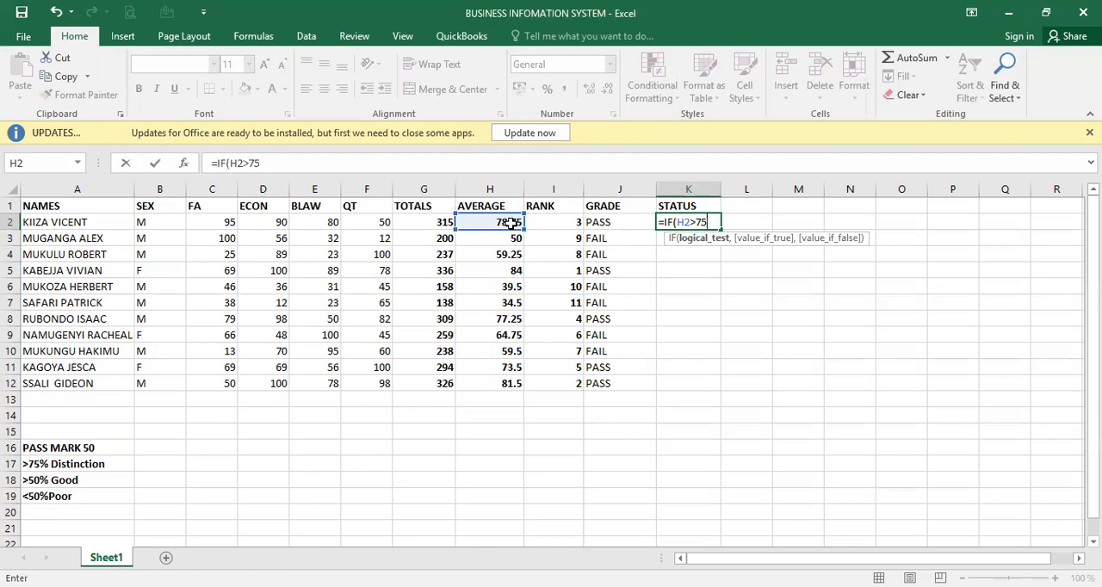
{"action": "type", "text": ","}
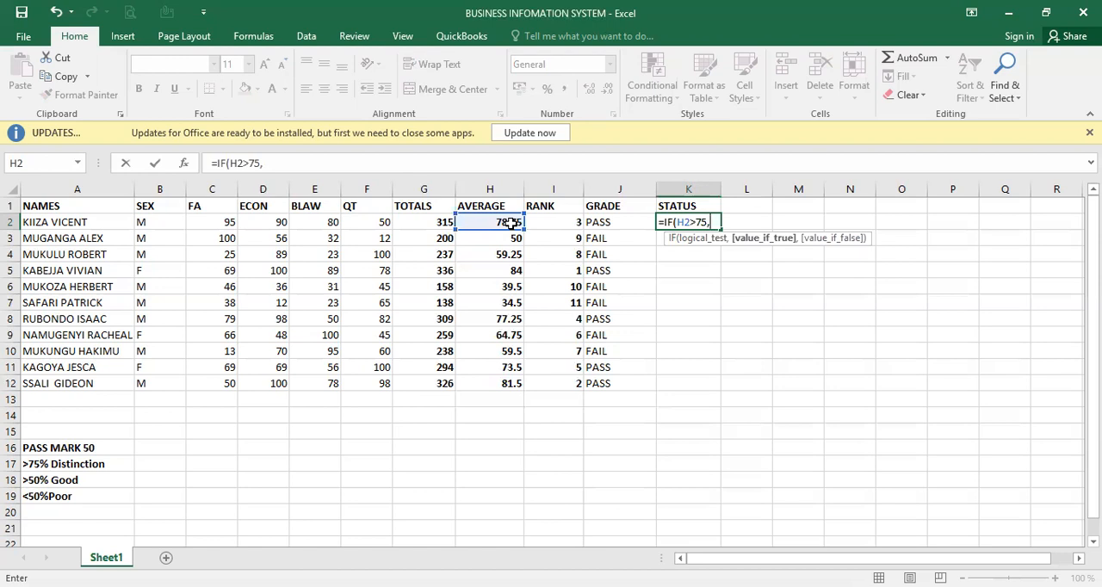
- Set "DISTINCTION" as the value if true in the K2 status formula
{"action": "type", "text": "\"DISTINCT"}
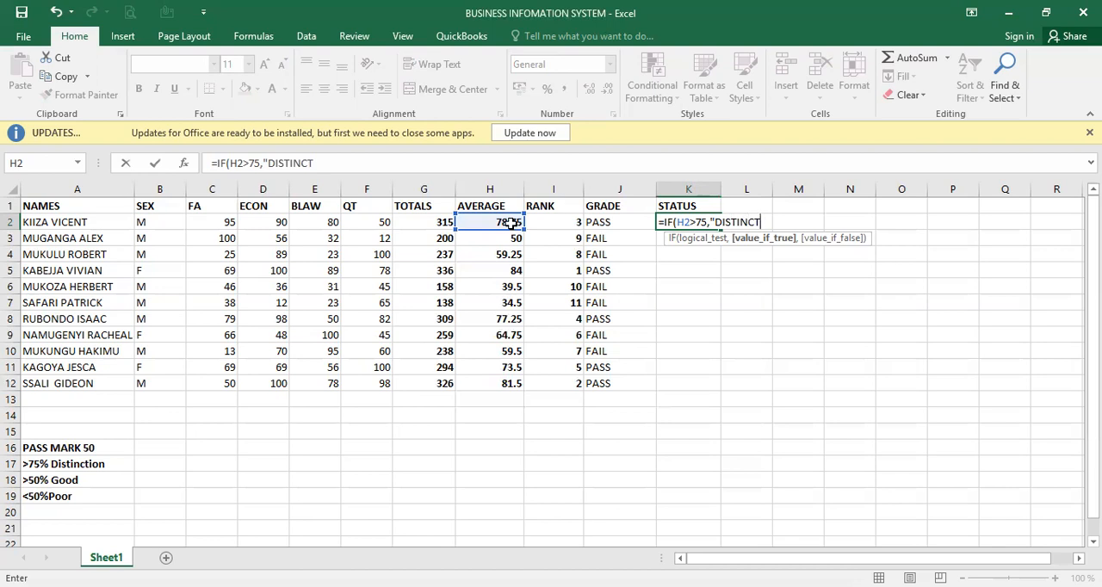
{"action": "type", "text": "ION\""}
{"action": "type", "text": ","}
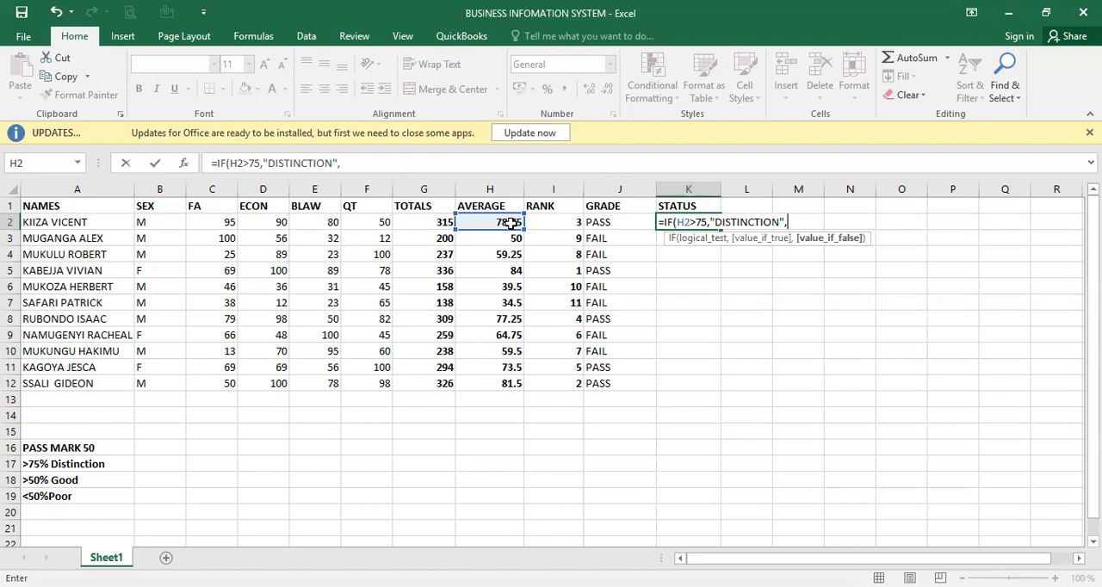
{"action": "type", "text": "IF"}
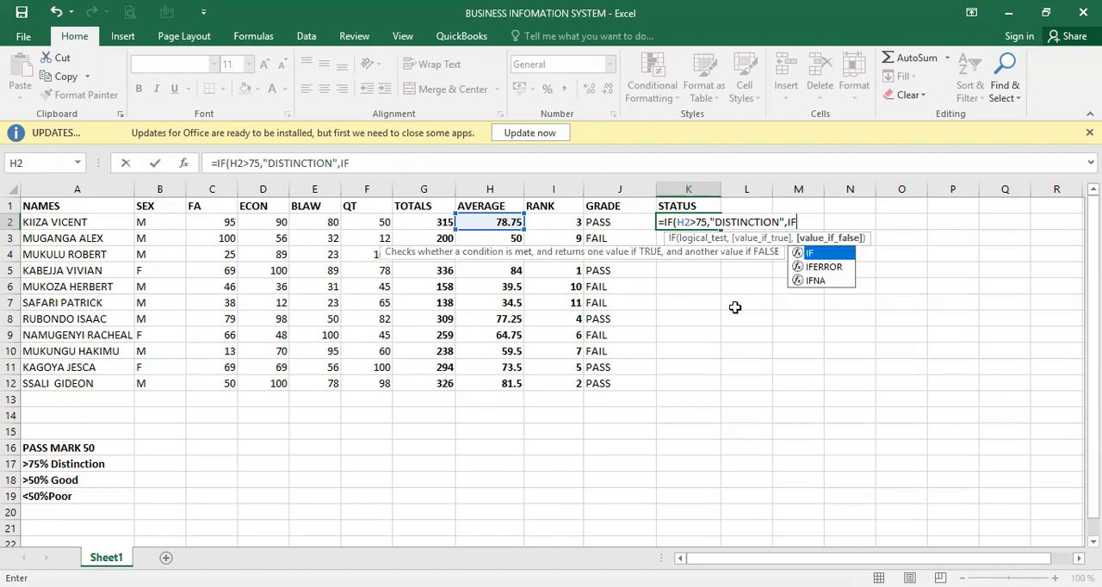
- Nest a second IF as the value if false in the K2 formula, testing whether the average is above 50, H2>50
{"action": "double_click", "coordinate": [826, 255]}
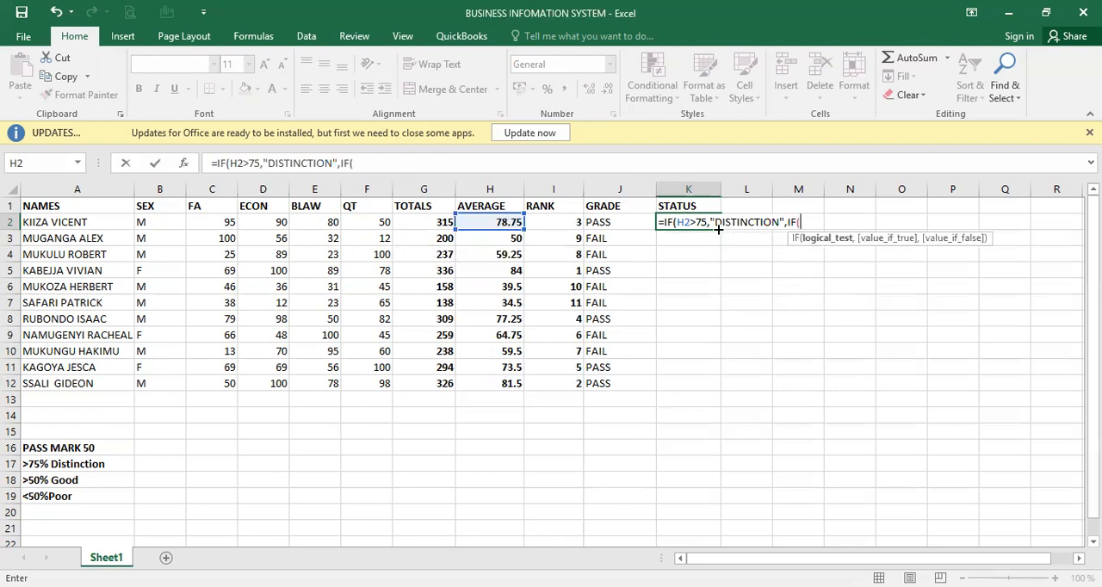
{"action": "left_click", "coordinate": [498, 221]}
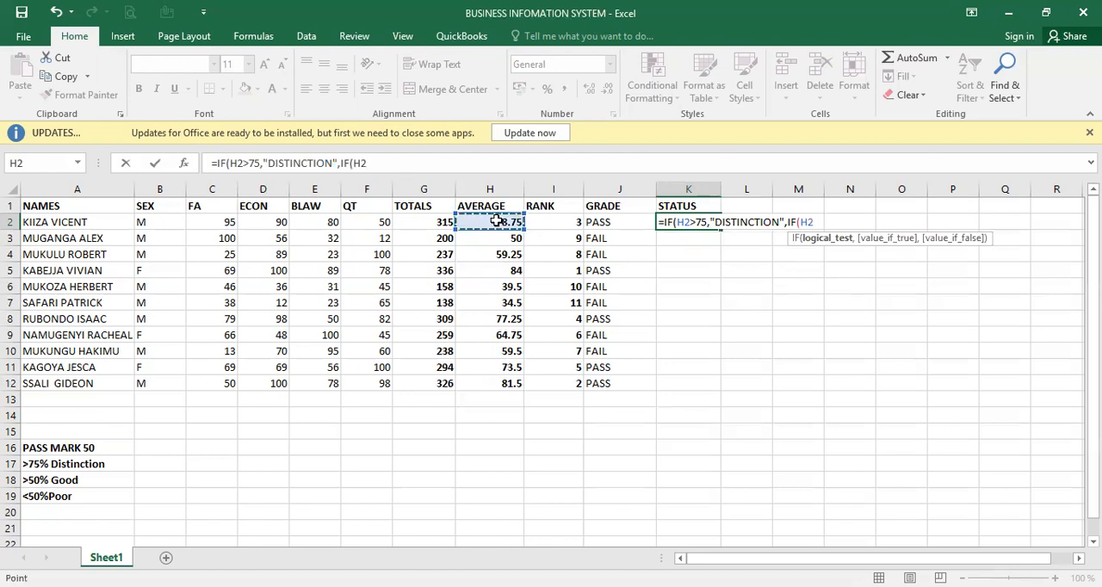
{"action": "type", "text": ">50,"}
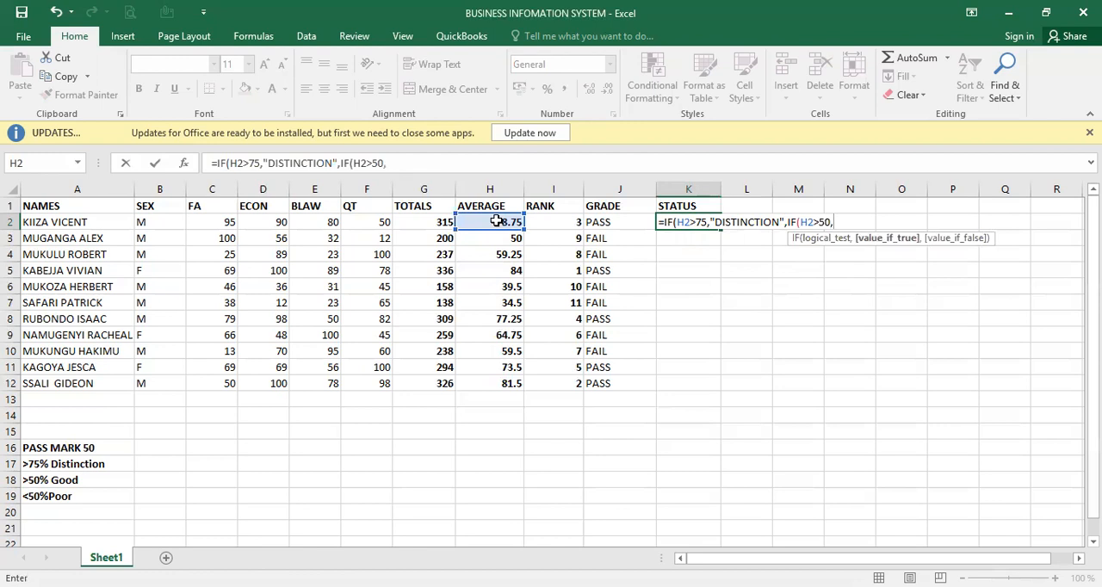
{"action": "type", "text": "\"GOOD\""}
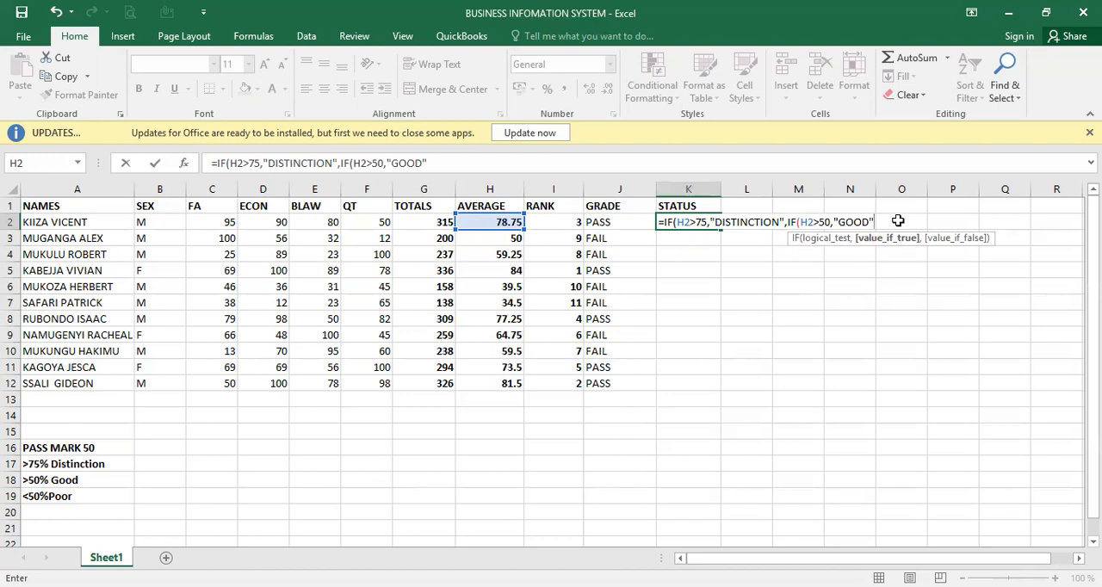
- Set "GOOD" as the nested IF's value if true and "POOR" as its value if false
{"action": "type", "text": ",\""}
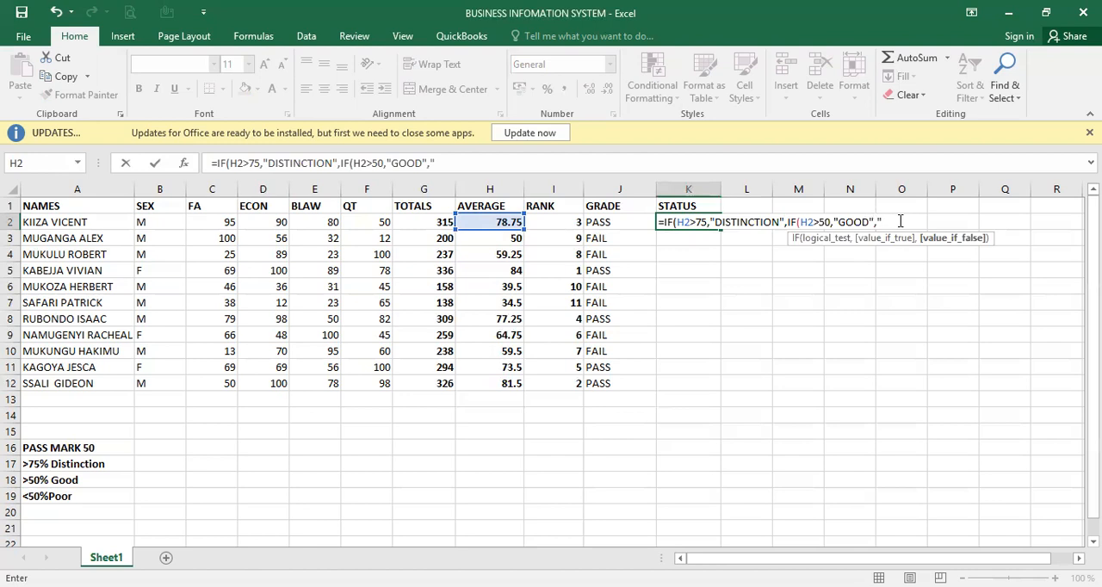
{"action": "type", "text": "POOR\""}
- Insert a third IF before "POOR" in the K2 formula that tests whether the average is below 50, H2<50
{"action": "left_click", "coordinate": [879, 221]}
{"action": "type", "text": "IF"}
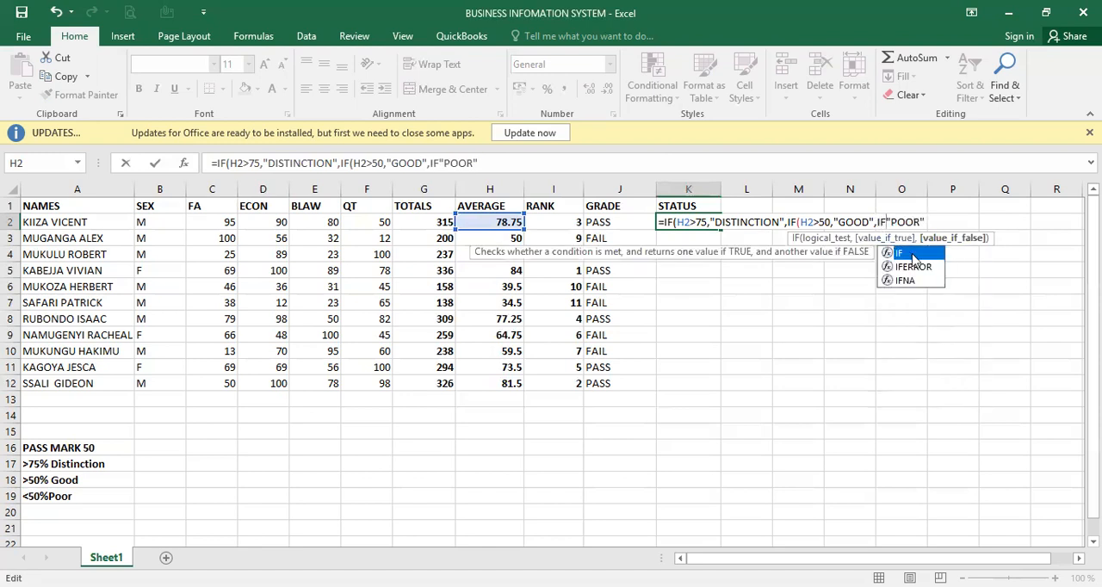
{"action": "double_click", "coordinate": [915, 256]}
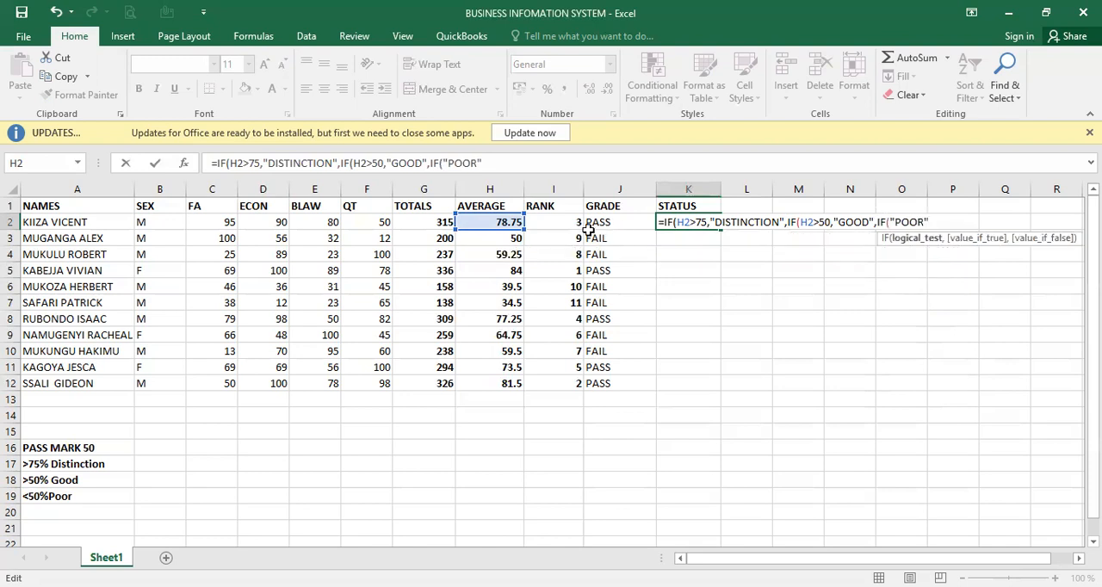
{"action": "left_click", "coordinate": [497, 222]}
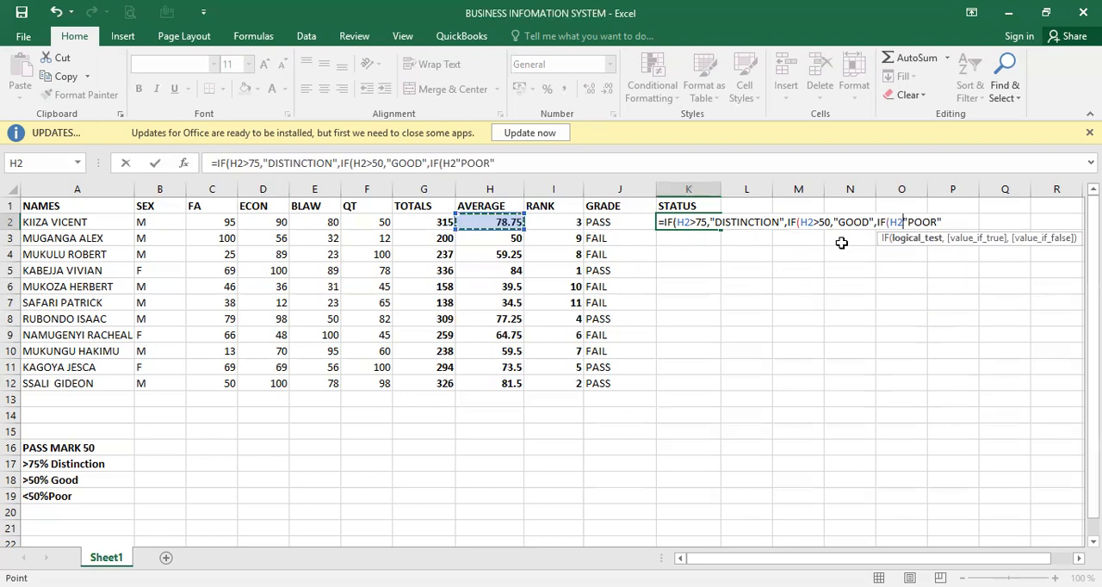
{"action": "type", "text": "<50"}
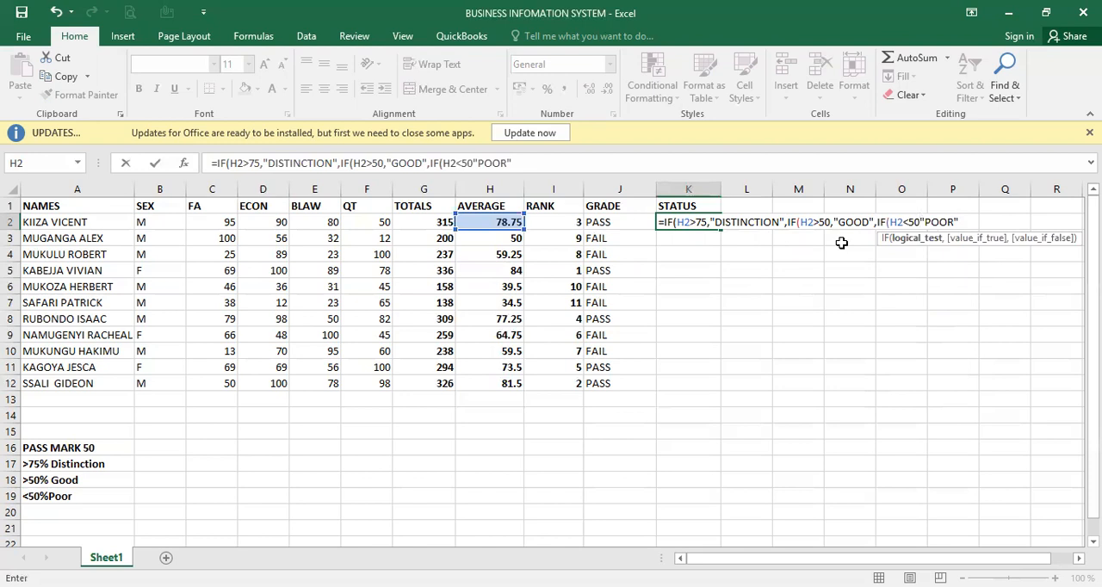
{"action": "type", "text": ","}
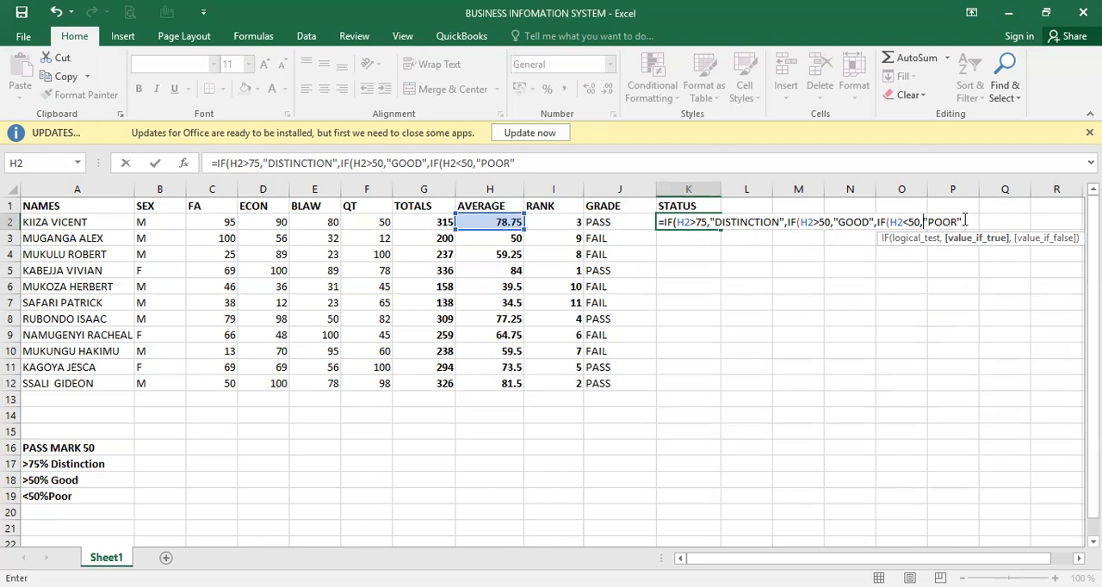
- Close all three nested IF functions after "POOR" and enter the status formula in K2
{"action": "left_click", "coordinate": [965, 221]}
{"action": "type", "text": ")"}
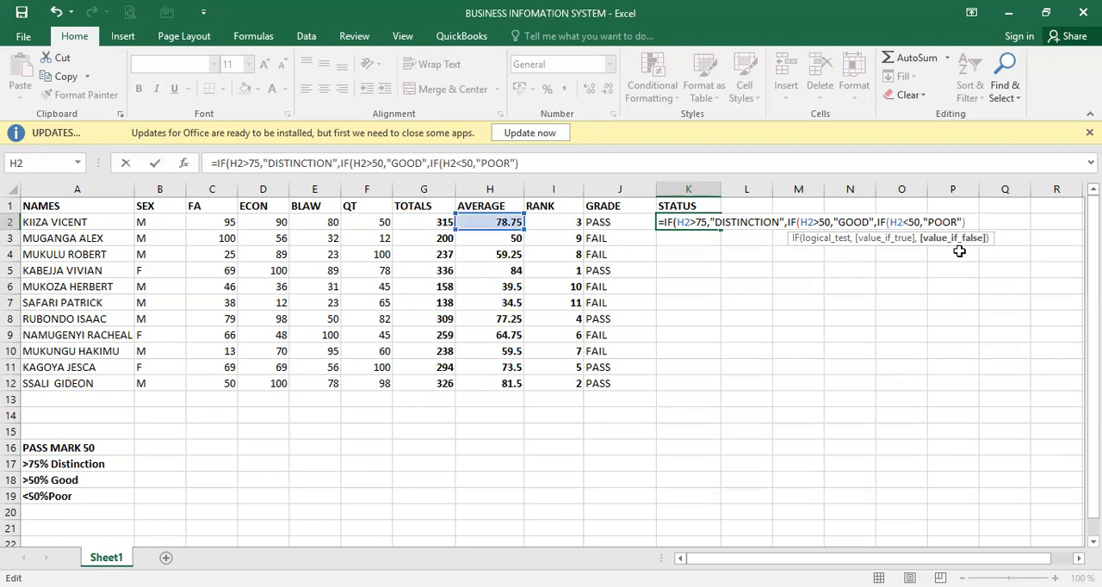
{"action": "type", "text": "))"}
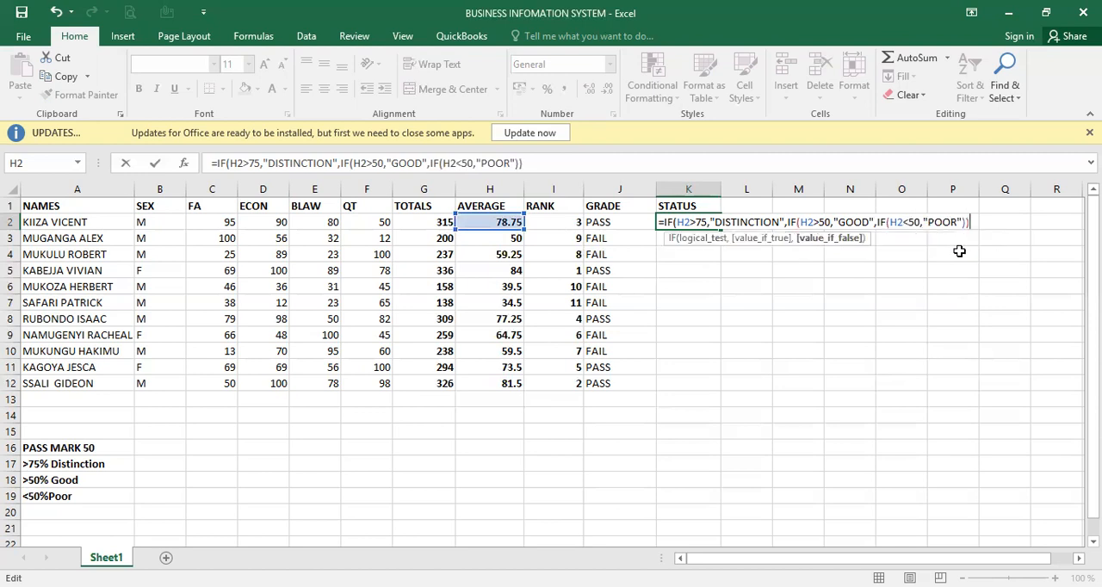
{"action": "type", "text": ")"}
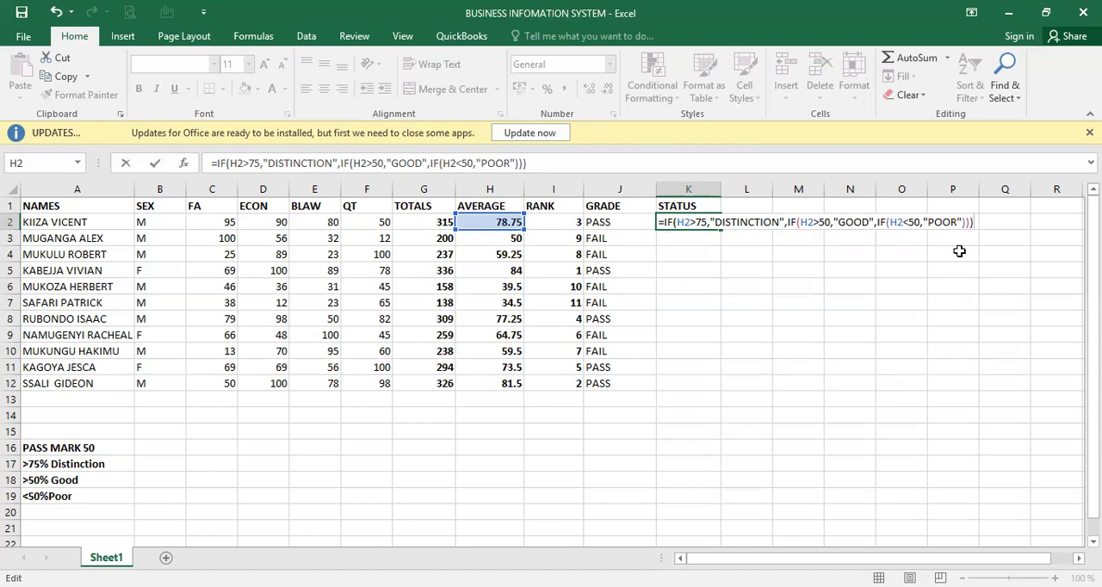
{"action": "key", "text": "Return"}
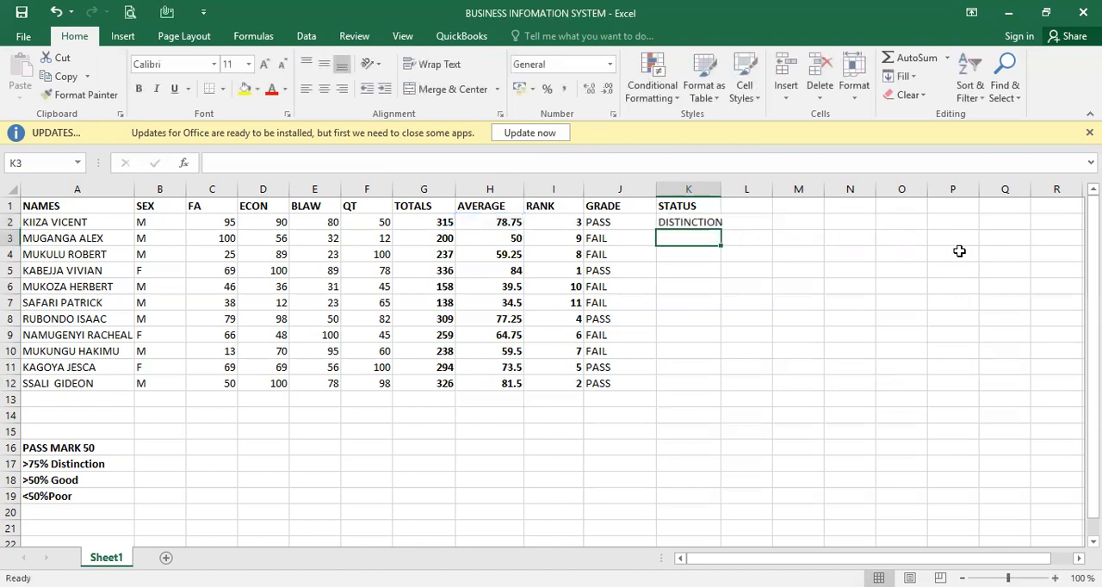
- Copy the K2 status formula down the STATUS column to K12
{"action": "left_click", "coordinate": [706, 223]}
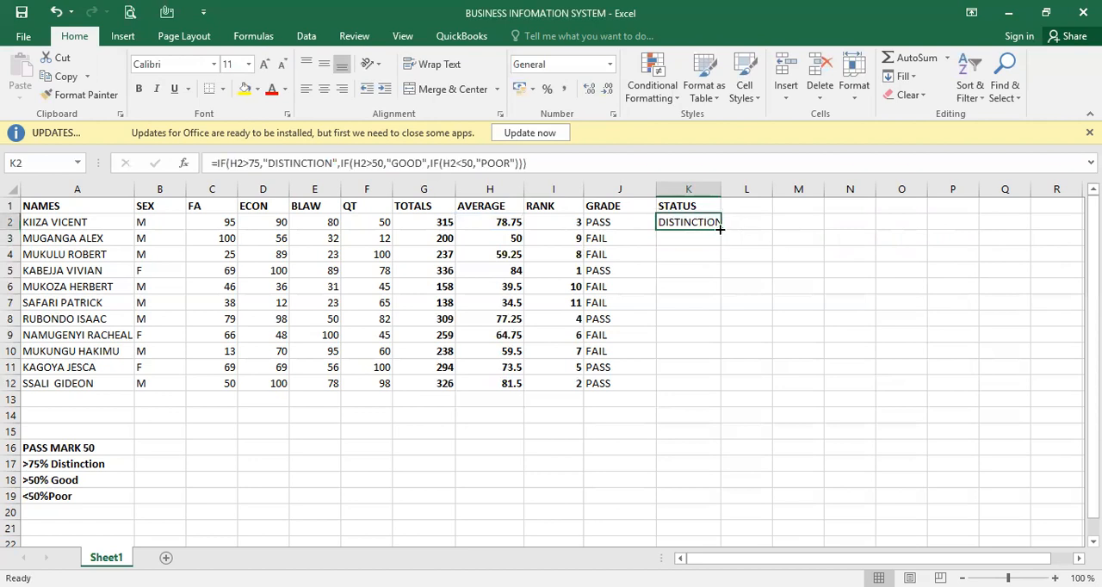
{"action": "left_click_drag", "start_coordinate": [720, 229], "coordinate": [717, 386]}
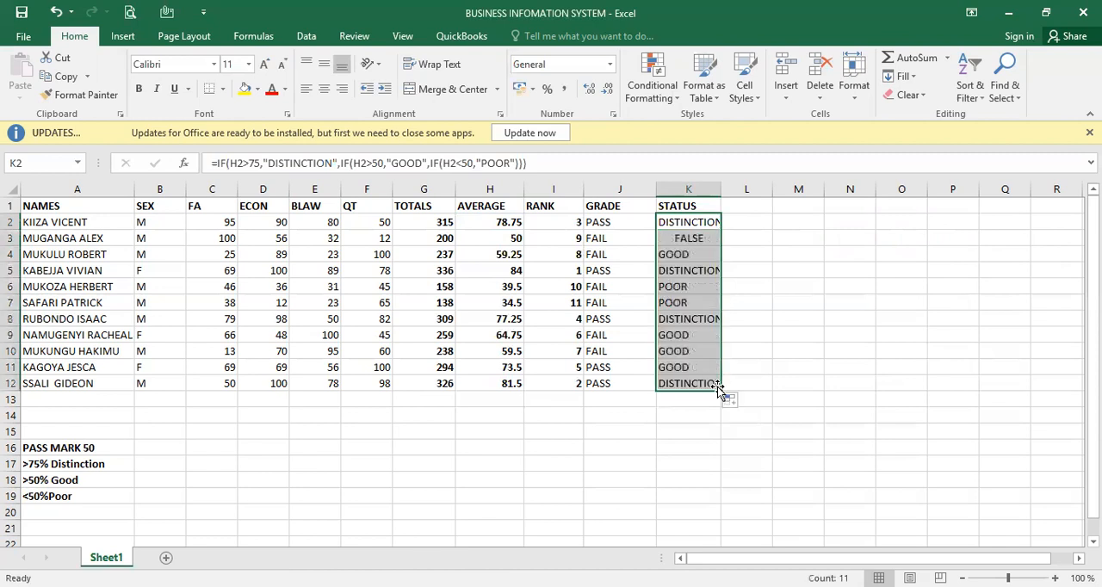
{"action": "left_click", "coordinate": [756, 281]}
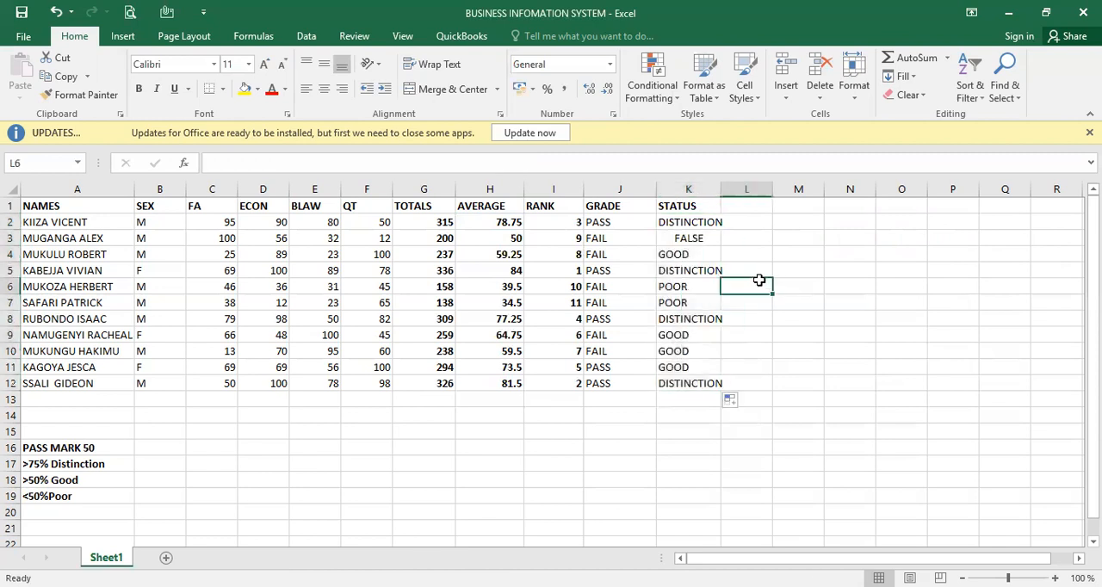
- Test the formulas by setting the FA mark in C10 to 50, and undo that mark change
{"action": "left_click", "coordinate": [516, 290]}
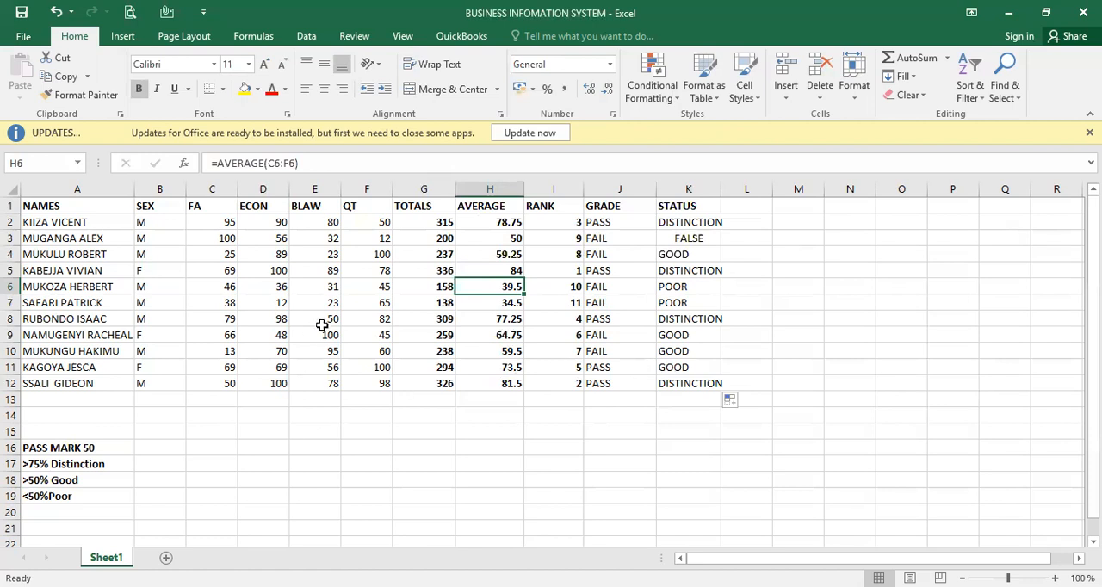
{"action": "left_click", "coordinate": [232, 353]}
{"action": "type", "text": "50"}
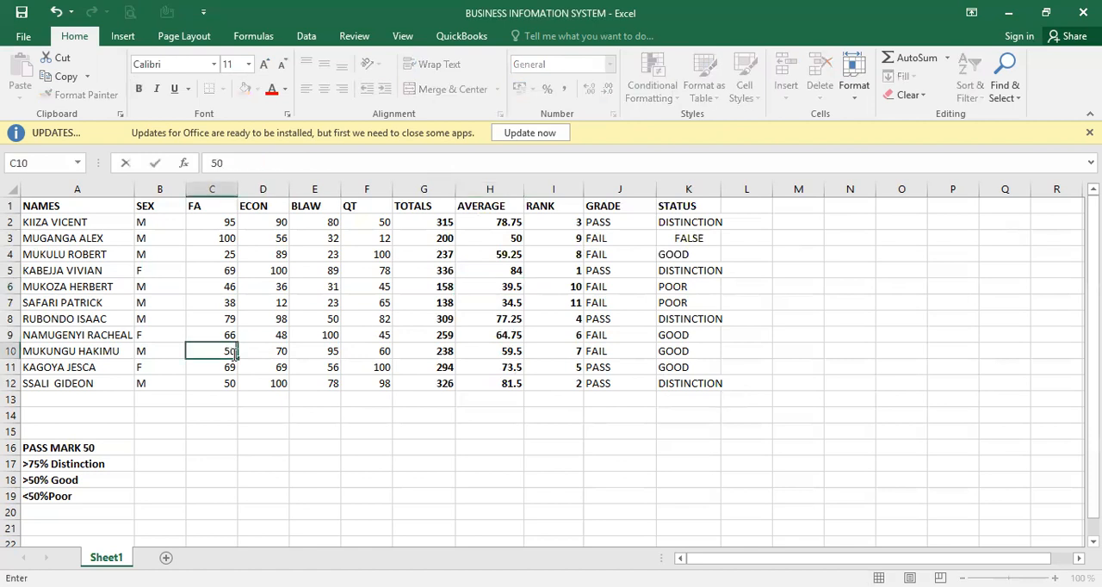
{"action": "key", "text": "Return"}
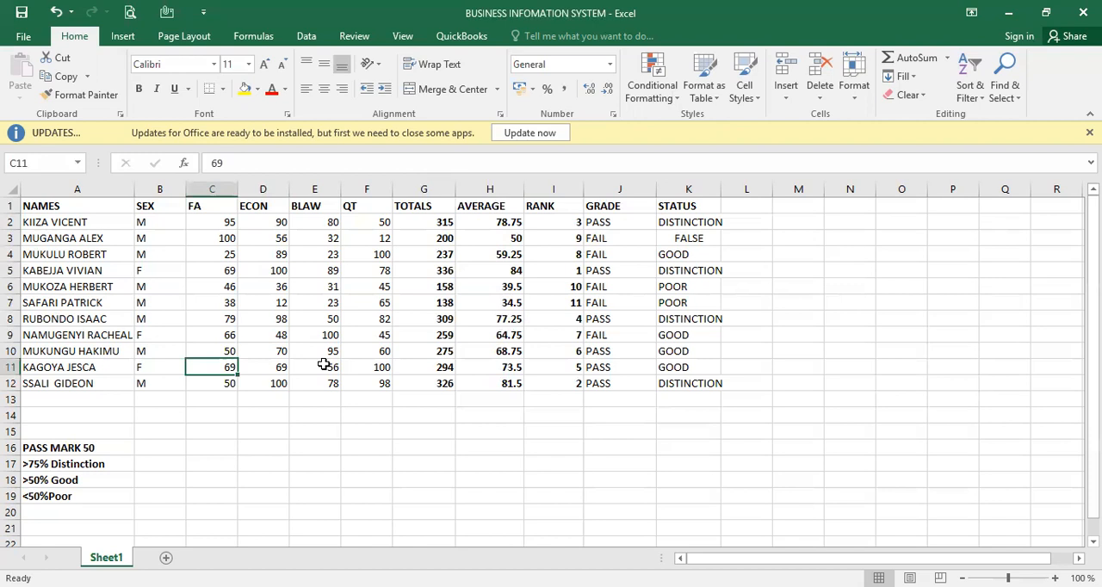
{"action": "key", "text": "ctrl+z"}
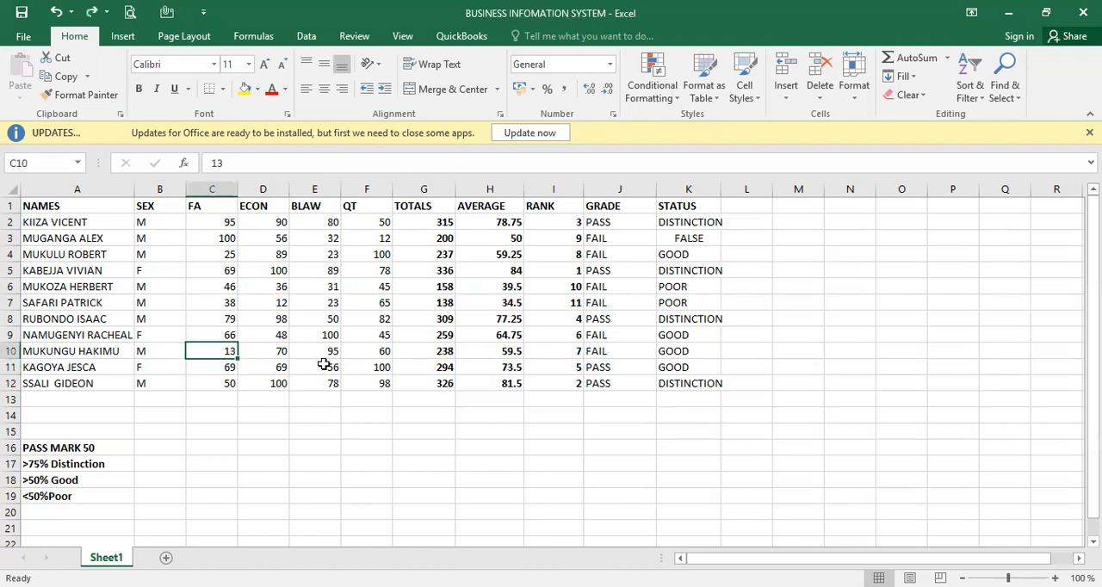
{"action": "left_click", "coordinate": [845, 348]}
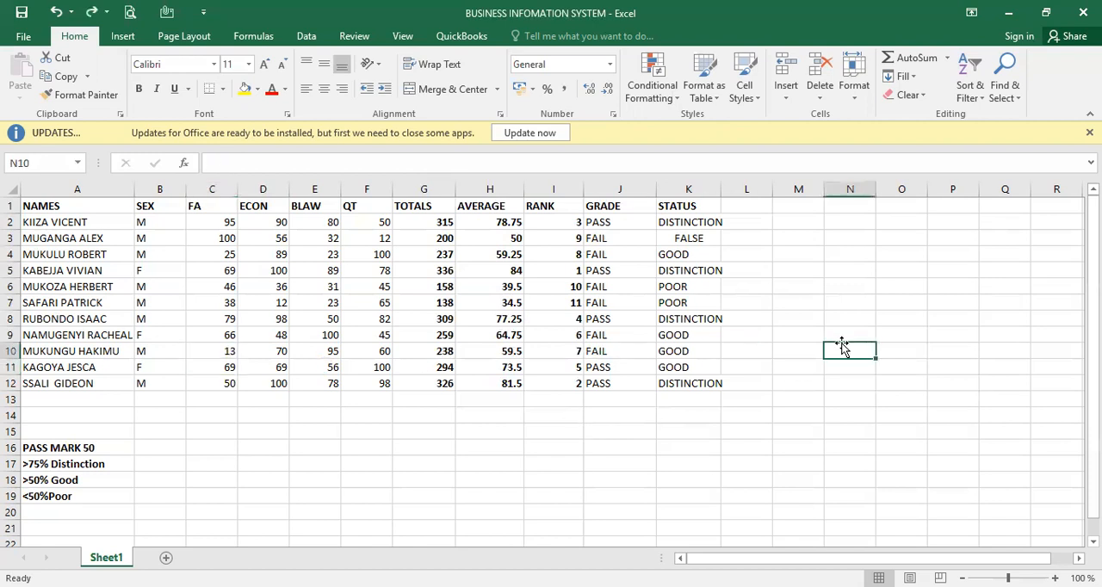
- Compare the status formulas in K3 and K2 to find out how an average of exactly 50 is handled
{"action": "left_click", "coordinate": [695, 241]}
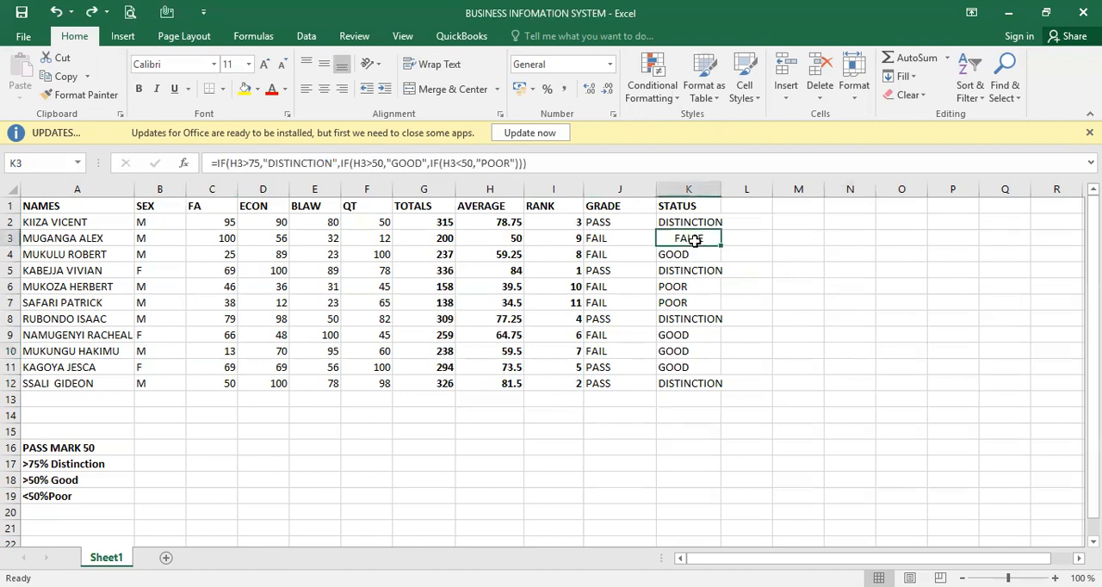
{"action": "left_click", "coordinate": [700, 221]}
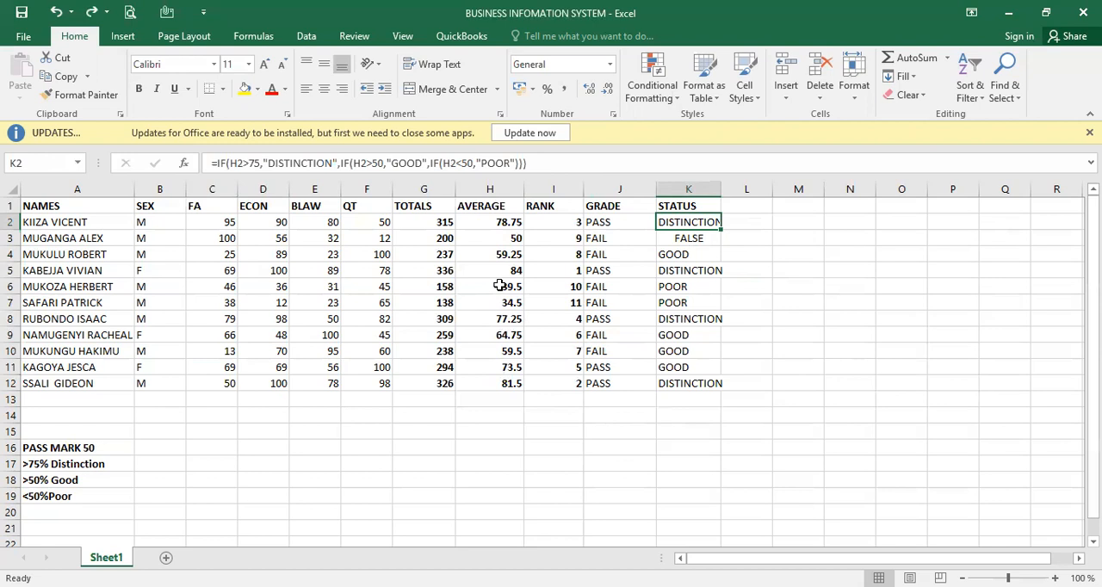
{"action": "left_click", "coordinate": [693, 239]}
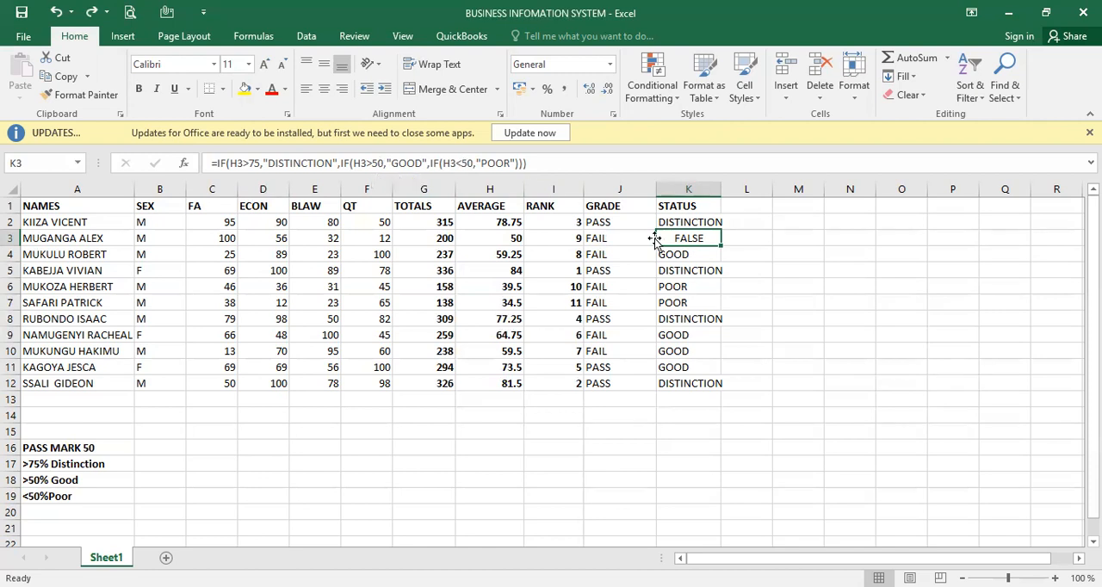
- Change the third IF condition in the K2 status formula to H2<=50
{"action": "double_click", "coordinate": [703, 222]}
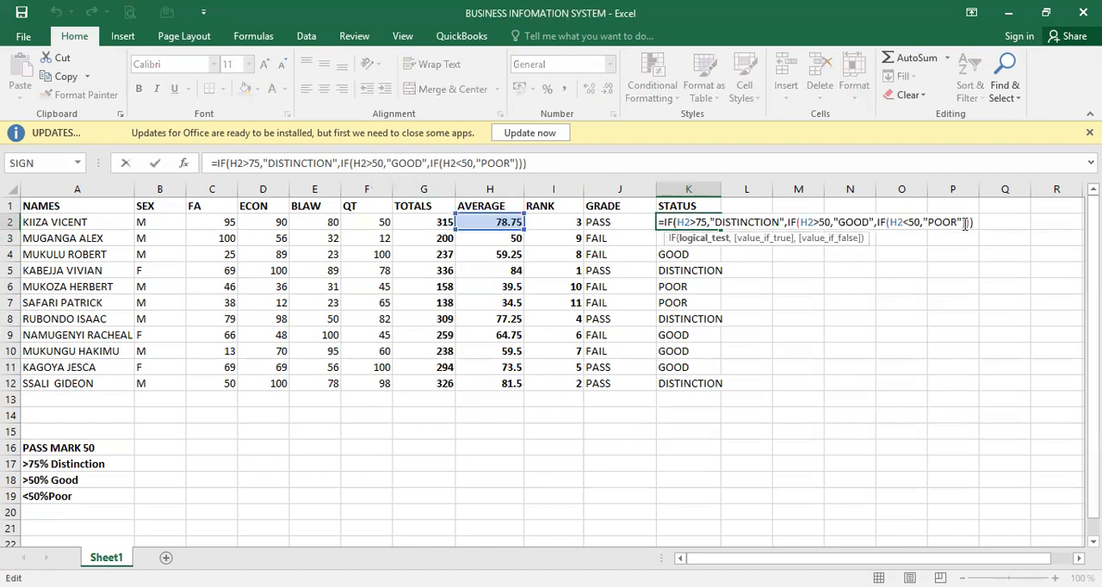
{"action": "left_click", "coordinate": [911, 224]}
{"action": "type", "text": "="}
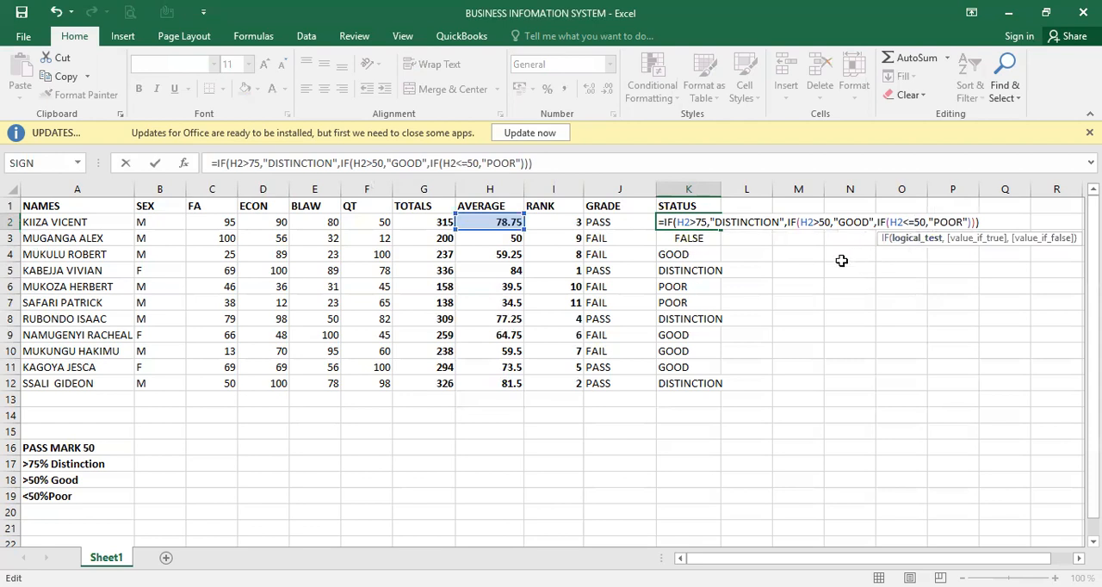
{"action": "key", "text": "Return"}
- Refill the STATUS column down to row 12 with the corrected K2 formula
{"action": "left_click", "coordinate": [704, 221]}
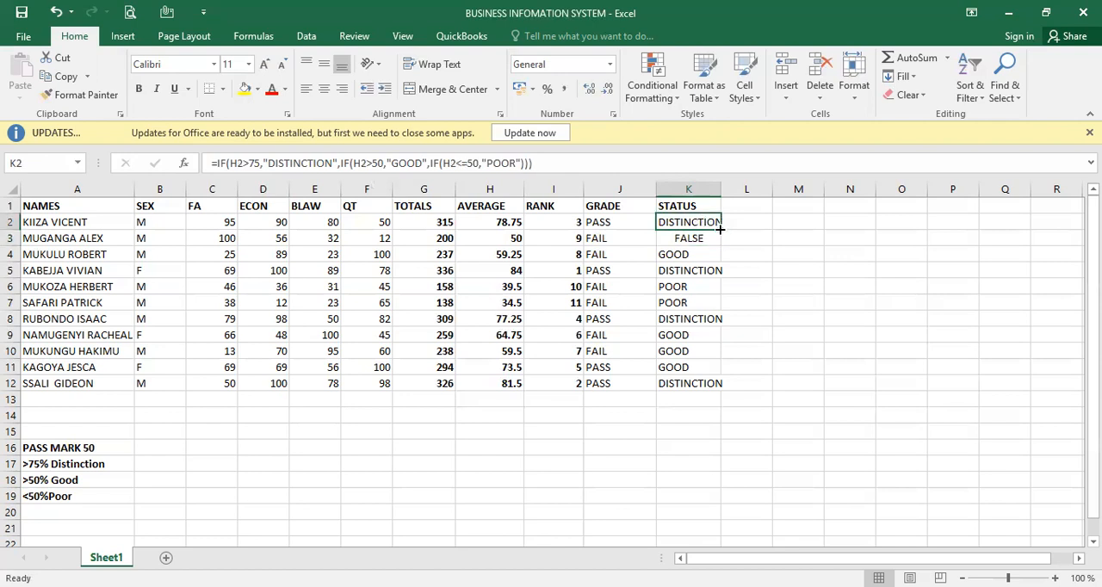
{"action": "double_click", "coordinate": [720, 230]}
{"action": "left_click", "coordinate": [797, 237]}
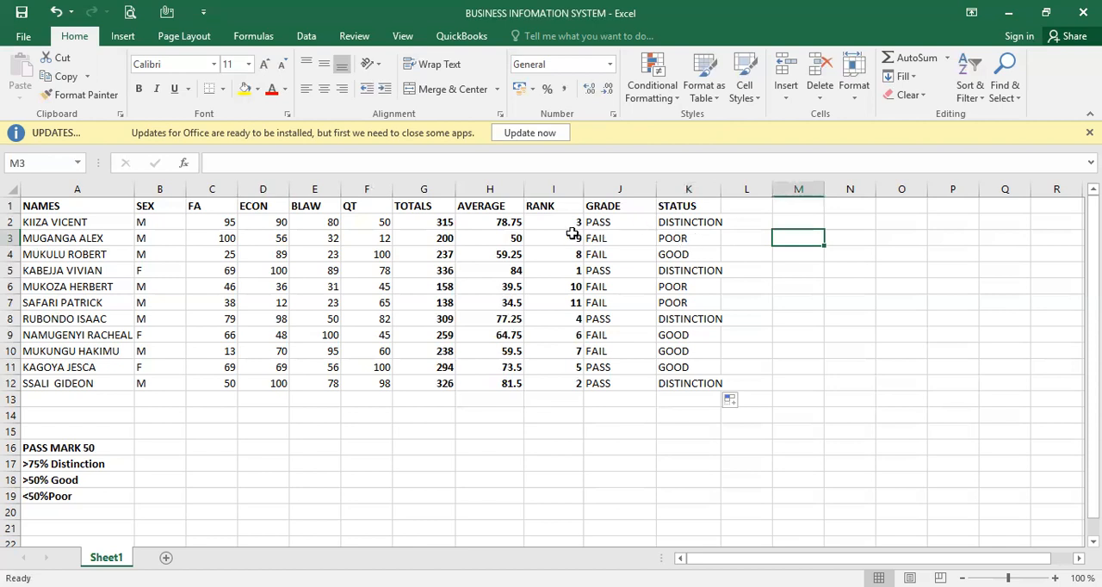
- Make the grade results in J2:J12 bold
{"action": "left_click", "coordinate": [601, 222]}
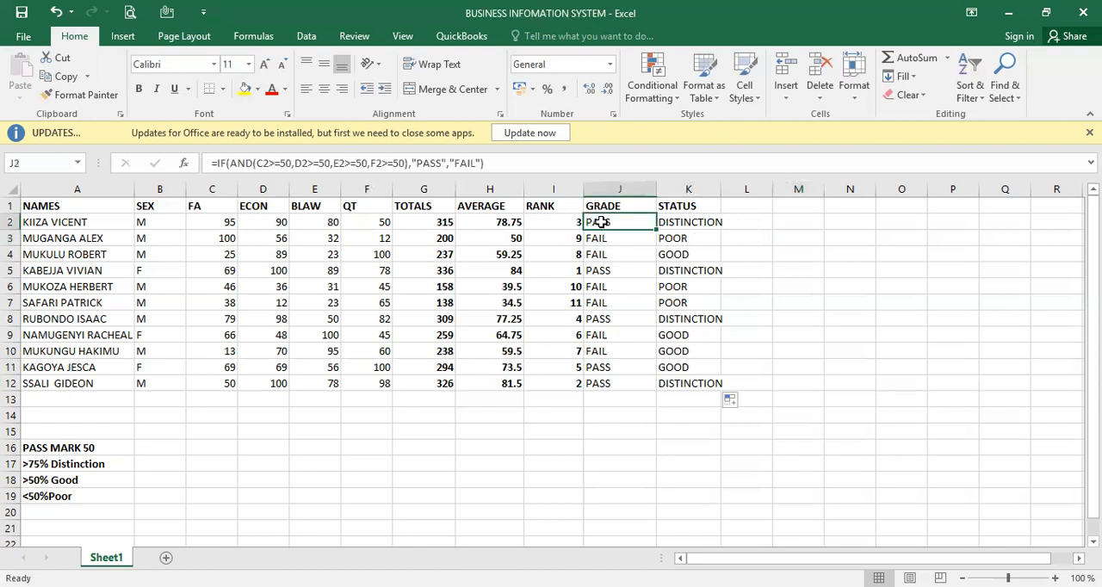
{"action": "left_click_drag", "start_coordinate": [601, 222], "coordinate": [599, 383]}
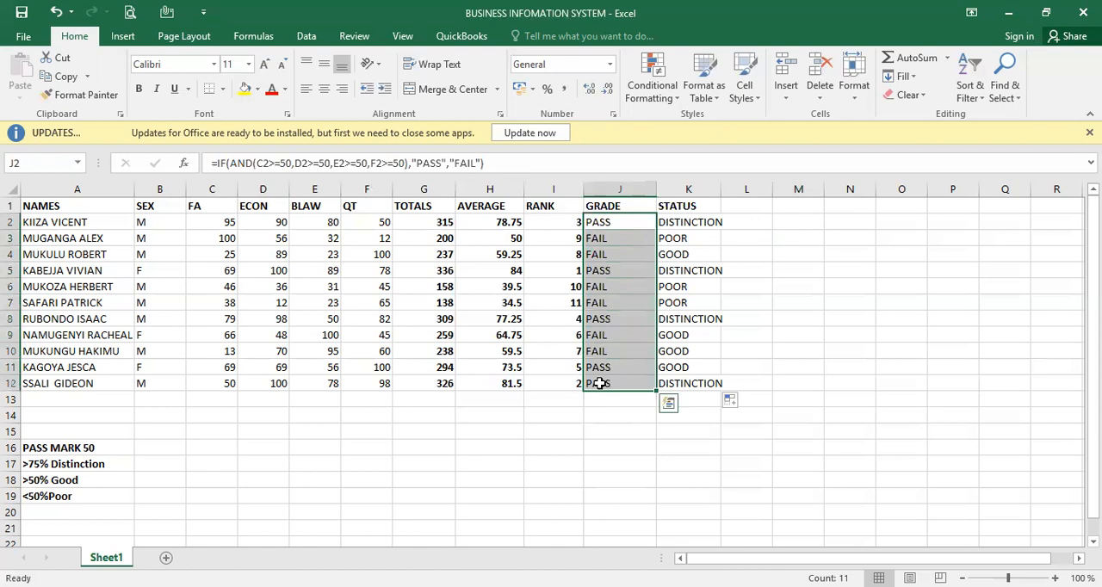
{"action": "left_click", "coordinate": [141, 90]}
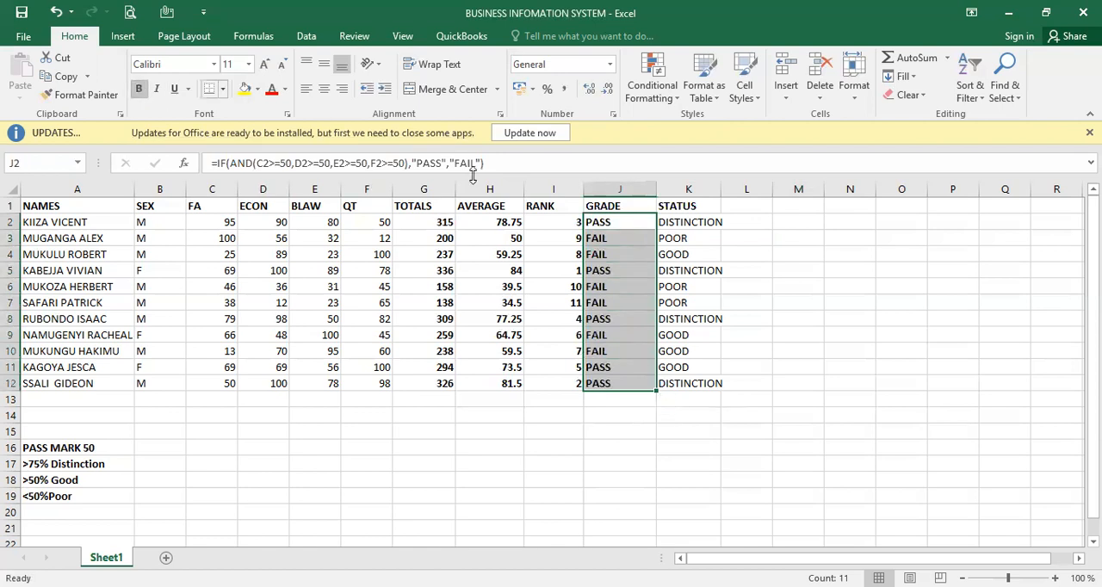
- Make the status results in K2:K12 bold
{"action": "left_click", "coordinate": [694, 220]}
{"action": "left_click_drag", "start_coordinate": [694, 221], "coordinate": [697, 383]}
{"action": "left_click", "coordinate": [696, 398]}
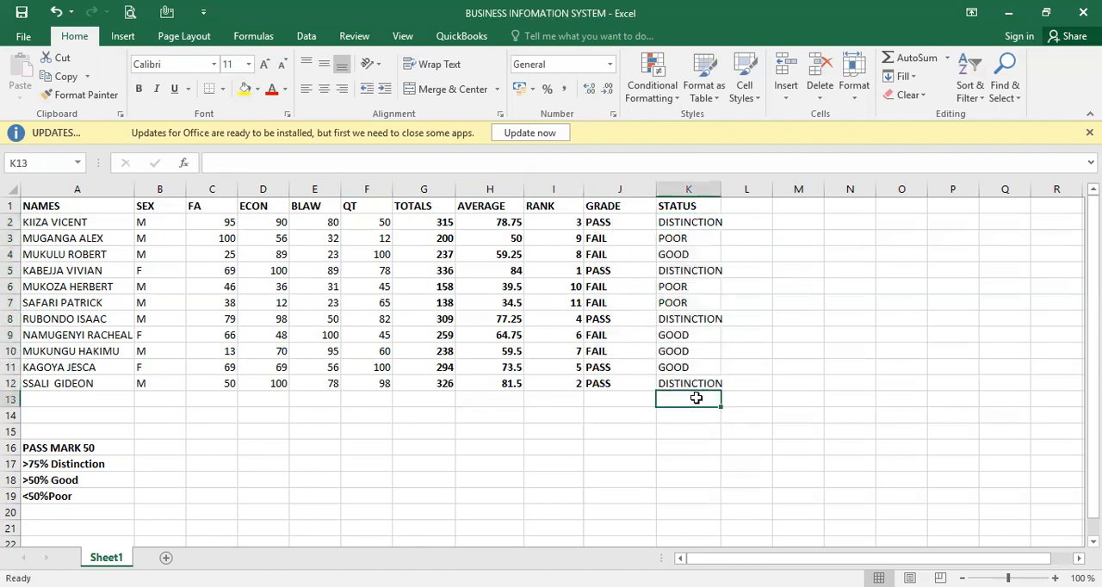
{"action": "left_click", "coordinate": [687, 206]}
{"action": "left_click", "coordinate": [691, 220]}
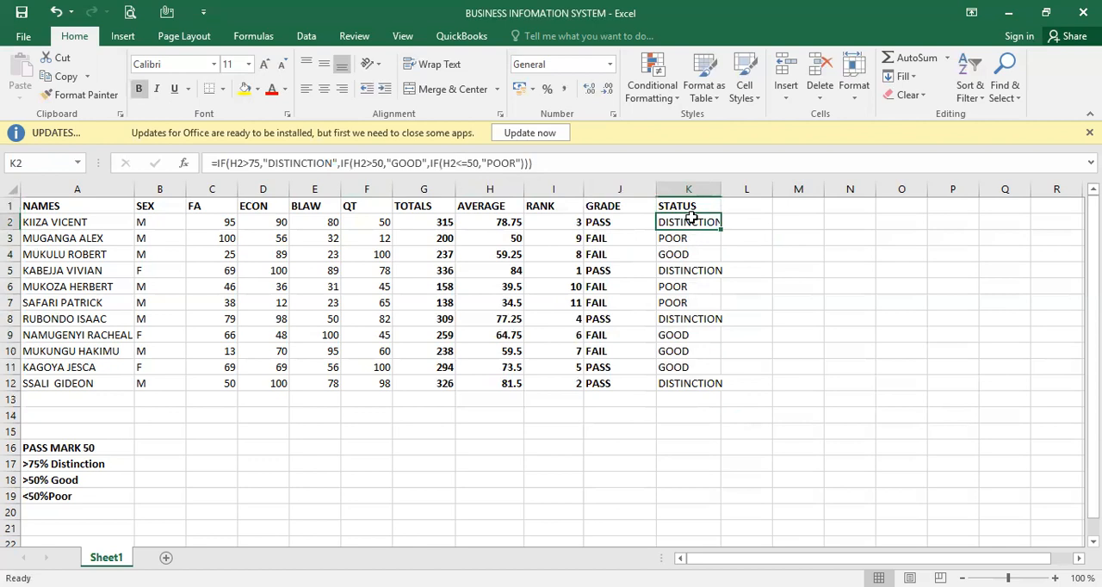
{"action": "left_click_drag", "start_coordinate": [691, 219], "coordinate": [702, 385]}
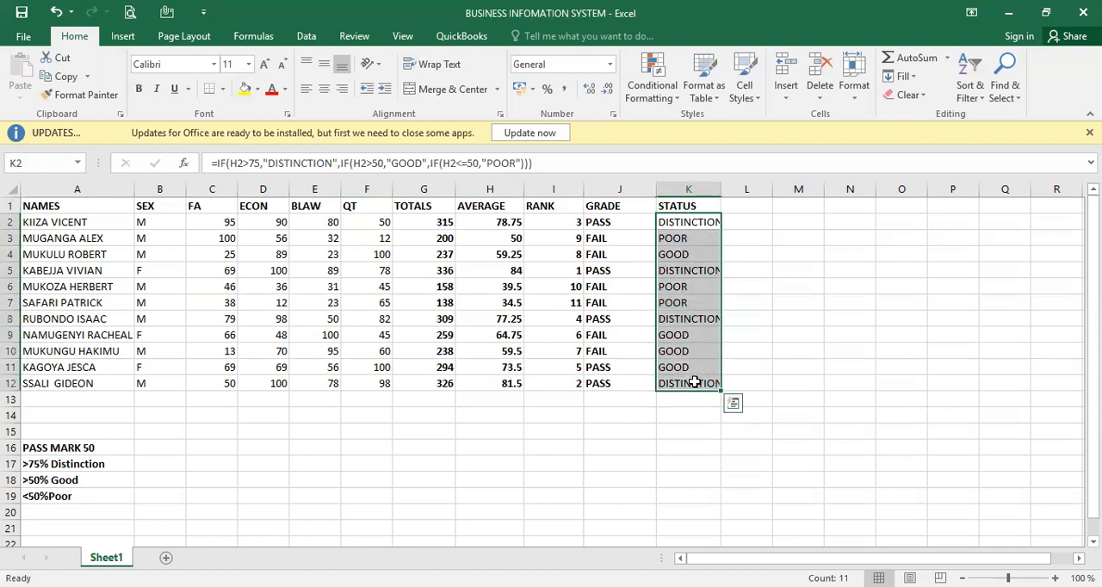
{"action": "left_click", "coordinate": [136, 90]}
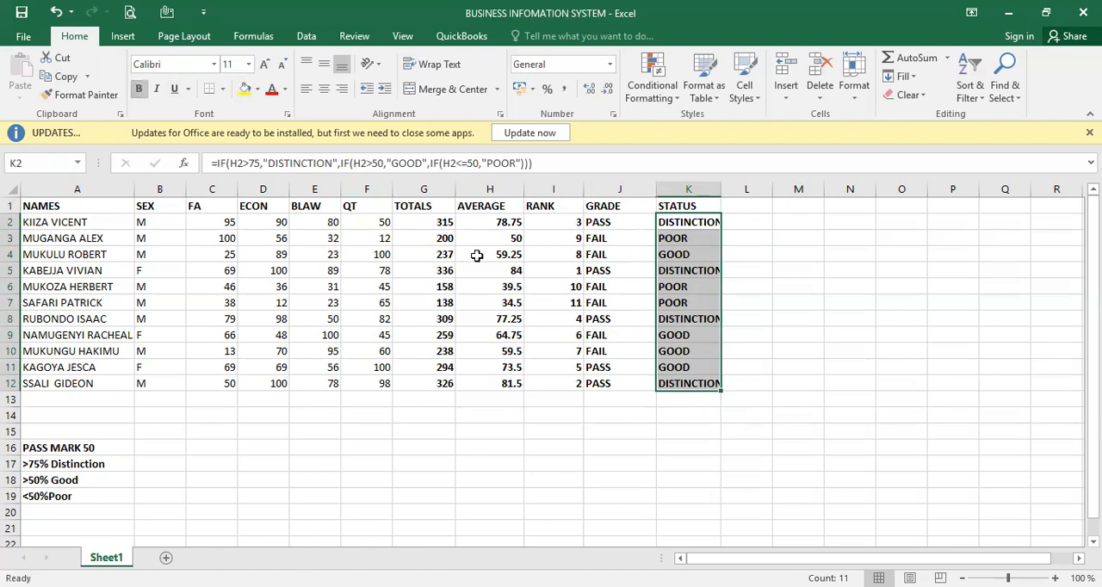
{"action": "left_click", "coordinate": [555, 435]}
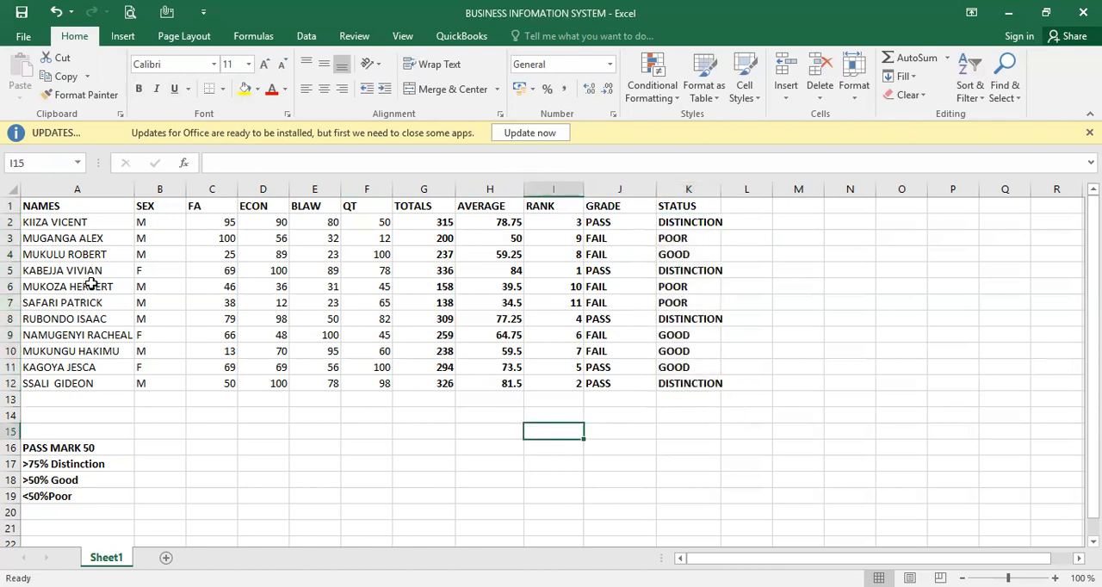
- Apply All Borders to the whole marks table in A1:K12
{"action": "key", "text": "ctrl+a"}
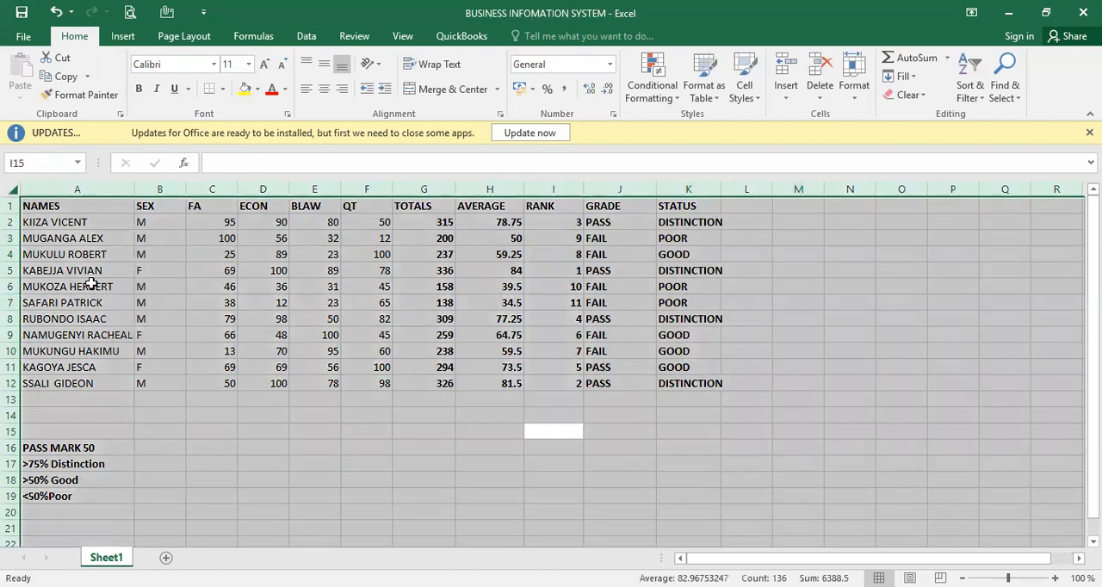
{"action": "left_click", "coordinate": [914, 377]}
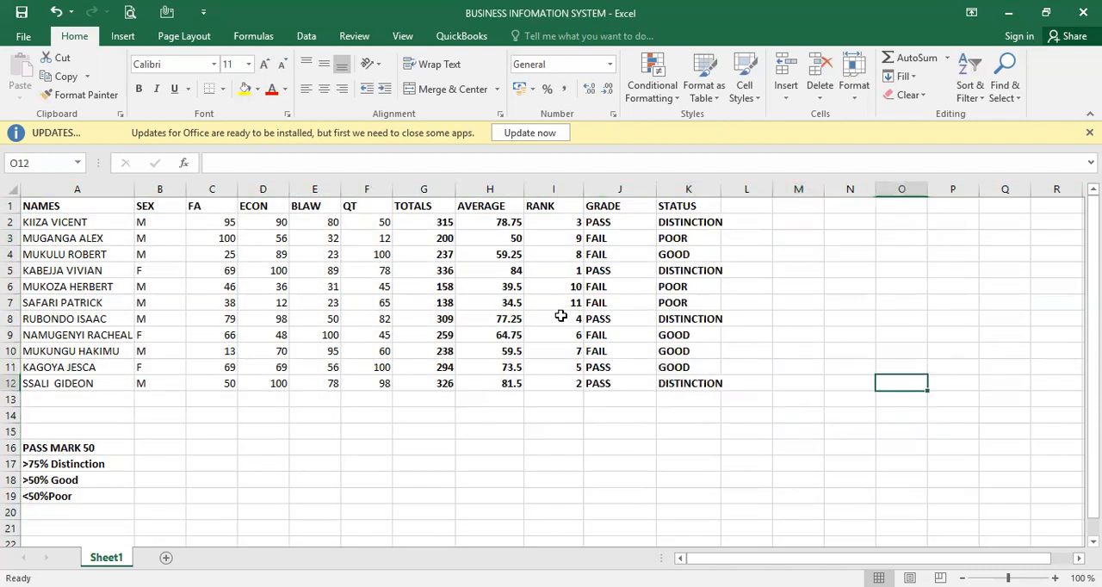
{"action": "left_click", "coordinate": [67, 210]}
{"action": "key", "text": "ctrl+a"}
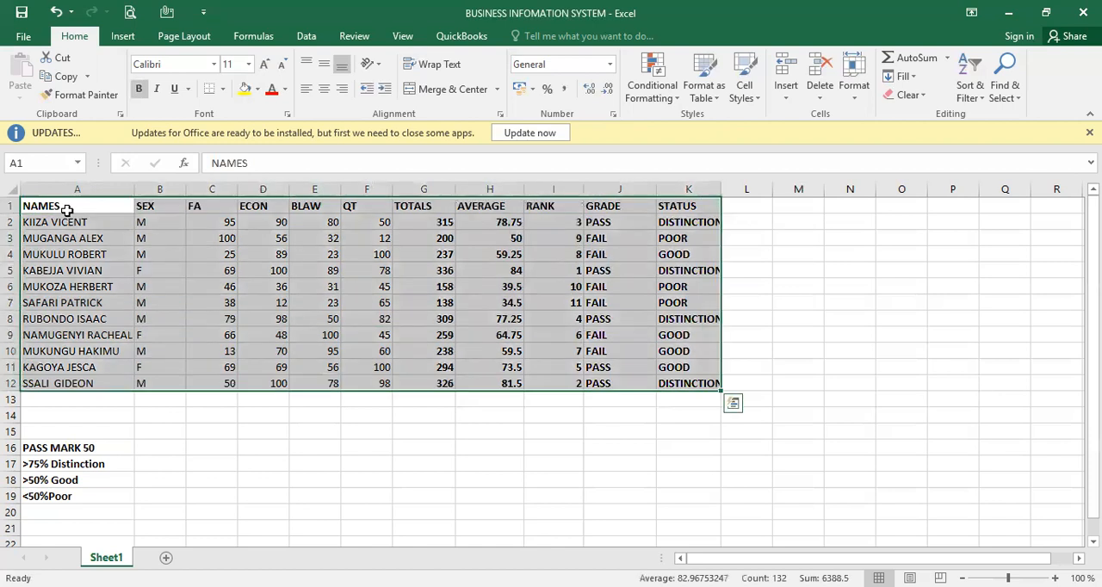
{"action": "left_click", "coordinate": [223, 89]}
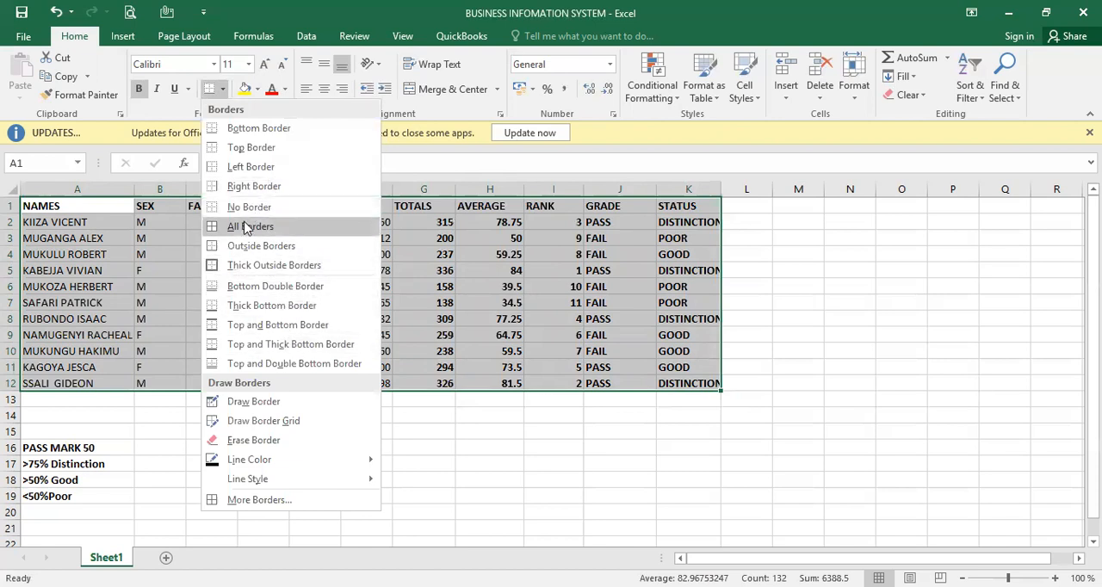
{"action": "left_click", "coordinate": [243, 226]}
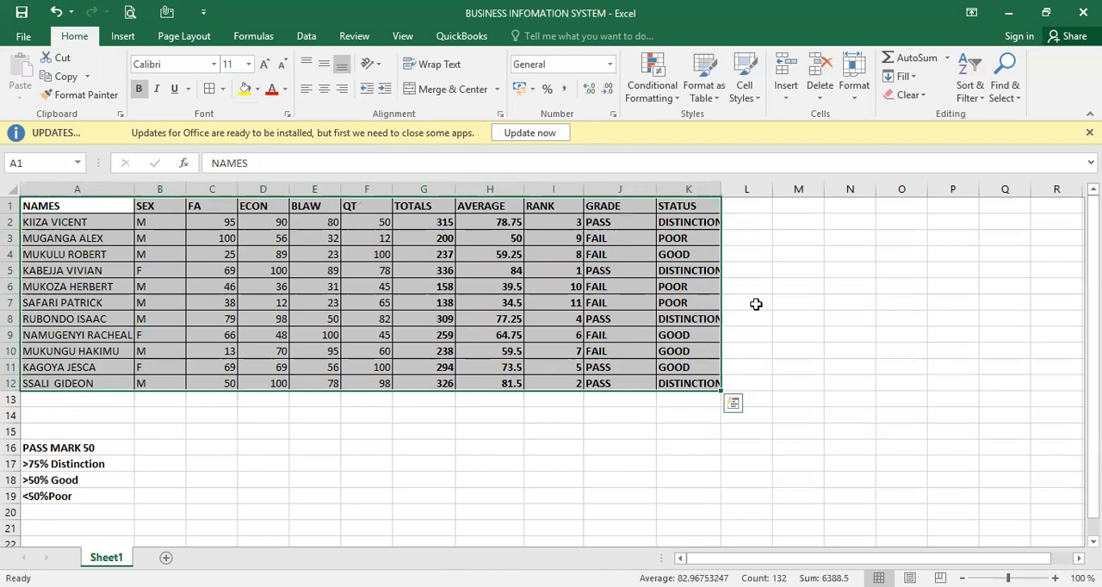
{"action": "left_click", "coordinate": [819, 285]}
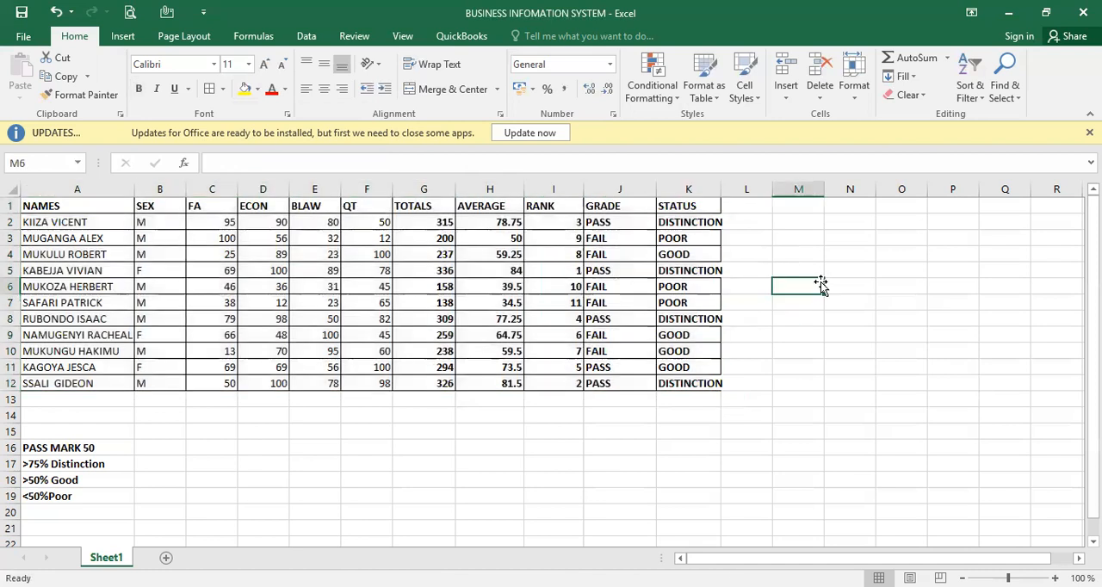
- Apply the Number format to the AVERAGE column, cells H1:H12
{"action": "left_click", "coordinate": [508, 218]}
{"action": "left_click", "coordinate": [500, 204]}
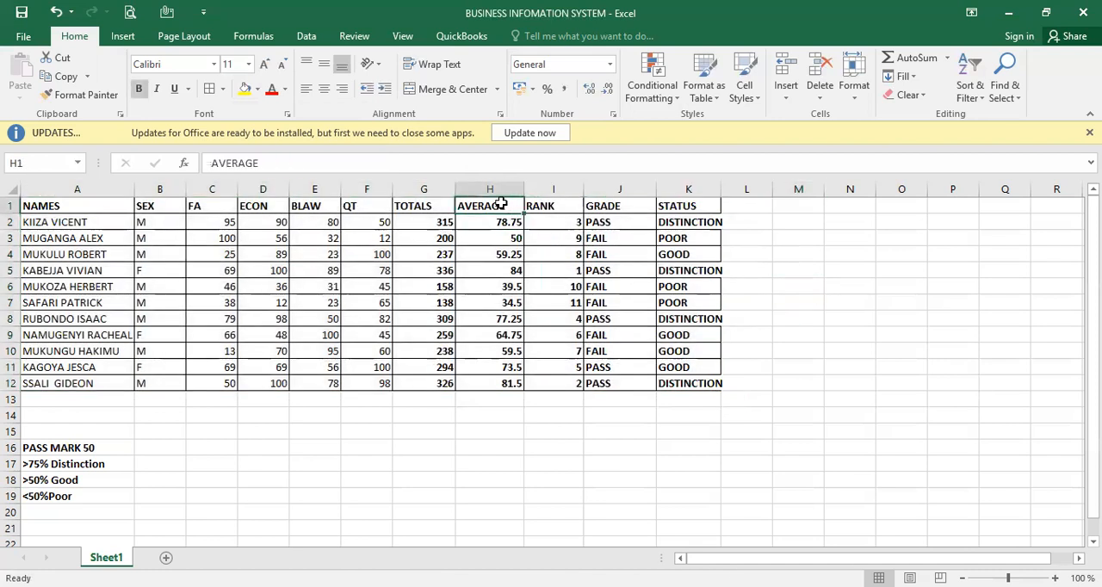
{"action": "left_click_drag", "start_coordinate": [501, 204], "coordinate": [504, 384]}
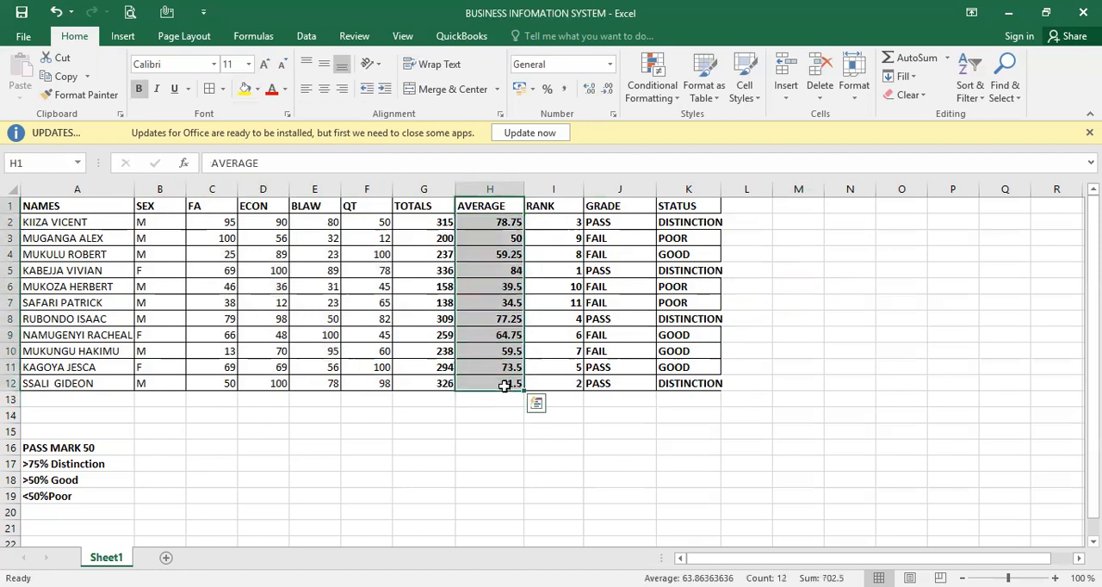
{"action": "left_click", "coordinate": [608, 68]}
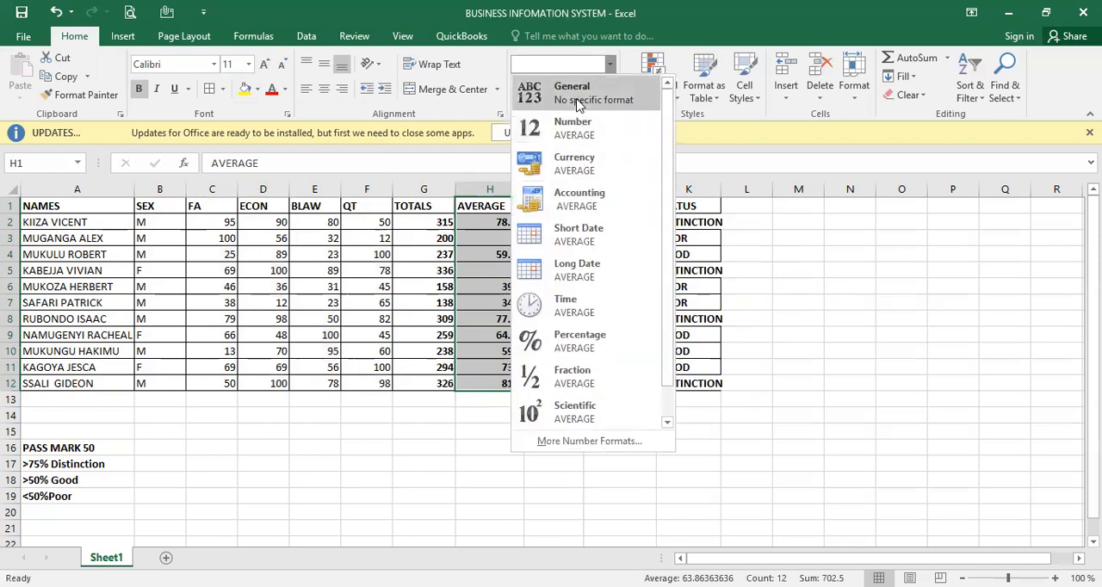
{"action": "left_click", "coordinate": [572, 127]}
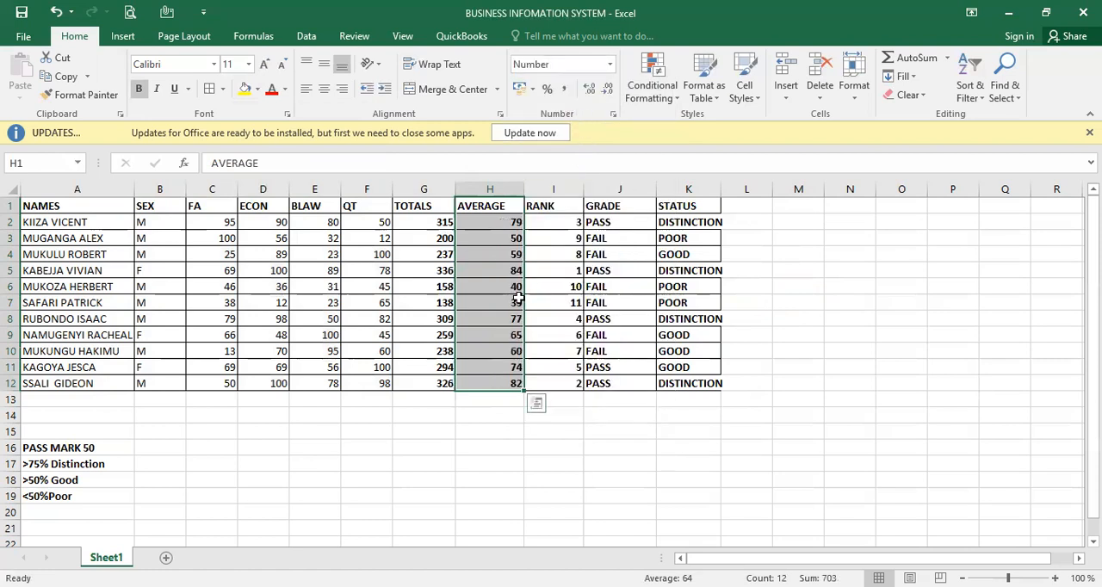
{"action": "left_click", "coordinate": [542, 483]}
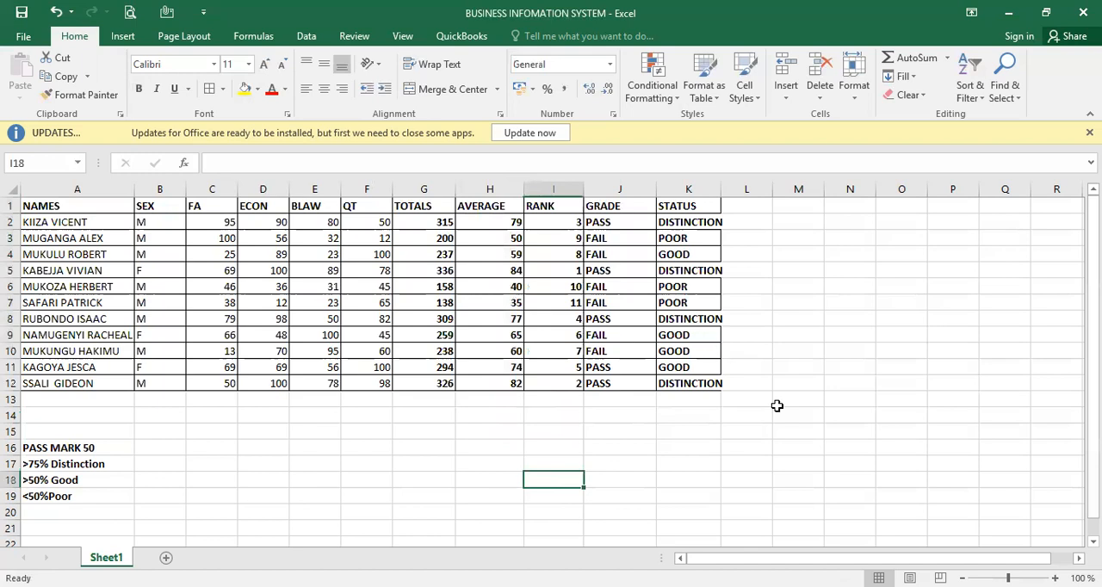
- Save the marks sheet workbook under its existing file name
{"action": "key", "text": "ctrl+a"}
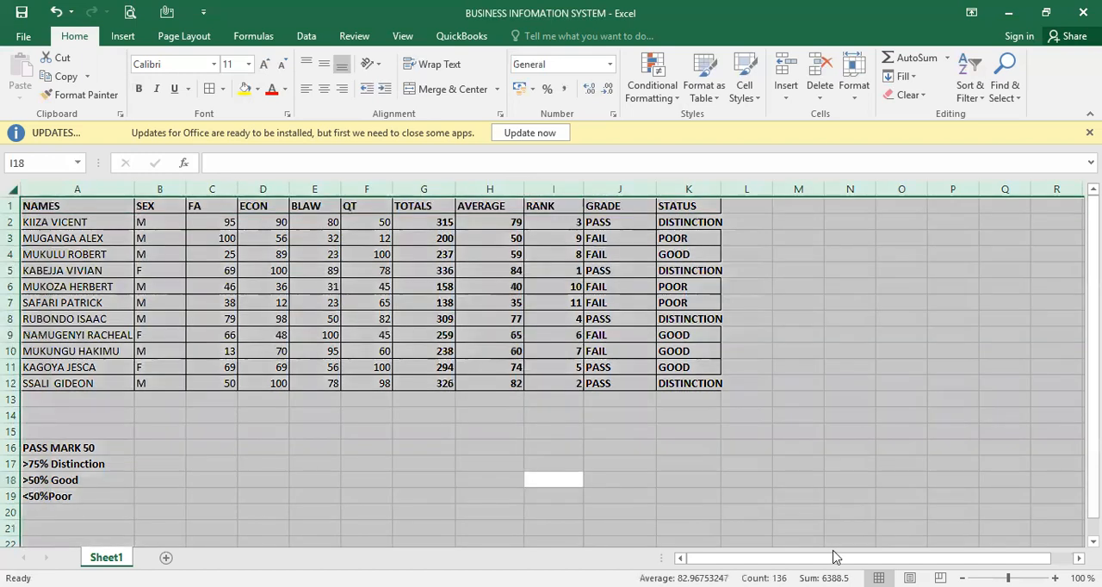
{"action": "left_click", "coordinate": [884, 416]}
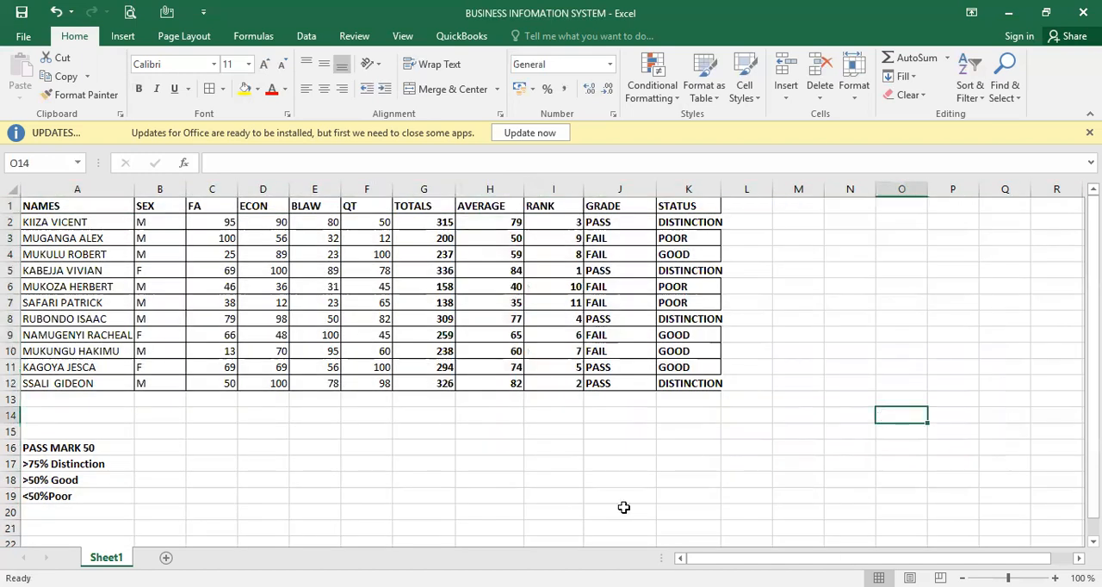
{"action": "key", "text": "ctrl+s"}
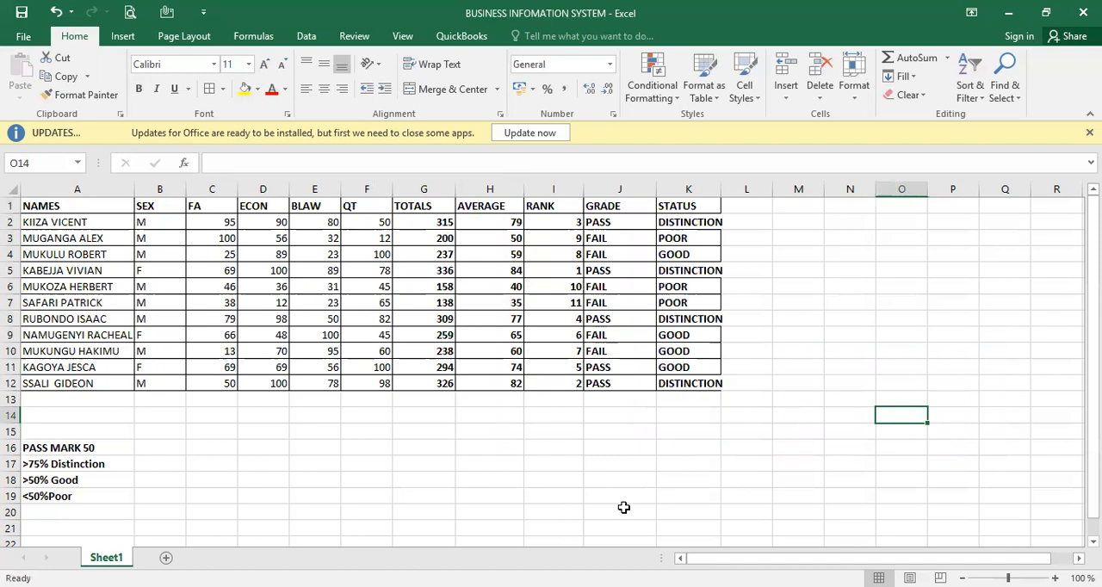